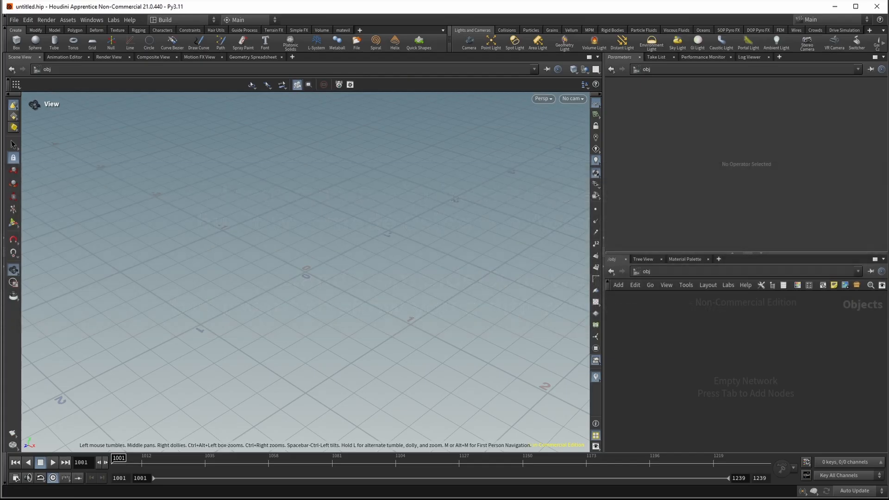
Hide the shelf and add a Sphere (Polygons) object to the empty object network
{"action": "left_click", "coordinate": [4, 34]}
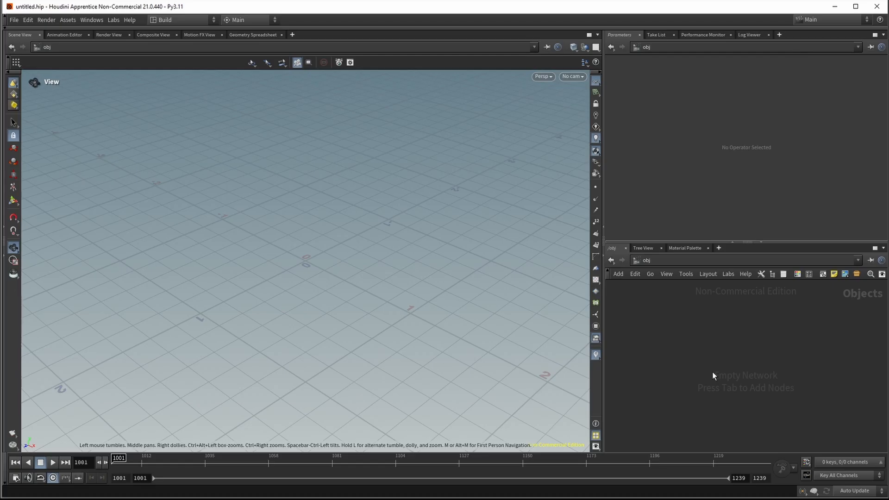
{"action": "key", "text": "Tab"}
{"action": "type", "text": "sphere"}
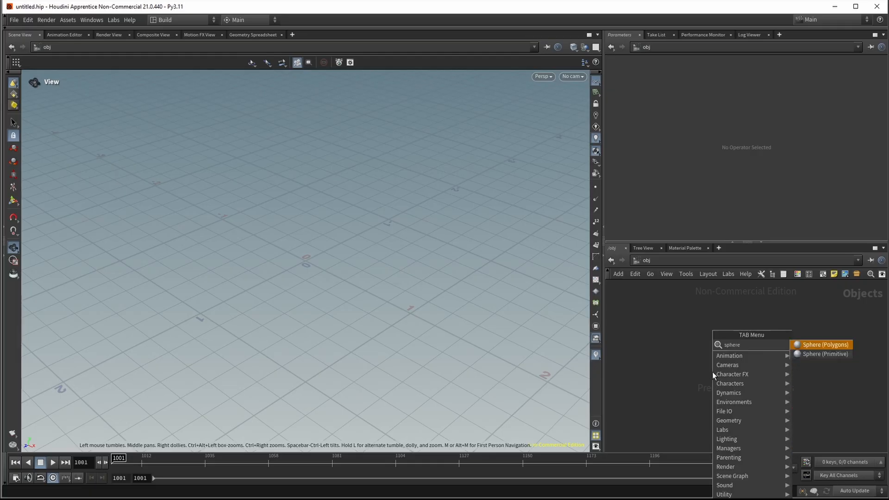
{"action": "key", "text": "Return"}
{"action": "left_click", "coordinate": [712, 371]}
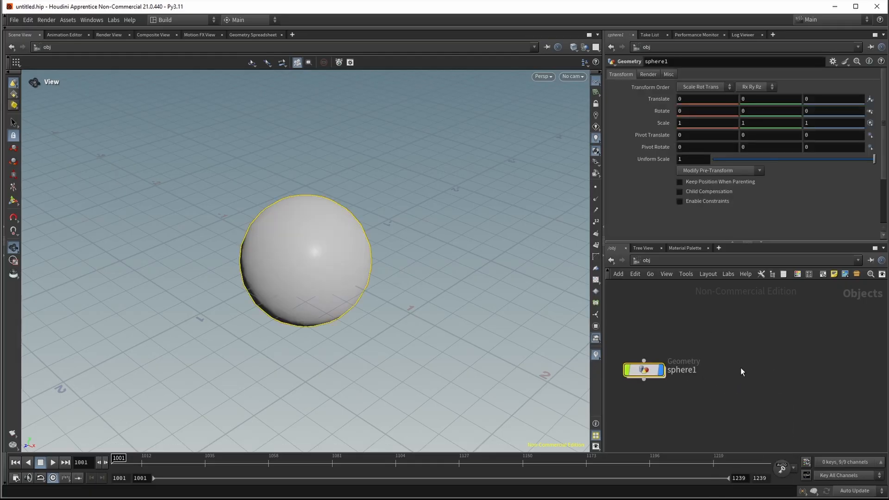
Rename the sphere's geometry node to ball_object
{"action": "left_click", "coordinate": [728, 365]}
{"action": "key", "text": "Tab"}
{"action": "key", "text": "Escape"}
{"action": "middle_click_drag", "start_coordinate": [637, 323], "coordinate": [729, 364]}
{"action": "double_click", "coordinate": [776, 411]}
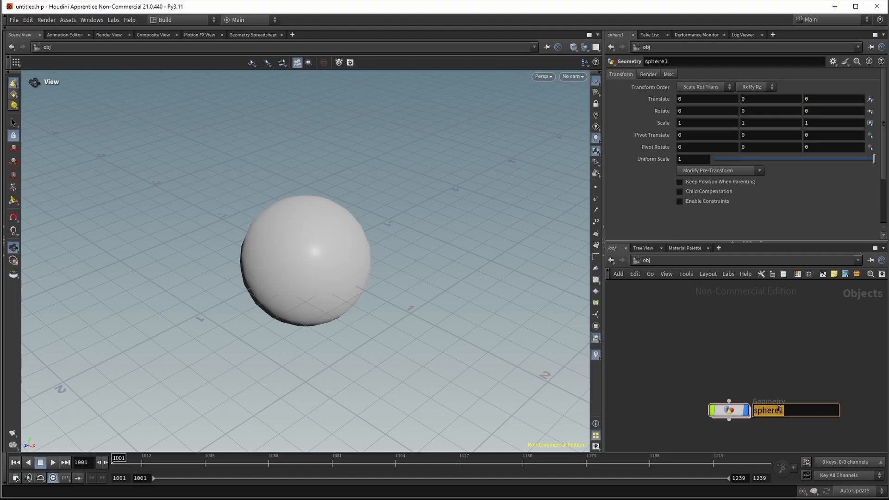
{"action": "type", "text": "ball"}
{"action": "key", "text": "BackSpace"}
{"action": "key", "text": "BackSpace"}
{"action": "key", "text": "BackSpace"}
{"action": "key", "text": "BackSpace"}
{"action": "type", "text": "ball_object"}
{"action": "key", "text": "Return"}
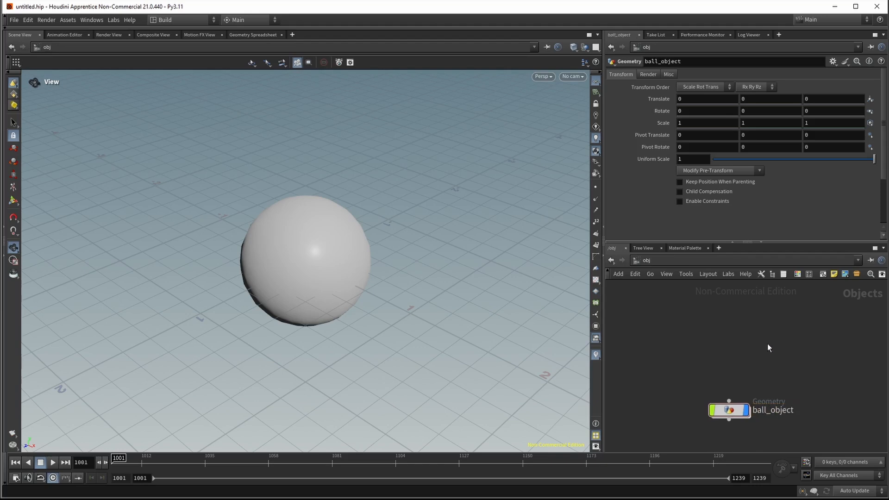
Add a Null object above ball_object in the object network
{"action": "key", "text": "Tab"}
{"action": "type", "text": "null"}
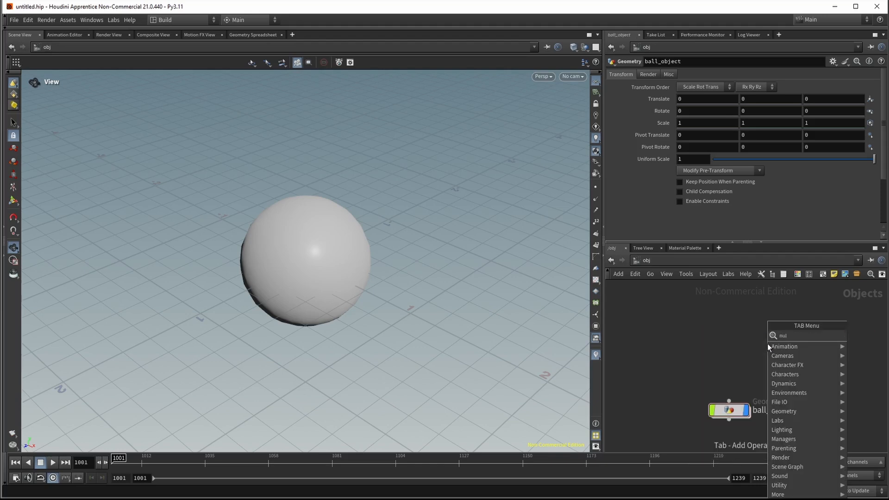
{"action": "key", "text": "Return"}
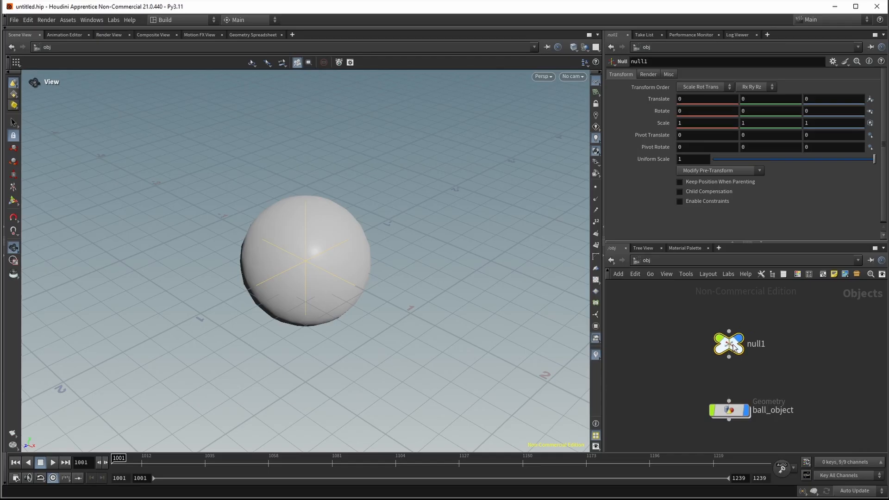
{"action": "left_click", "coordinate": [732, 343]}
Rename the null to CTRL_Animation
{"action": "double_click", "coordinate": [761, 345]}
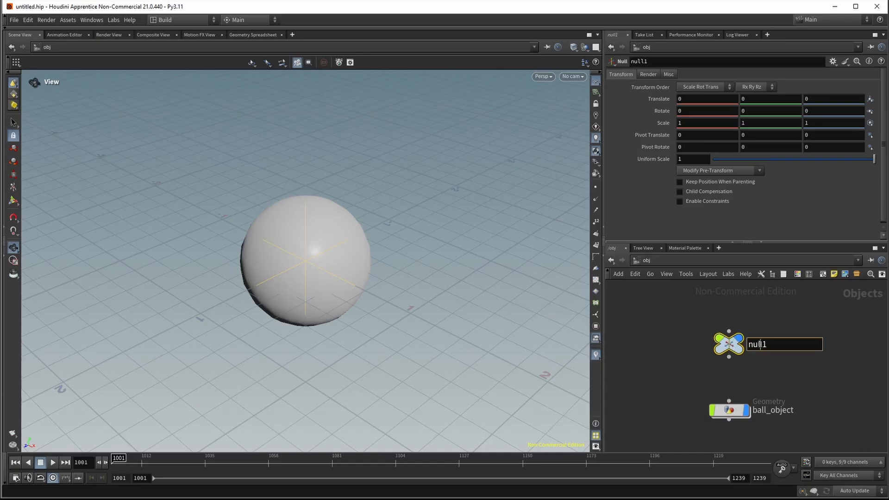
{"action": "key", "text": "BackSpace"}
{"action": "key", "text": "BackSpace"}
{"action": "key", "text": "BackSpace"}
{"action": "key", "text": "BackSpace"}
{"action": "key", "text": "BackSpace"}
{"action": "type", "text": "CTRL_Animation"}
{"action": "key", "text": "Return"}
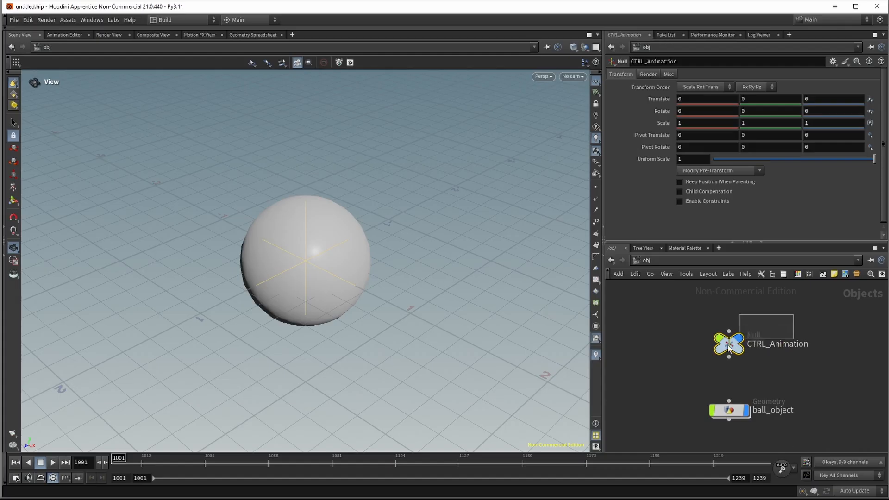
{"action": "middle_click_drag", "start_coordinate": [807, 388], "coordinate": [739, 369]}
{"action": "left_click", "coordinate": [765, 367]}
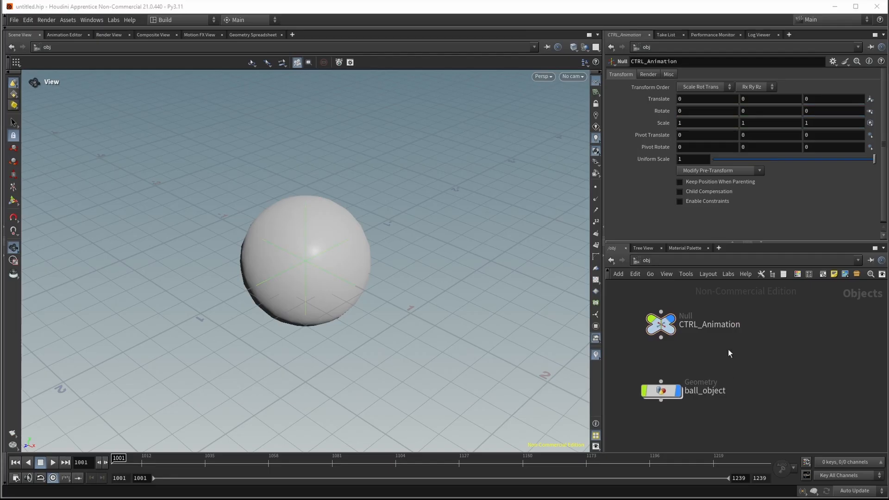
Lock the Rotate, Scale, Pivot Translate and Pivot Rotate parameters of CTRL_Animation
{"action": "right_click", "coordinate": [668, 115]}
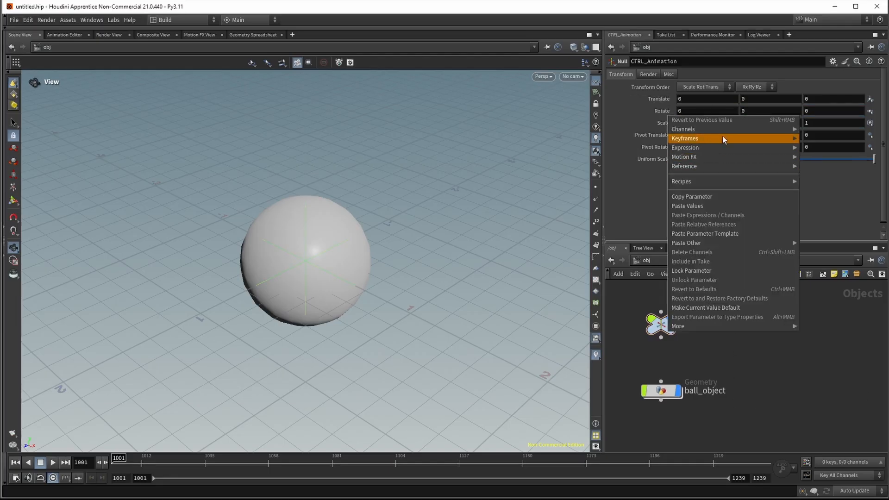
{"action": "mouse_move", "coordinate": [731, 137]}
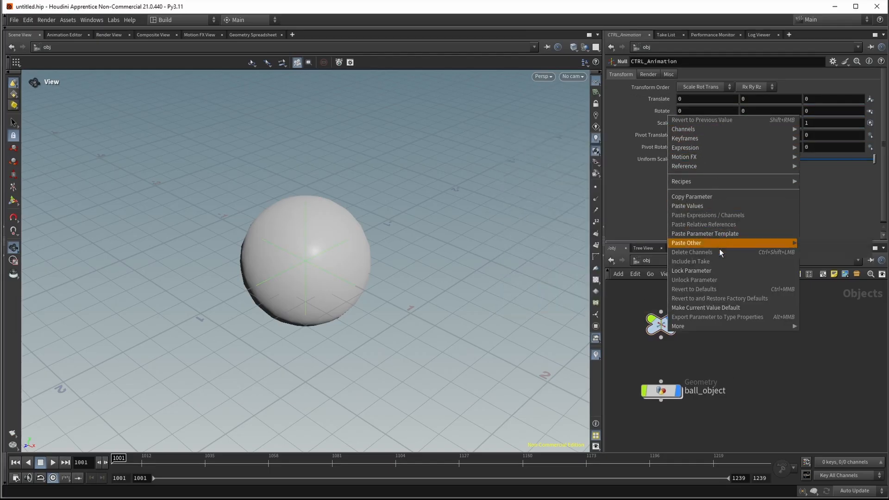
{"action": "left_click", "coordinate": [720, 271]}
{"action": "right_click", "coordinate": [662, 126]}
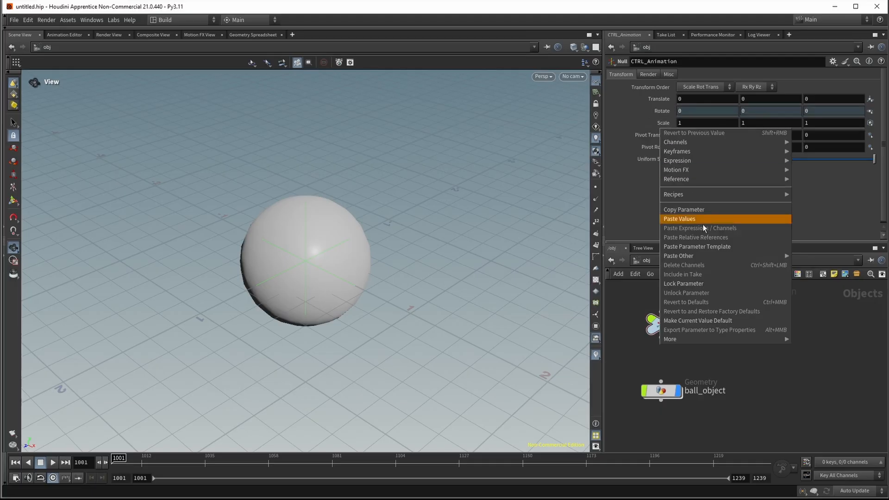
{"action": "left_click", "coordinate": [706, 284]}
{"action": "right_click", "coordinate": [634, 137]}
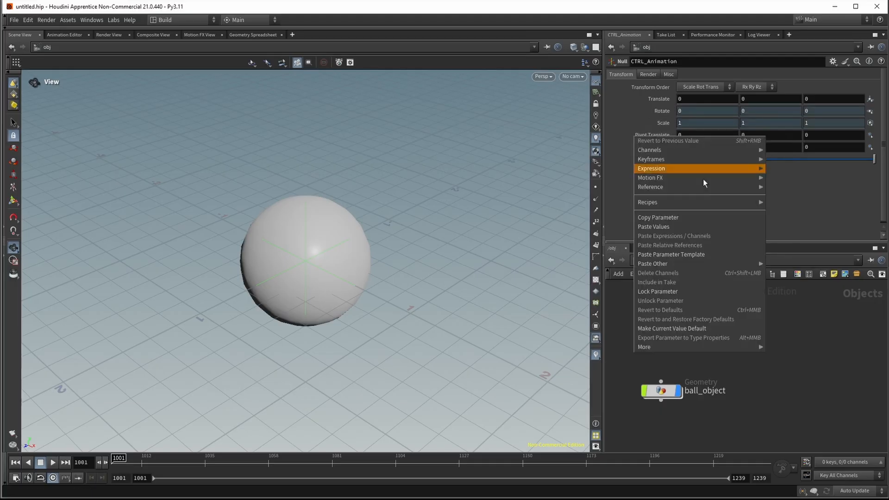
{"action": "left_click", "coordinate": [697, 291]}
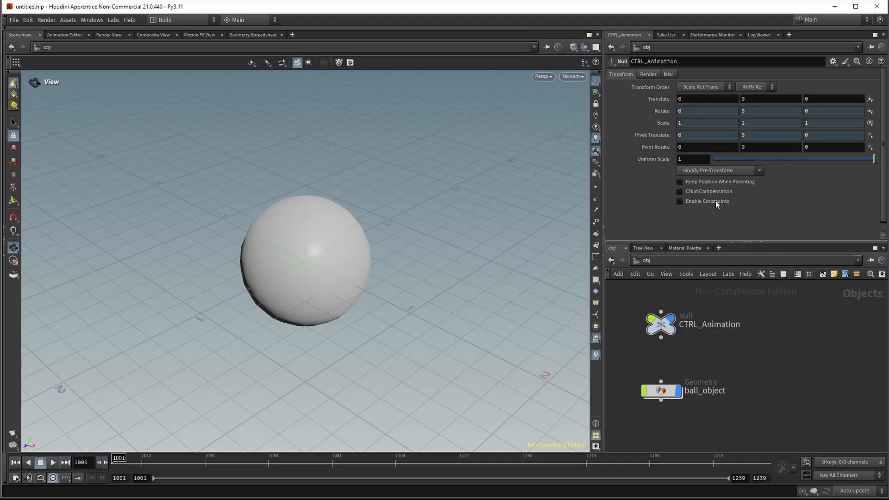
{"action": "right_click", "coordinate": [651, 146]}
{"action": "left_click", "coordinate": [696, 304]}
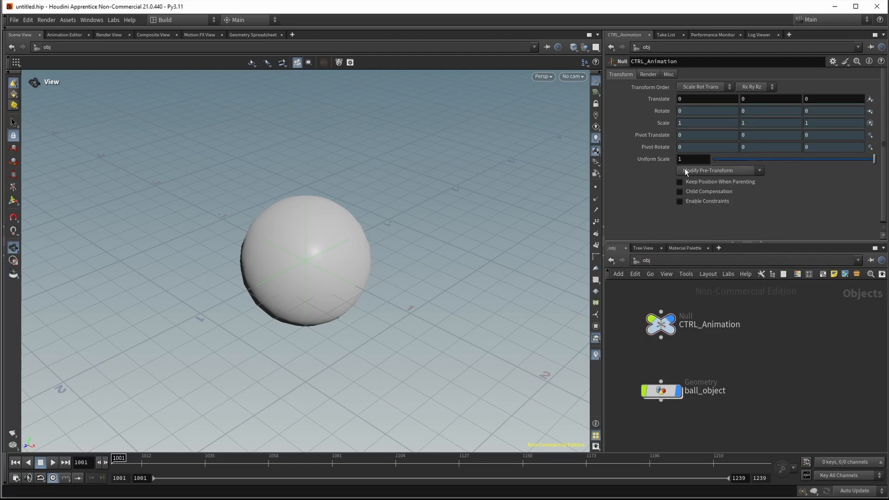
Lock the Uniform Scale parameter of CTRL_Animation
{"action": "right_click", "coordinate": [651, 159]}
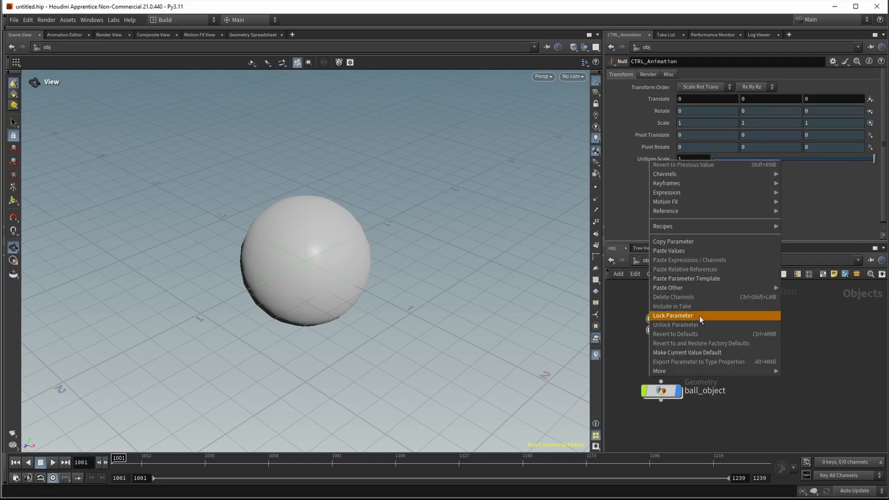
{"action": "left_click", "coordinate": [853, 357]}
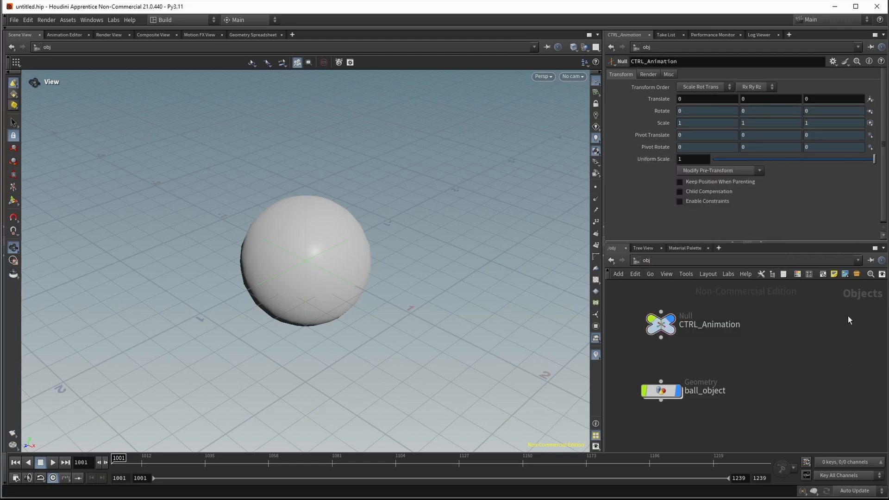
{"action": "right_click", "coordinate": [649, 159]}
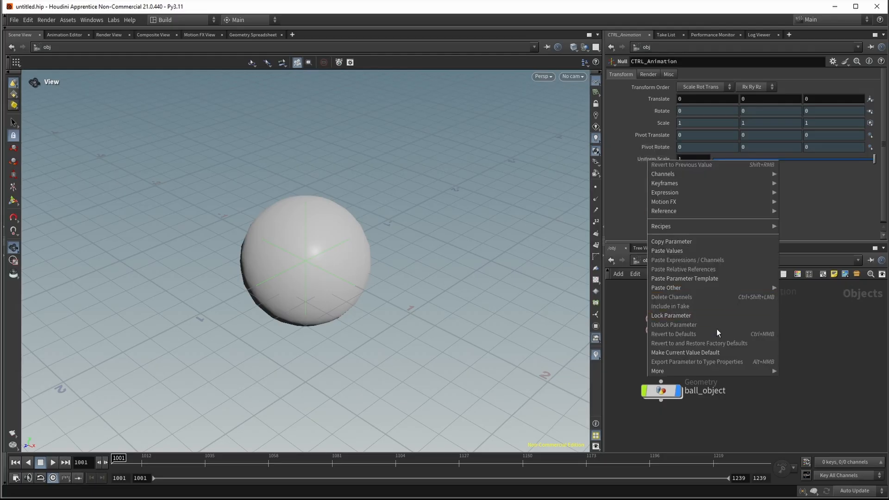
{"action": "left_click", "coordinate": [716, 317]}
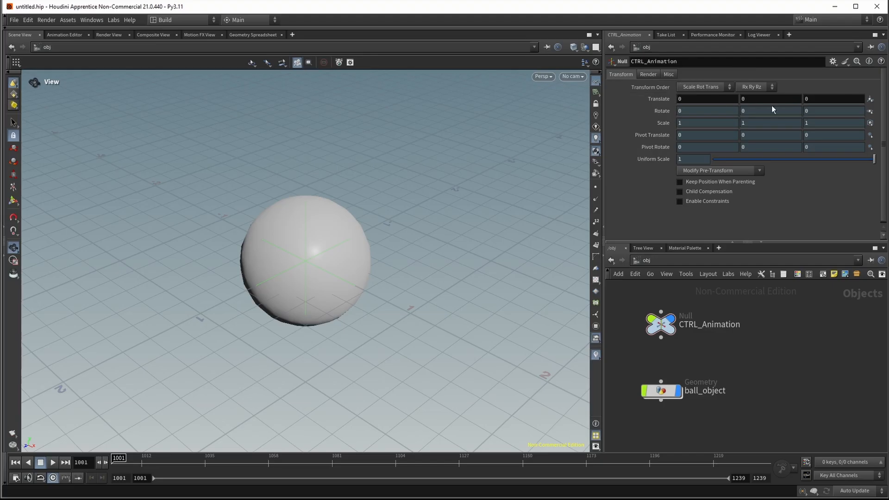
Set the Control Type of the CTRL_Animation null to Circles
{"action": "left_click", "coordinate": [661, 324]}
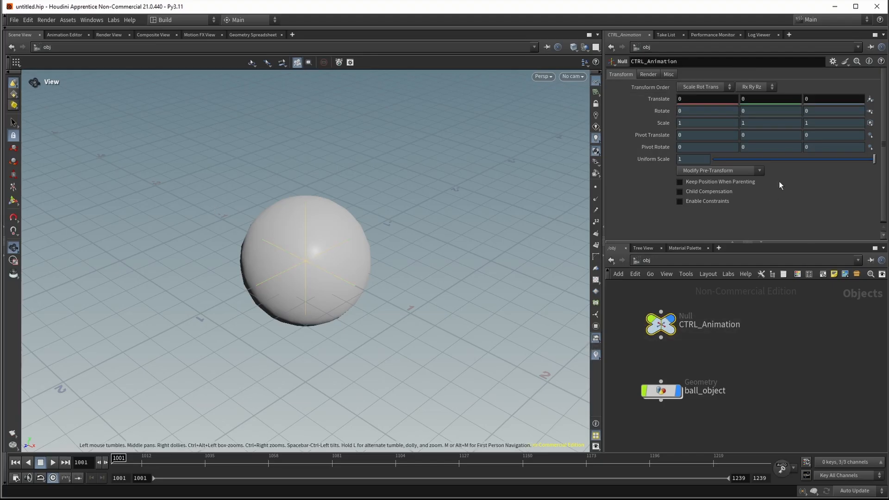
{"action": "left_click", "coordinate": [648, 74]}
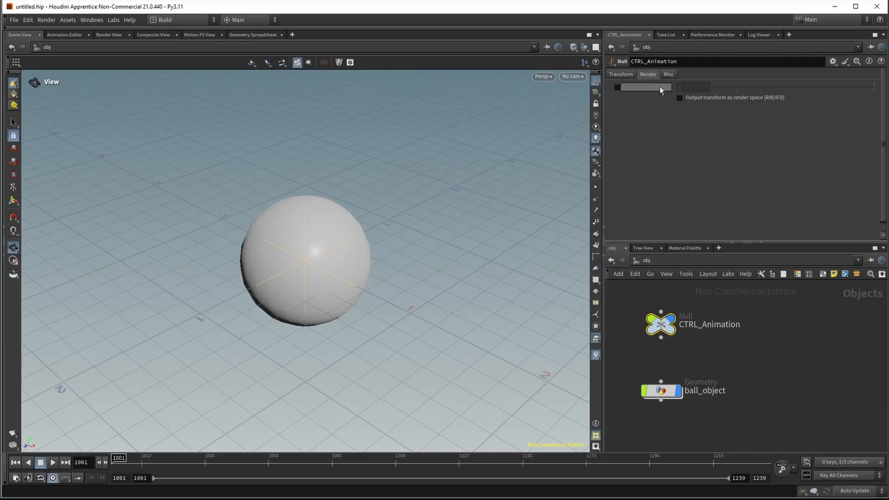
{"action": "left_click", "coordinate": [670, 74]}
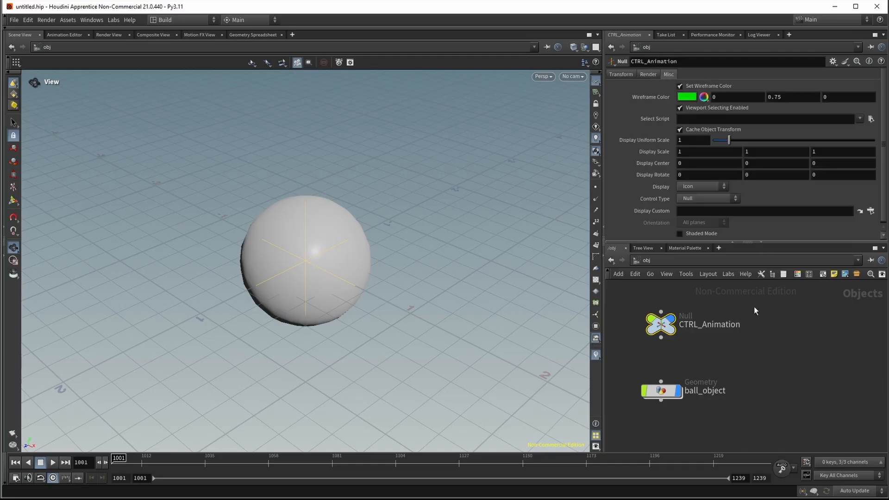
{"action": "left_click", "coordinate": [723, 199]}
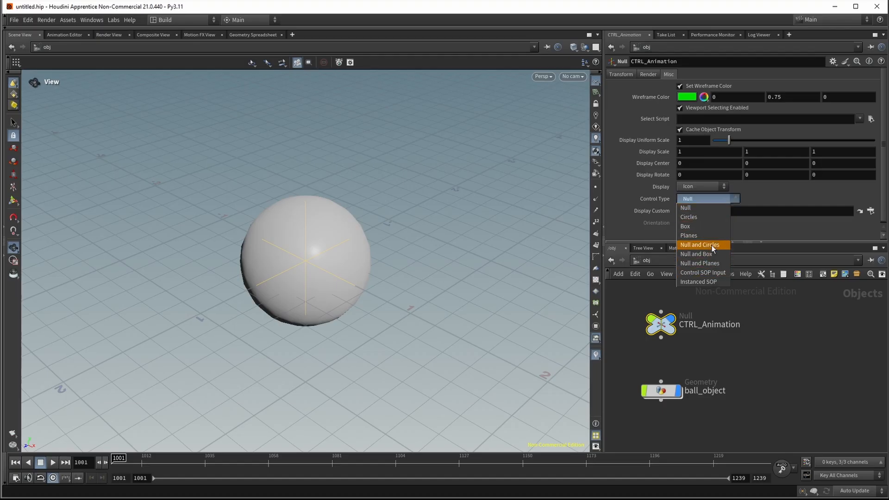
{"action": "left_click", "coordinate": [699, 217]}
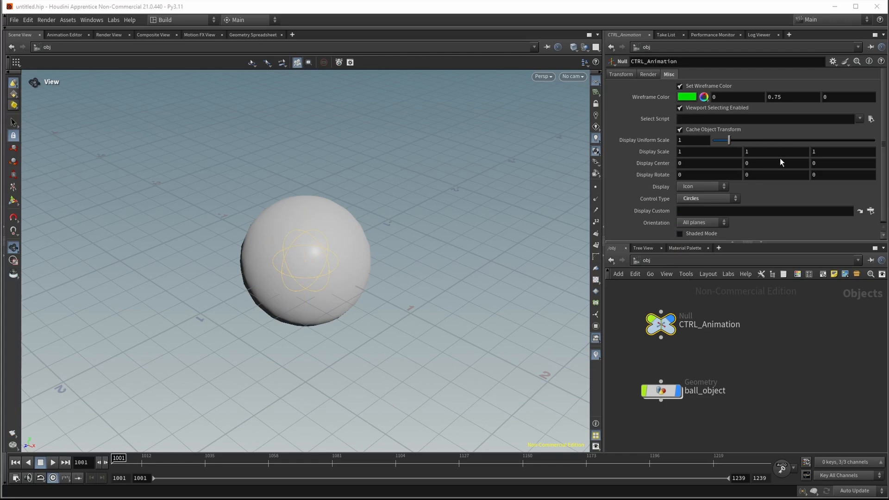
Set the null's Display Scale to 0 in Y and 2.1 in Z
{"action": "middle_click_drag", "start_coordinate": [780, 151], "coordinate": [730, 153]}
{"action": "middle_click_drag", "start_coordinate": [833, 152], "coordinate": [882, 149]}
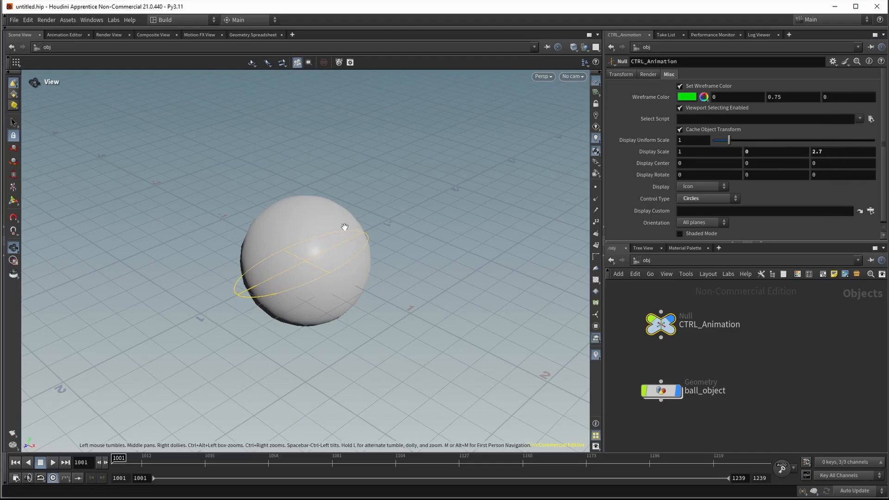
{"action": "left_click_drag", "start_coordinate": [357, 202], "coordinate": [393, 238]}
{"action": "double_click", "coordinate": [827, 150]}
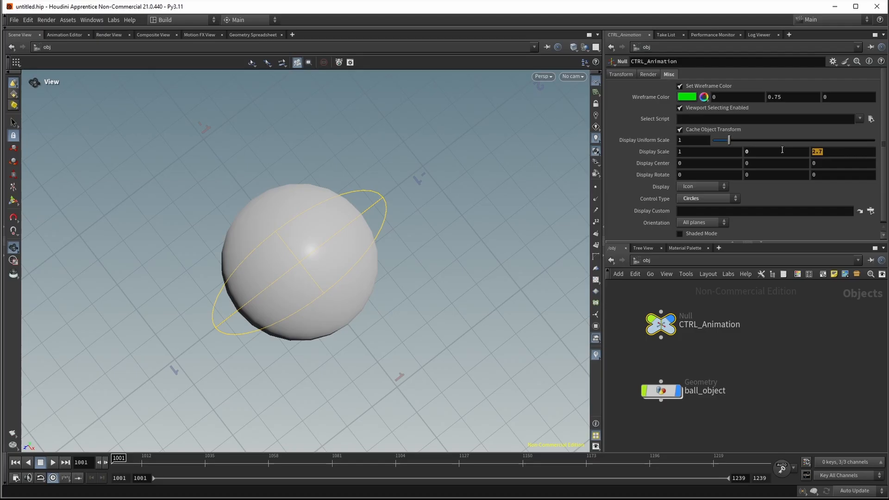
{"action": "type", "text": "2"}
{"action": "key", "text": "Return"}
{"action": "left_click", "coordinate": [842, 149]}
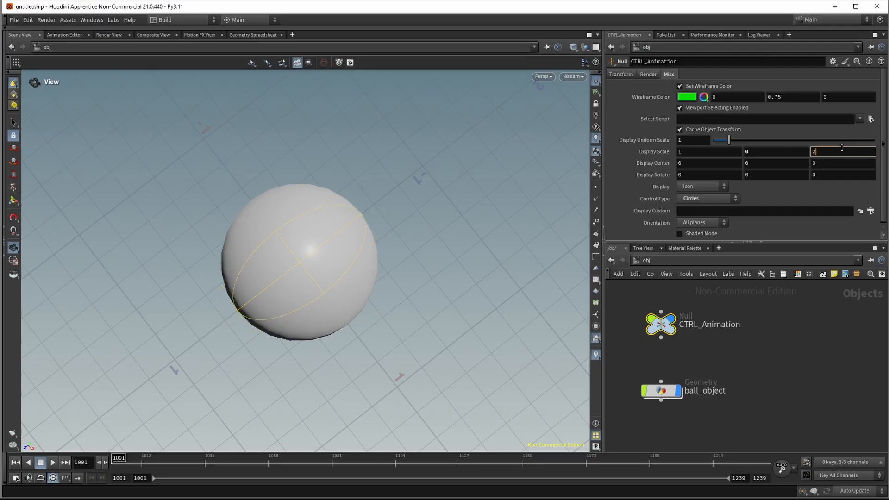
{"action": "type", "text": ".1"}
{"action": "key", "text": "Return"}
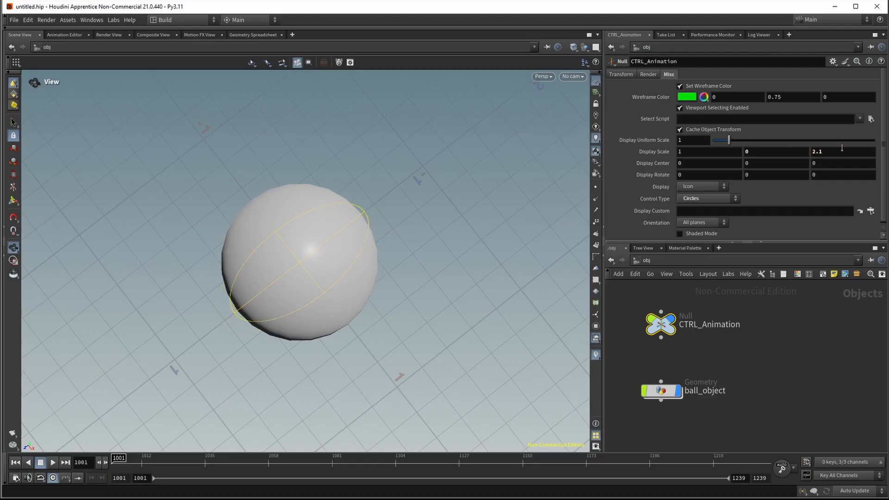
Copy the null's Z Display Scale value of 2.1 into its X Display Scale
{"action": "left_click_drag", "start_coordinate": [837, 149], "coordinate": [779, 151]}
{"action": "key", "text": "ctrl+c"}
{"action": "left_click_drag", "start_coordinate": [715, 151], "coordinate": [653, 153]}
{"action": "key", "text": "ctrl+v"}
{"action": "key", "text": "Return"}
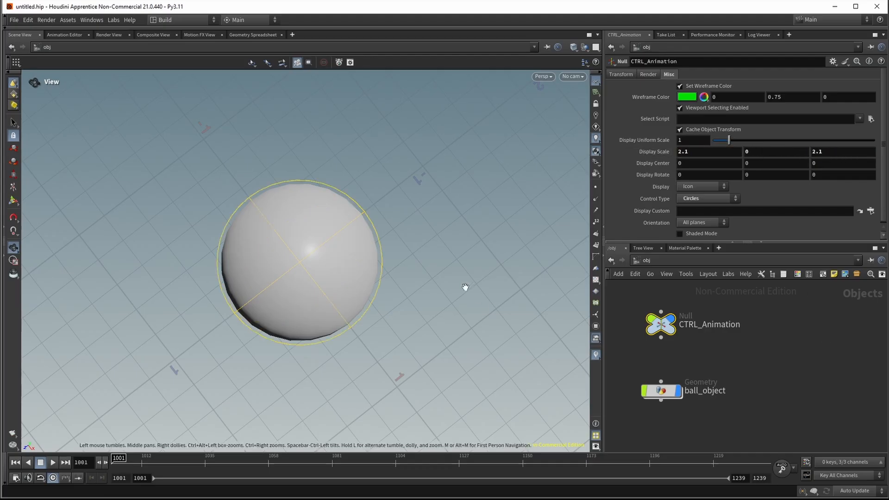
{"action": "left_click_drag", "start_coordinate": [464, 287], "coordinate": [486, 175]}
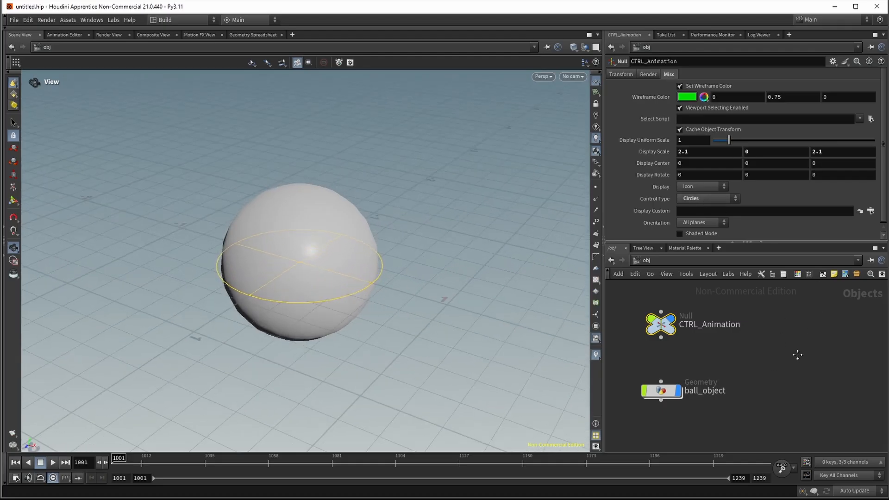
Change the null's Wireframe Color to magenta (1, 0, 1)
{"action": "left_click", "coordinate": [703, 97]}
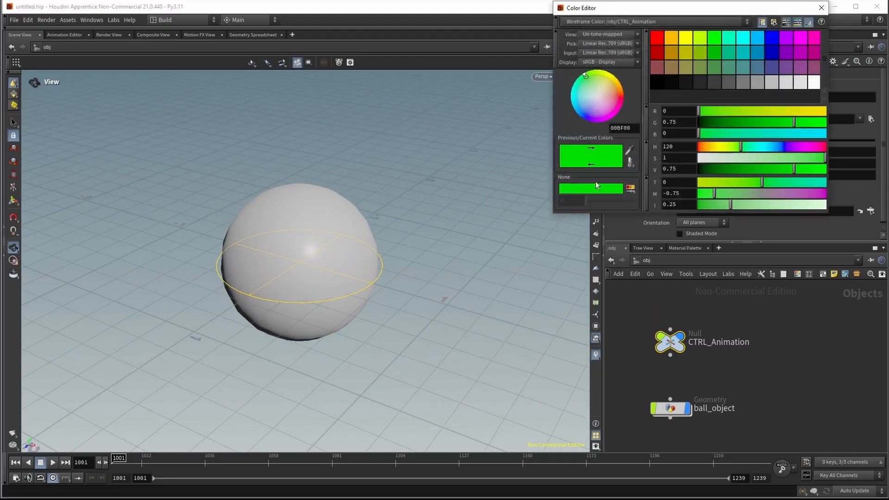
{"action": "left_click", "coordinate": [801, 39]}
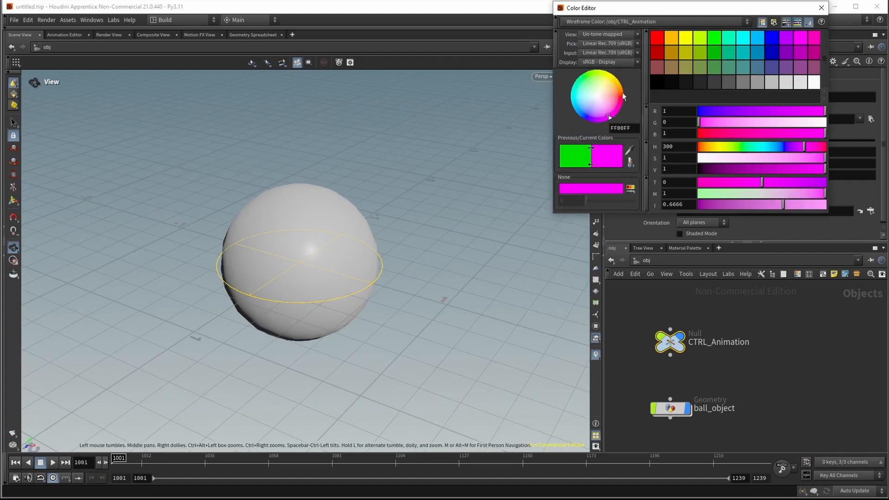
{"action": "left_click", "coordinate": [821, 8]}
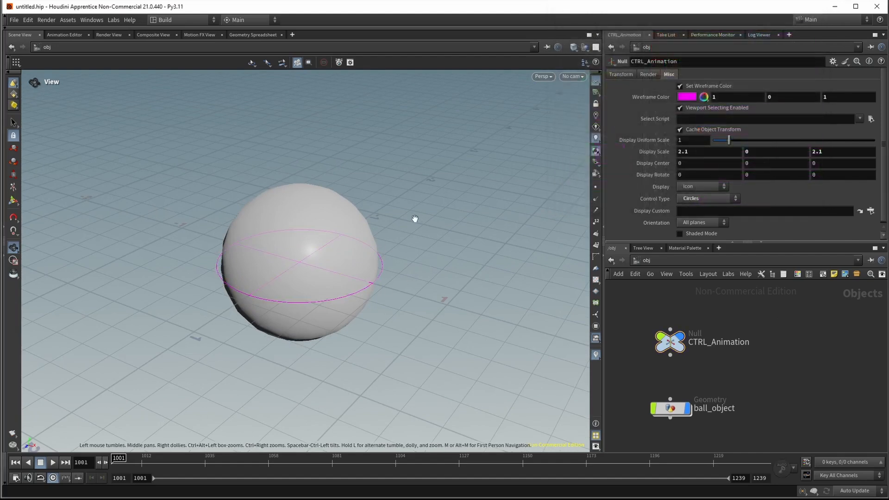
Set the viewport background's color scheme to Dark
{"action": "left_click_drag", "start_coordinate": [415, 218], "coordinate": [417, 234]}
{"action": "key", "text": "d"}
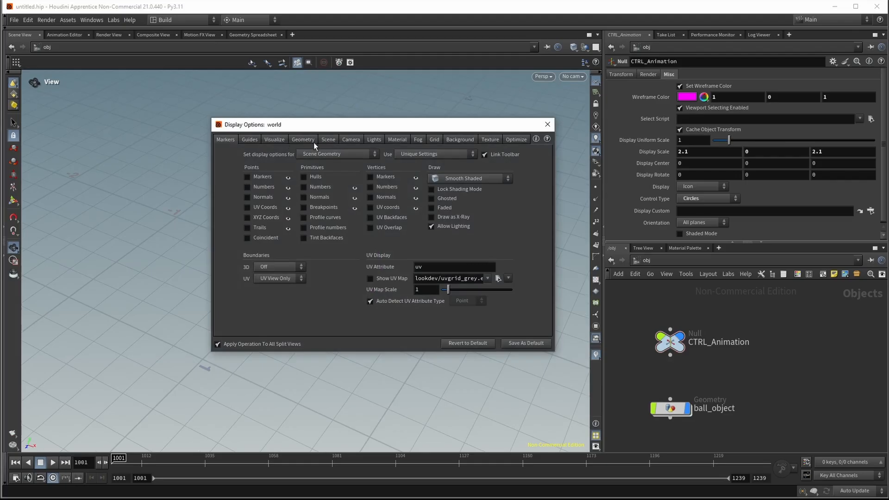
{"action": "left_click", "coordinate": [456, 144]}
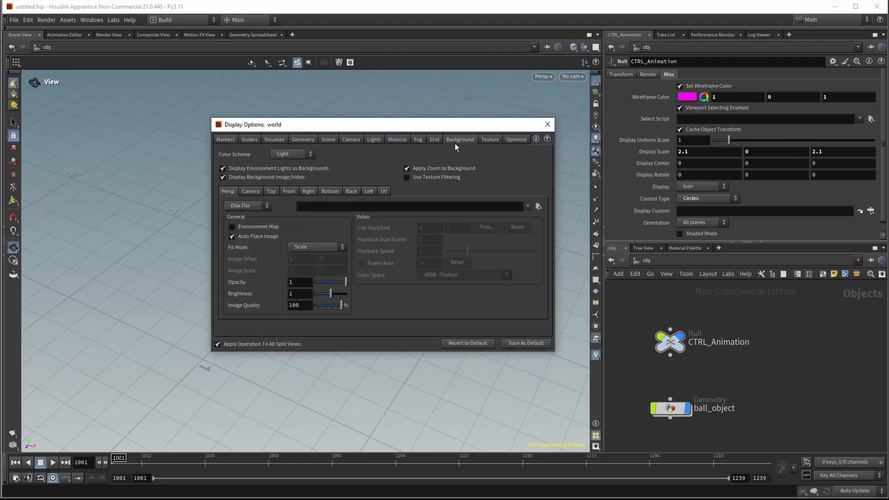
{"action": "left_click", "coordinate": [288, 154]}
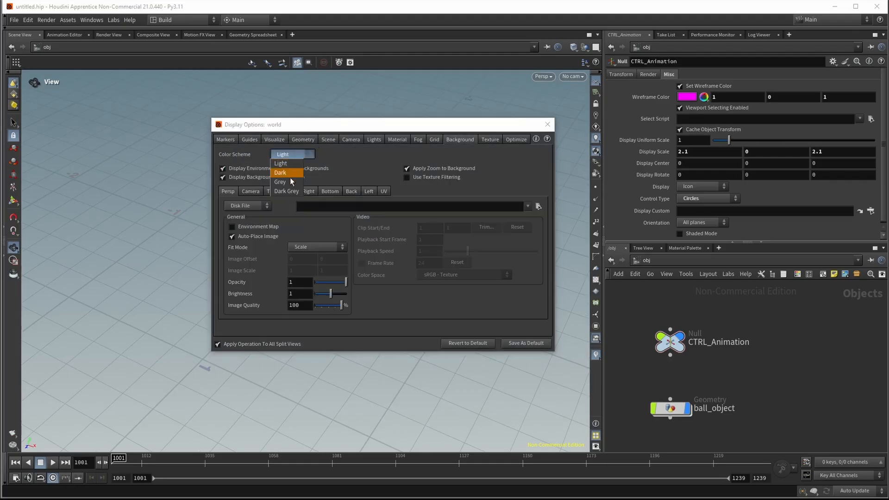
{"action": "left_click", "coordinate": [291, 174]}
{"action": "left_click", "coordinate": [547, 125]}
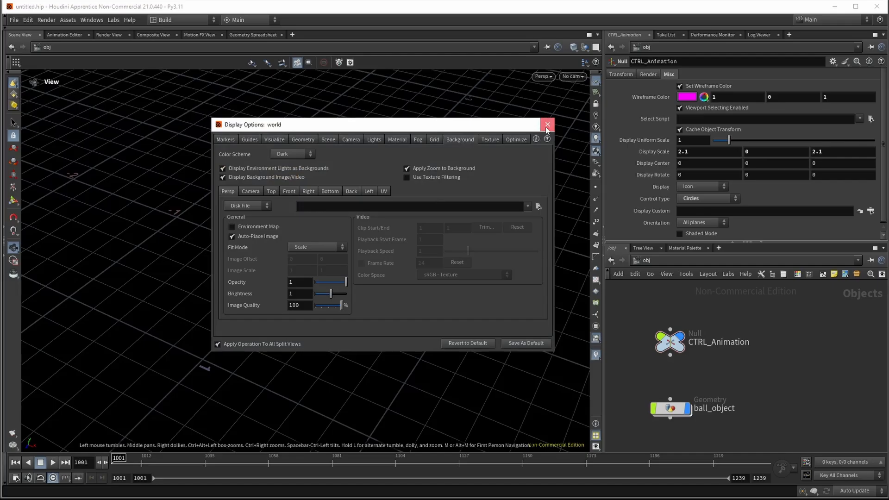
Switch the viewport background's color scheme back to Light
{"action": "right_click_drag", "start_coordinate": [341, 215], "coordinate": [340, 194]}
{"action": "left_click", "coordinate": [342, 243]}
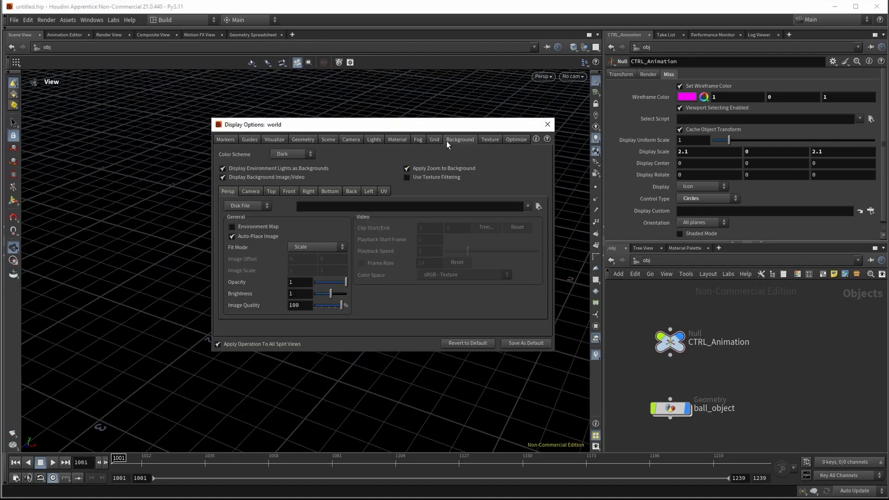
{"action": "left_click", "coordinate": [298, 153]}
{"action": "left_click", "coordinate": [287, 165]}
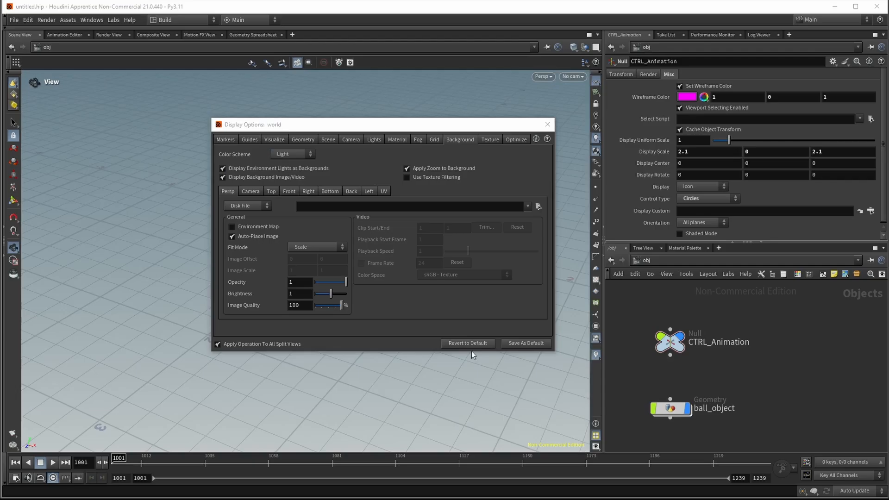
{"action": "left_click", "coordinate": [543, 125]}
Parent ball_object to the CTRL_Animation null by wiring the null's output to it, and select the null
{"action": "right_click_drag", "start_coordinate": [436, 205], "coordinate": [409, 188]}
{"action": "left_click_drag", "start_coordinate": [409, 188], "coordinate": [329, 246]}
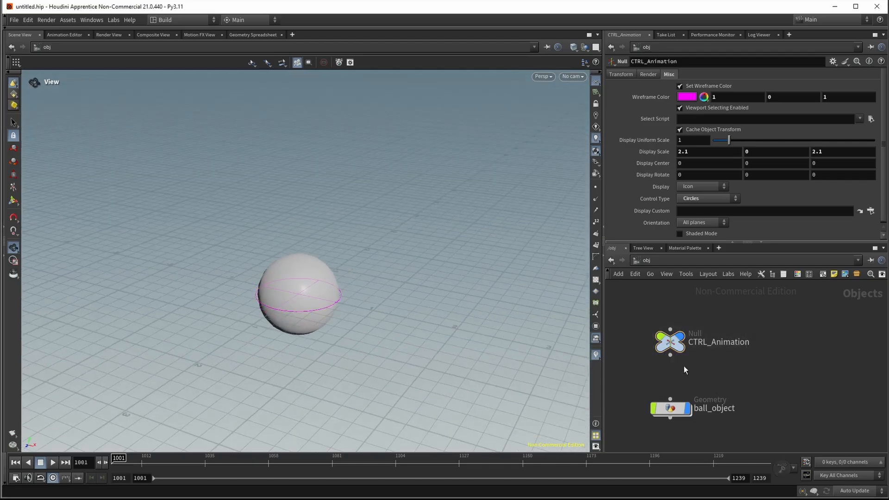
{"action": "left_click_drag", "start_coordinate": [671, 366], "coordinate": [626, 438]}
{"action": "left_click_drag", "start_coordinate": [729, 312], "coordinate": [660, 354]}
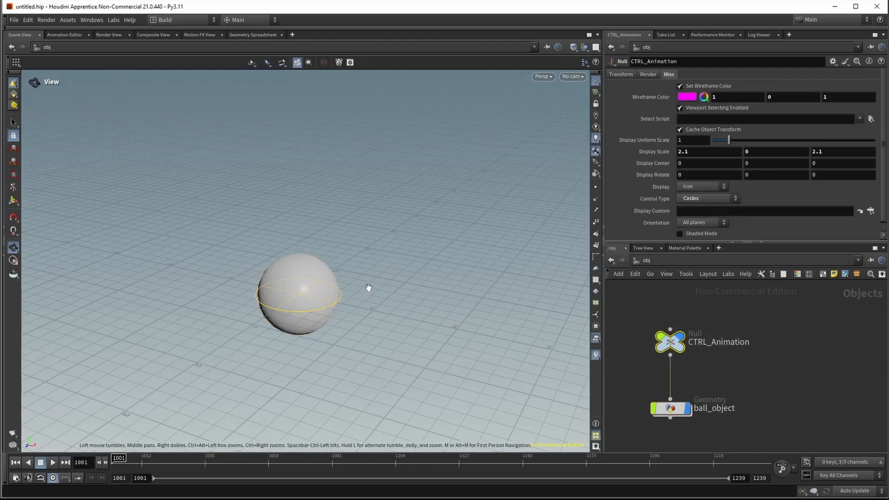
Examine the ball and its circle controller from the top and front views
{"action": "key", "text": "space+2"}
{"action": "right_click_drag", "start_coordinate": [487, 197], "coordinate": [373, 221]}
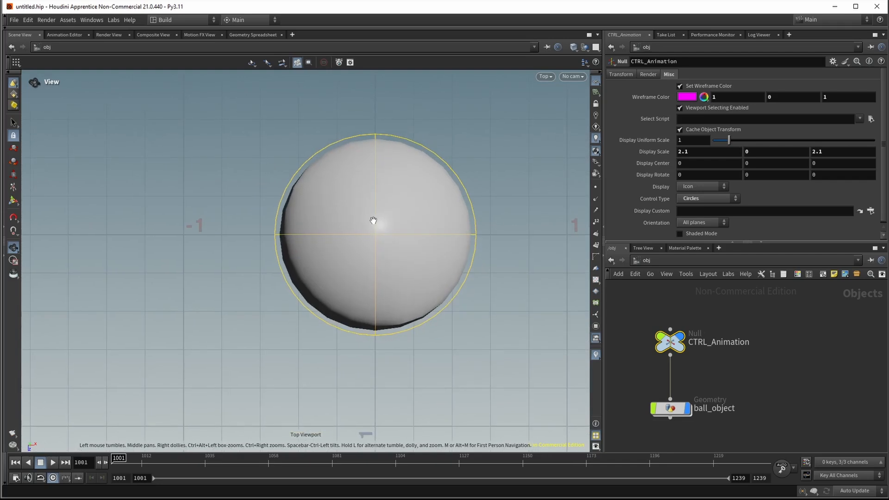
{"action": "key", "text": "space+3"}
{"action": "scroll", "coordinate": [491, 158], "scroll_direction": "down", "scroll_amount": 5}
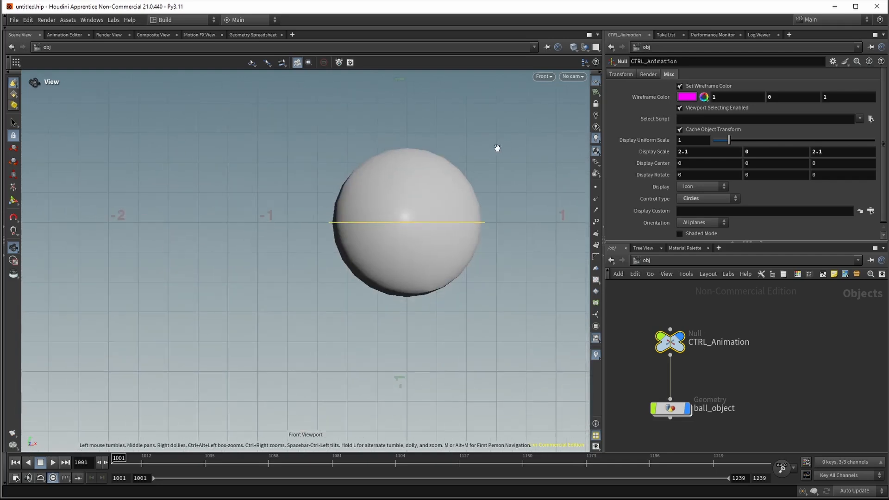
{"action": "middle_click_drag", "start_coordinate": [497, 148], "coordinate": [446, 227]}
{"action": "right_click_drag", "start_coordinate": [447, 227], "coordinate": [466, 218]}
{"action": "middle_click_drag", "start_coordinate": [467, 218], "coordinate": [357, 203]}
{"action": "right_click_drag", "start_coordinate": [357, 202], "coordinate": [404, 229]}
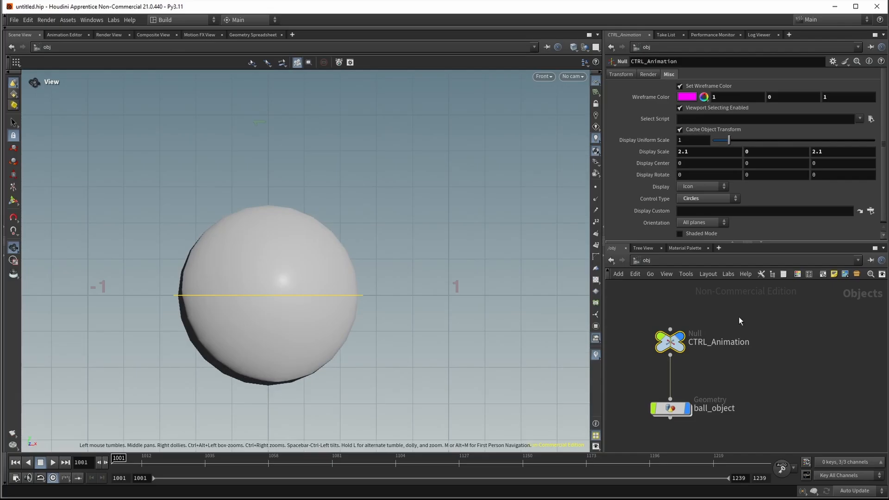
Set the CTRL_Animation null's Y translation to 0.5 and move it into the pre-transform with Clean Translates
{"action": "left_click", "coordinate": [620, 74]}
{"action": "left_click", "coordinate": [776, 99]}
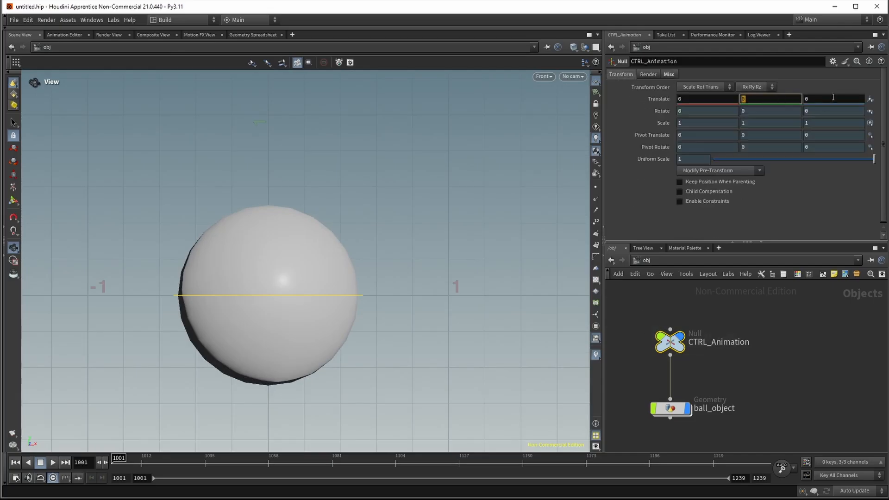
{"action": "type", "text": ".5"}
{"action": "key", "text": "Return"}
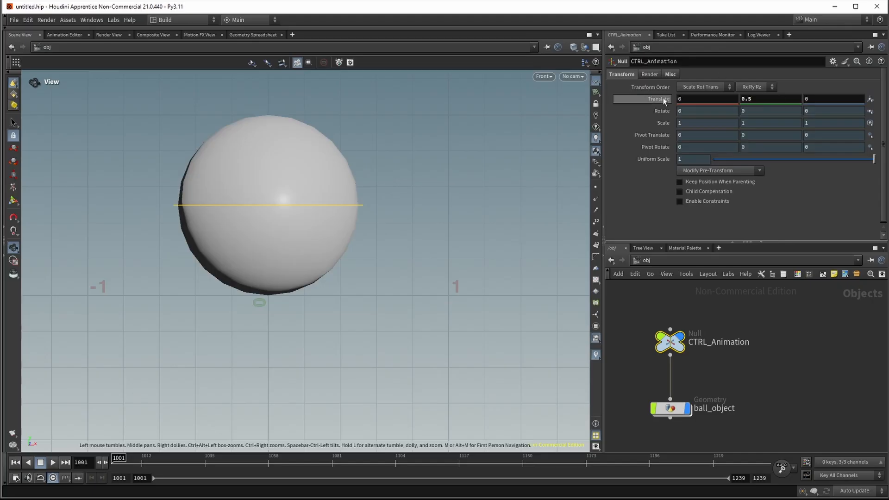
{"action": "left_click", "coordinate": [731, 170]}
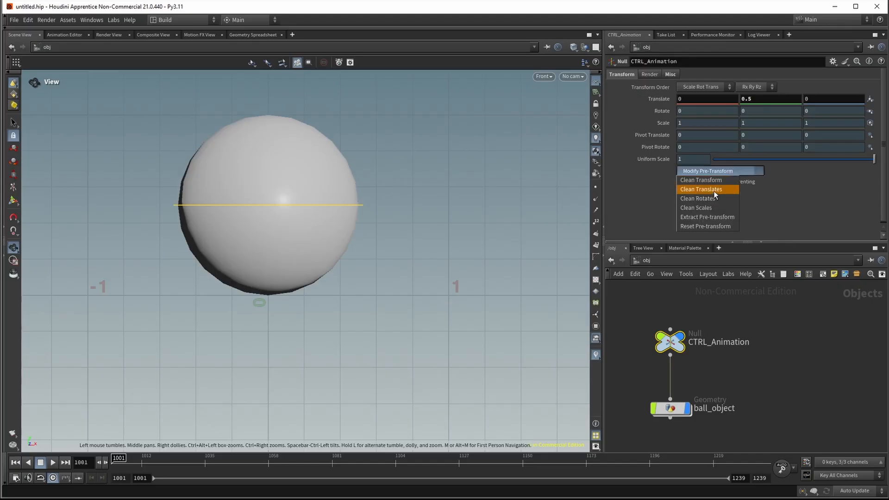
{"action": "left_click", "coordinate": [713, 190]}
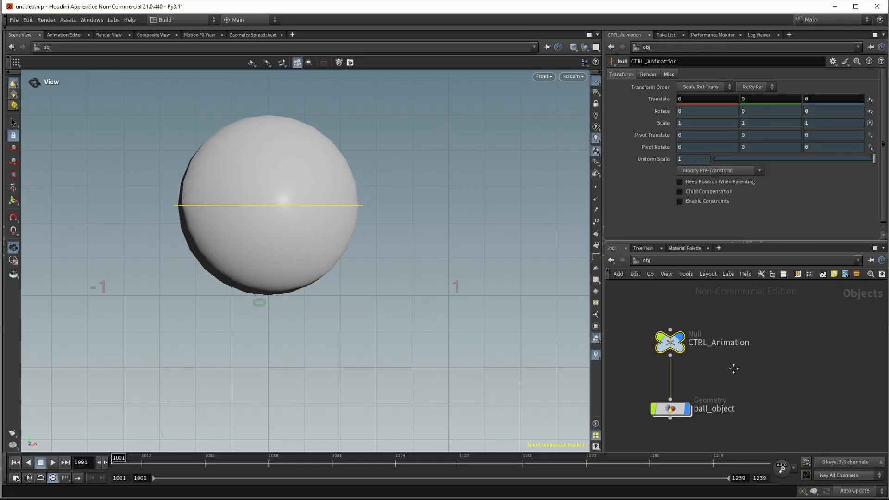
Save the scene as 07_bouncingball_start.hipnc in D:/Houdini_educational_contest/File_Time_line
{"action": "middle_click_drag", "start_coordinate": [735, 367], "coordinate": [757, 360]}
{"action": "left_click", "coordinate": [758, 359]}
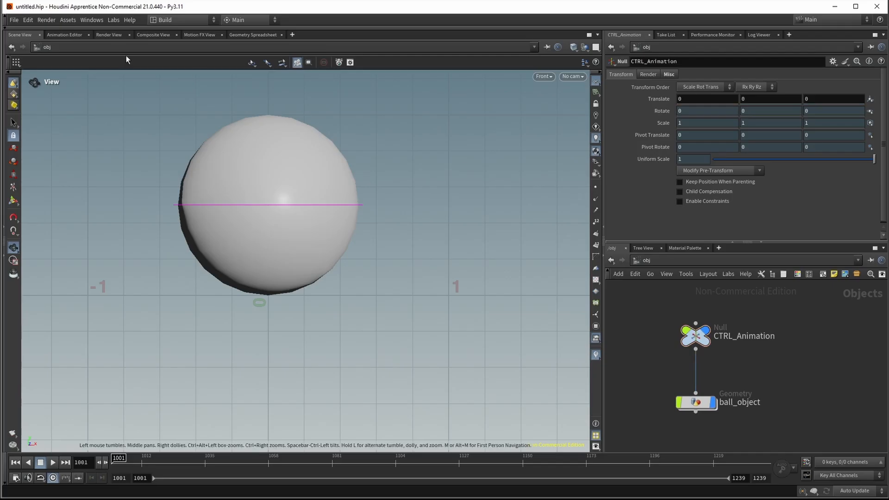
{"action": "left_click", "coordinate": [14, 20]}
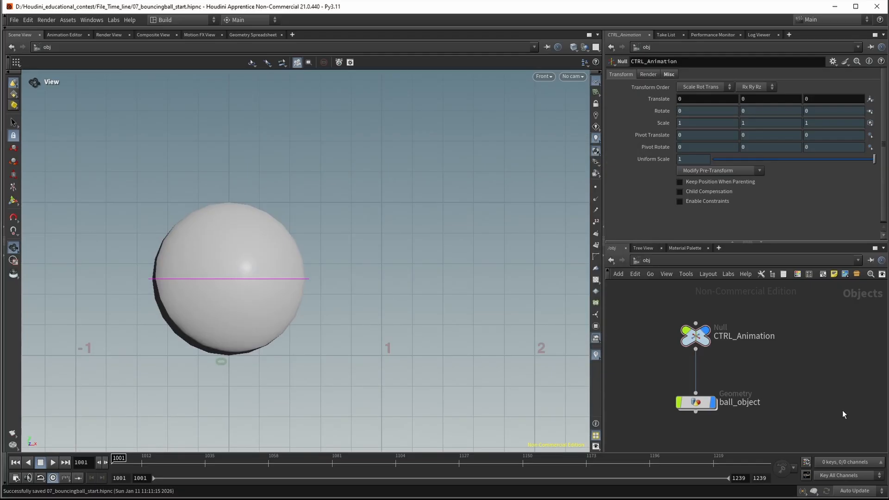
Color the CTRL_Animation node pink in the network, trying green and red first
{"action": "middle_click_drag", "start_coordinate": [801, 326], "coordinate": [800, 350]}
{"action": "left_click_drag", "start_coordinate": [808, 318], "coordinate": [702, 326]}
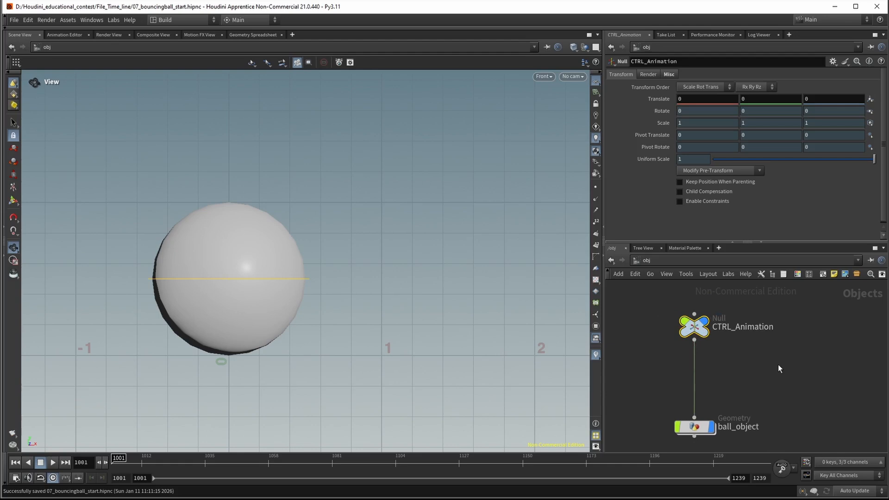
{"action": "key", "text": "c"}
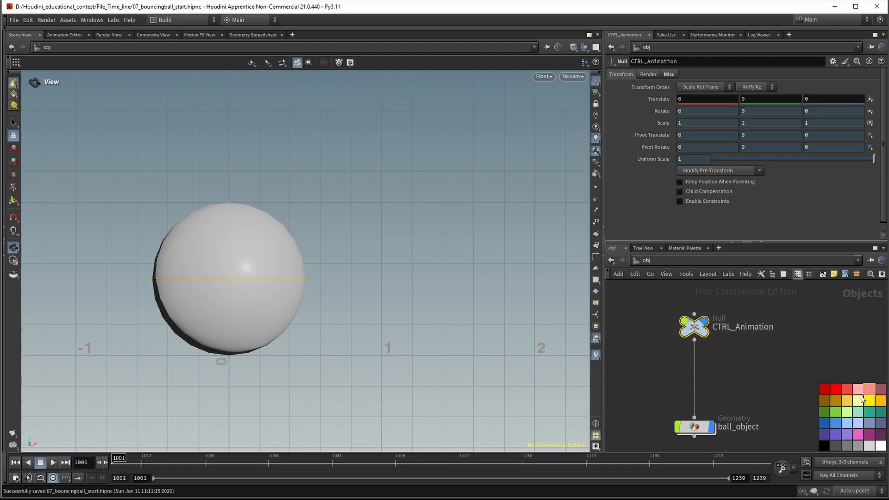
{"action": "left_click", "coordinate": [839, 413]}
{"action": "left_click", "coordinate": [781, 348]}
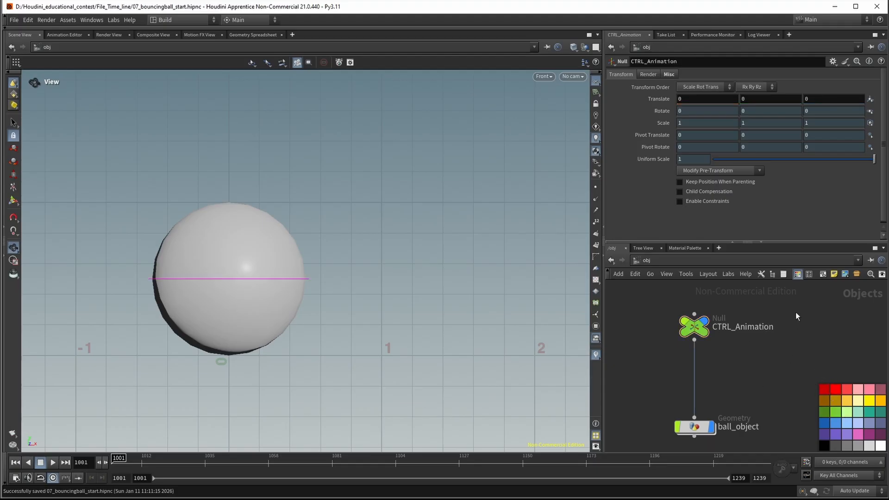
{"action": "left_click", "coordinate": [825, 389]}
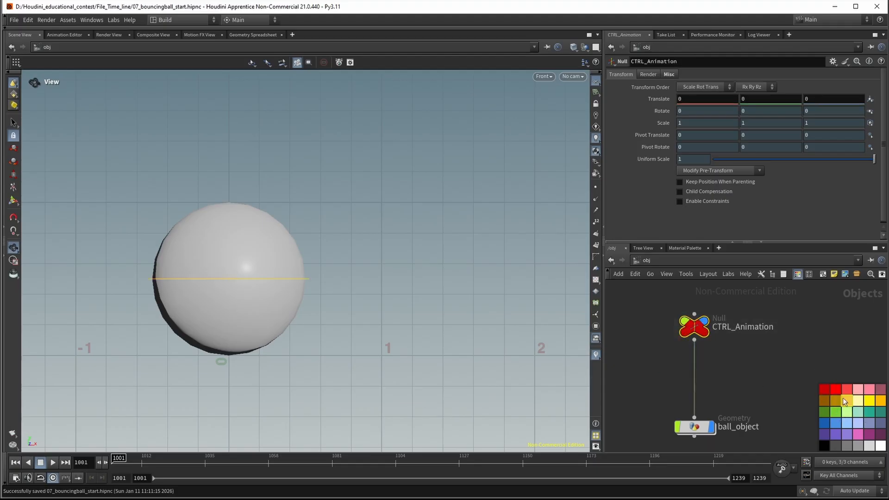
{"action": "left_click", "coordinate": [838, 388]}
{"action": "left_click", "coordinate": [866, 390]}
{"action": "key", "text": "c"}
Select the CTRL_Animation null and examine the open space around the ball in the front view
{"action": "middle_click_drag", "start_coordinate": [714, 382], "coordinate": [719, 394]}
{"action": "left_click_drag", "start_coordinate": [771, 308], "coordinate": [669, 363]}
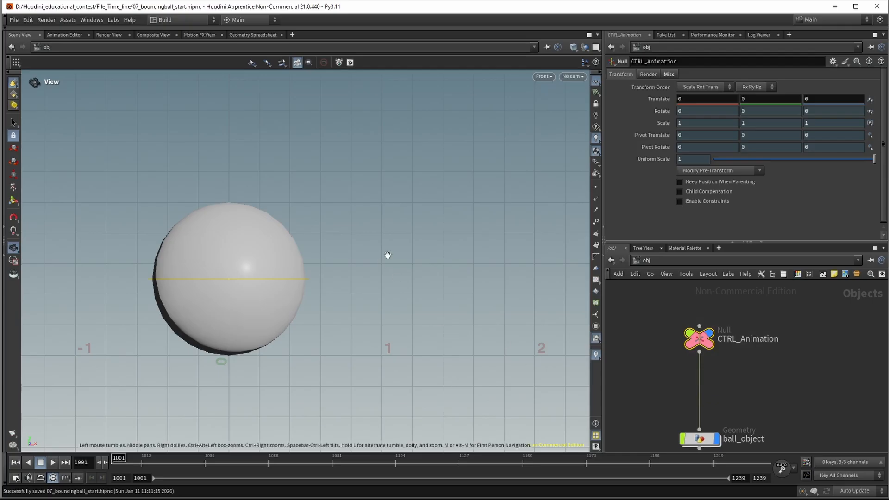
{"action": "middle_click_drag", "start_coordinate": [758, 402], "coordinate": [738, 343]}
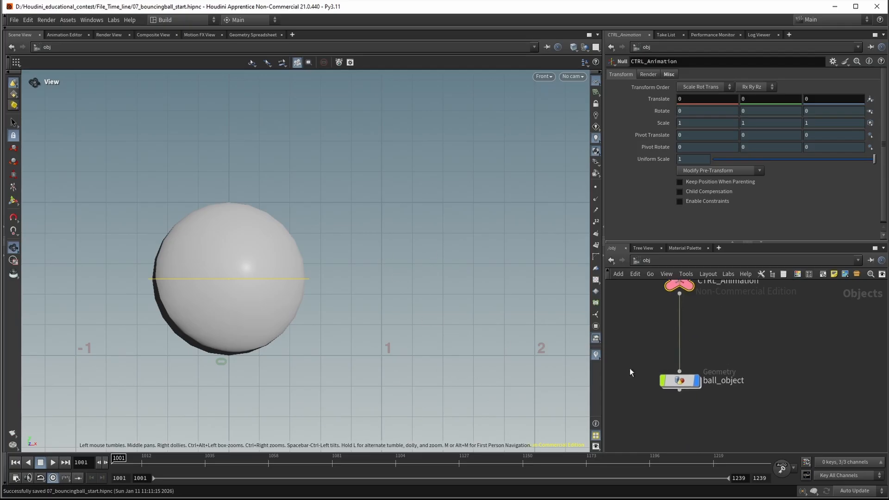
{"action": "right_click_drag", "start_coordinate": [293, 229], "coordinate": [179, 246]}
{"action": "left_click", "coordinate": [225, 235]}
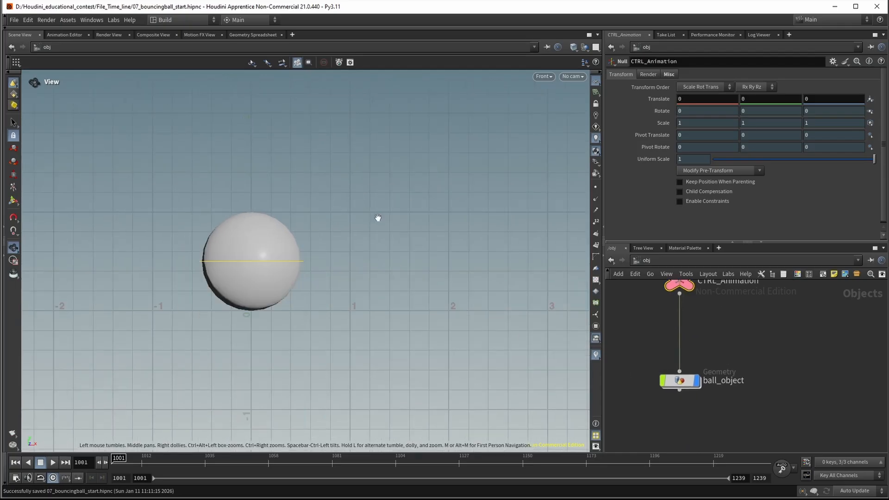
{"action": "middle_click_drag", "start_coordinate": [419, 222], "coordinate": [288, 314]}
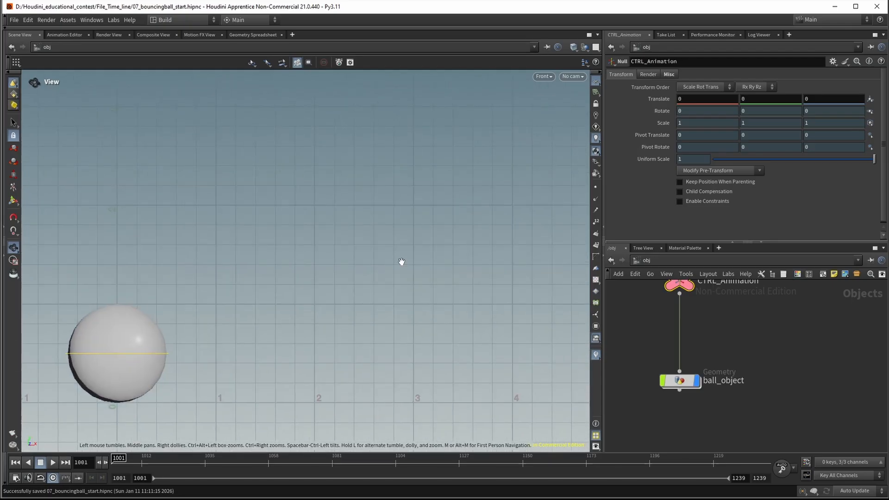
{"action": "scroll", "coordinate": [426, 265], "scroll_direction": "down", "scroll_amount": 5}
{"action": "middle_click_drag", "start_coordinate": [435, 267], "coordinate": [280, 283]}
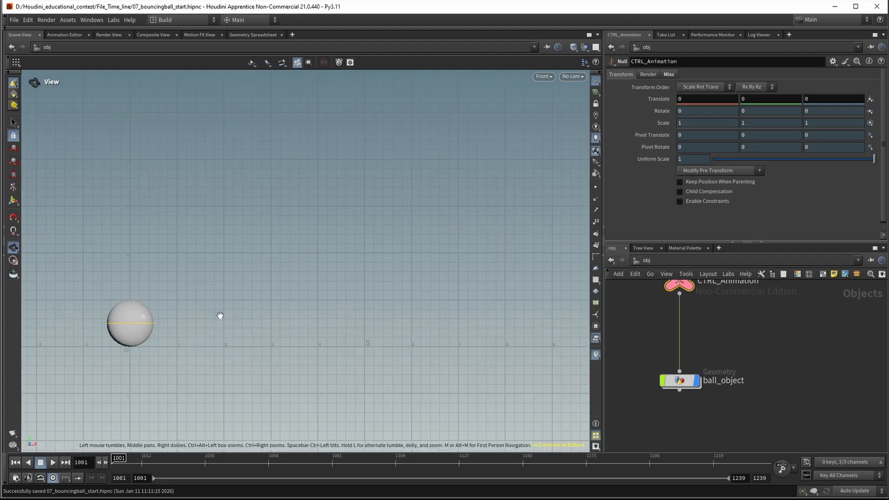
{"action": "middle_click_drag", "start_coordinate": [313, 275], "coordinate": [377, 279]}
Add a Box geometry object beside ball_object in the network
{"action": "middle_click_drag", "start_coordinate": [801, 348], "coordinate": [753, 350]}
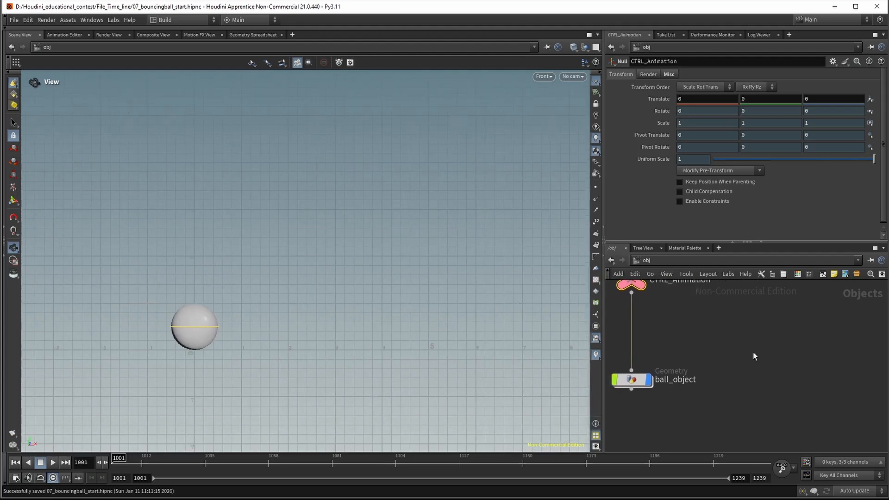
{"action": "key", "text": "Tab"}
{"action": "type", "text": "box"}
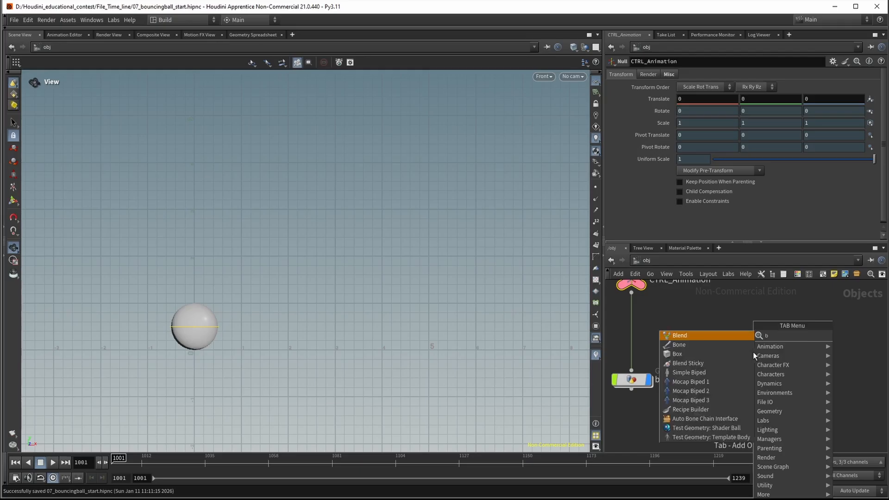
{"action": "key", "text": "Return"}
{"action": "left_click", "coordinate": [753, 352]}
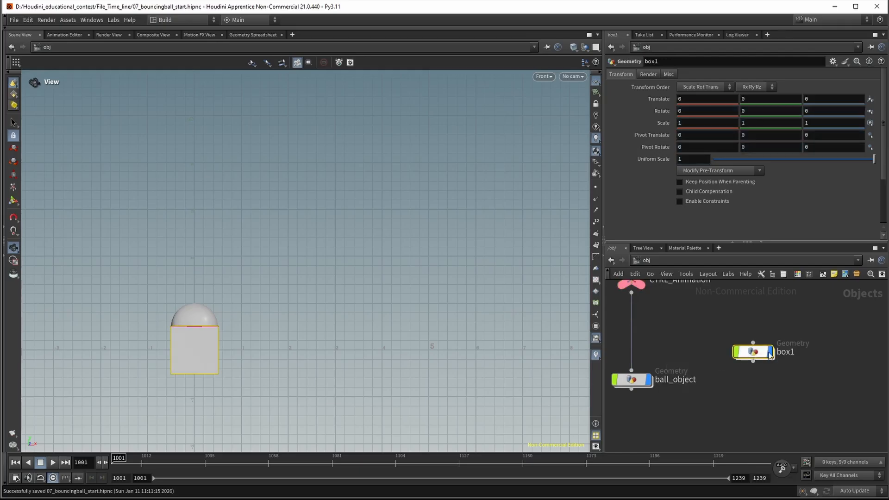
Add a Grid geometry object near the box node in the network
{"action": "middle_click_drag", "start_coordinate": [753, 352], "coordinate": [663, 359]}
{"action": "key", "text": "Tab"}
{"action": "type", "text": "grid"}
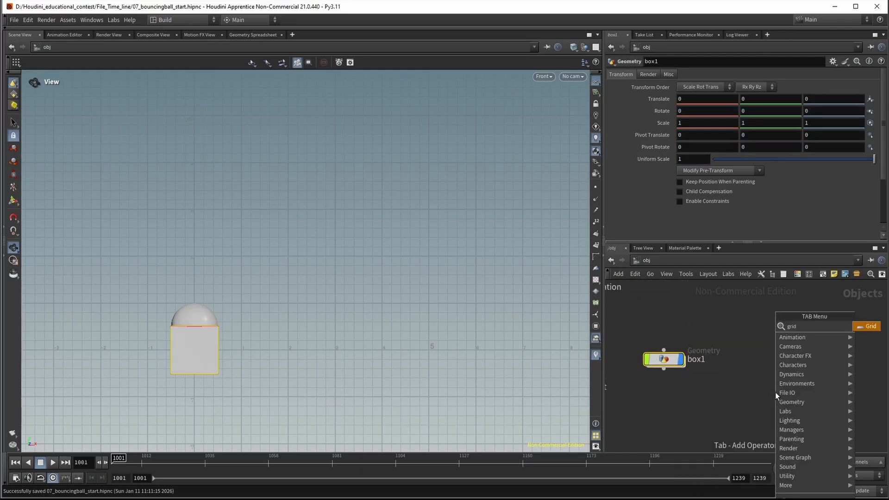
{"action": "key", "text": "Return"}
{"action": "left_click", "coordinate": [775, 392]}
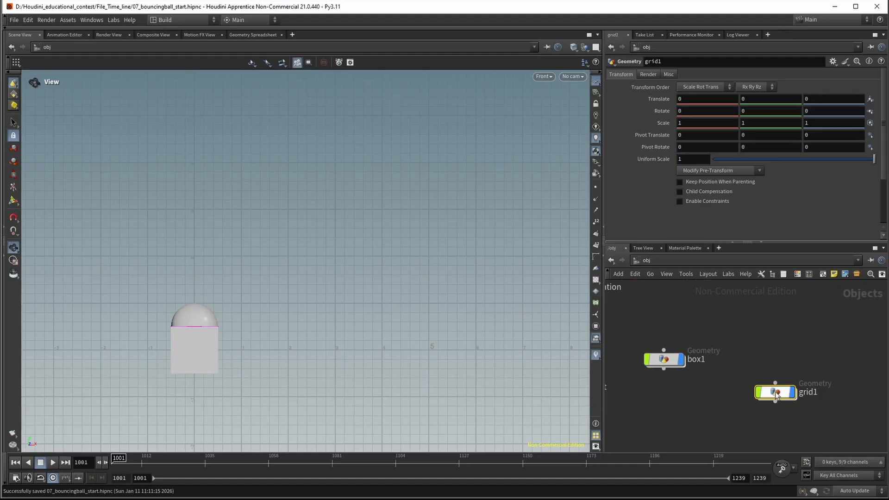
Rename the grid object as ground
{"action": "double_click", "coordinate": [808, 392]}
{"action": "type", "text": "landsc"}
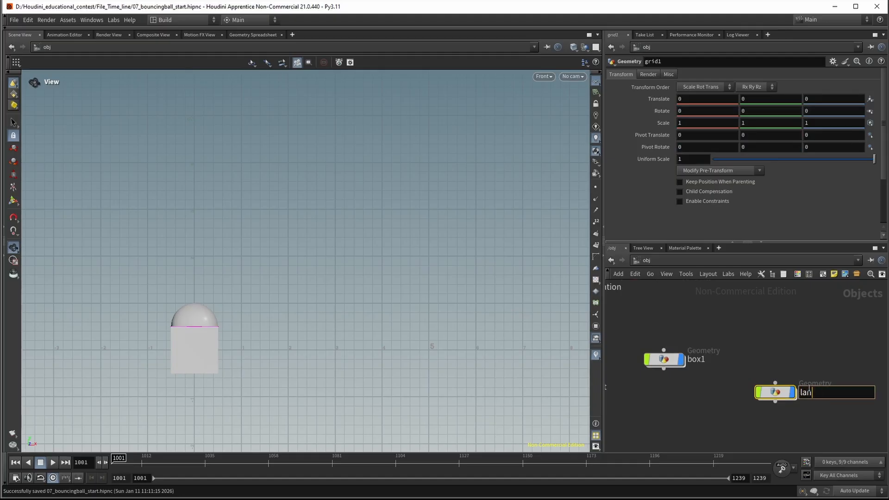
{"action": "key", "text": "BackSpace"}
{"action": "key", "text": "BackSpace"}
{"action": "key", "text": "BackSpace"}
{"action": "key", "text": "BackSpace"}
{"action": "key", "text": "BackSpace"}
{"action": "key", "text": "BackSpace"}
{"action": "key", "text": "BackSpace"}
{"action": "key", "text": "BackSpace"}
{"action": "key", "text": "Return"}
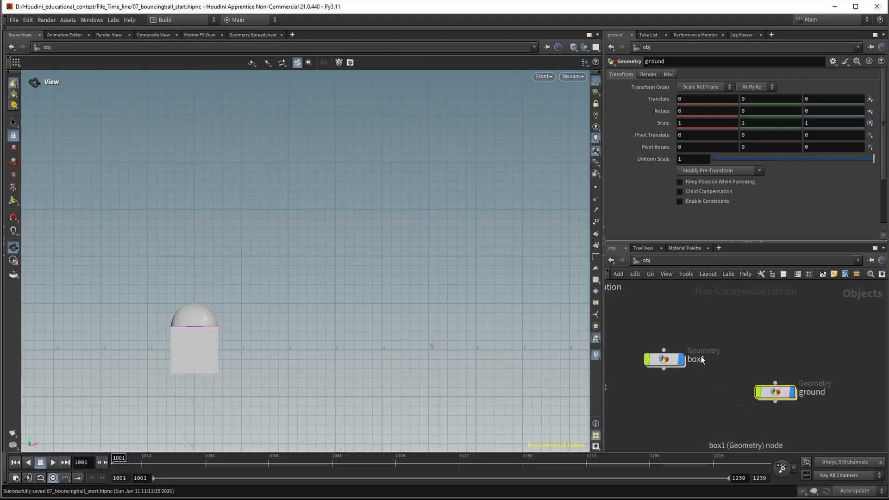
Rename the box1 object as box
{"action": "double_click", "coordinate": [726, 353]}
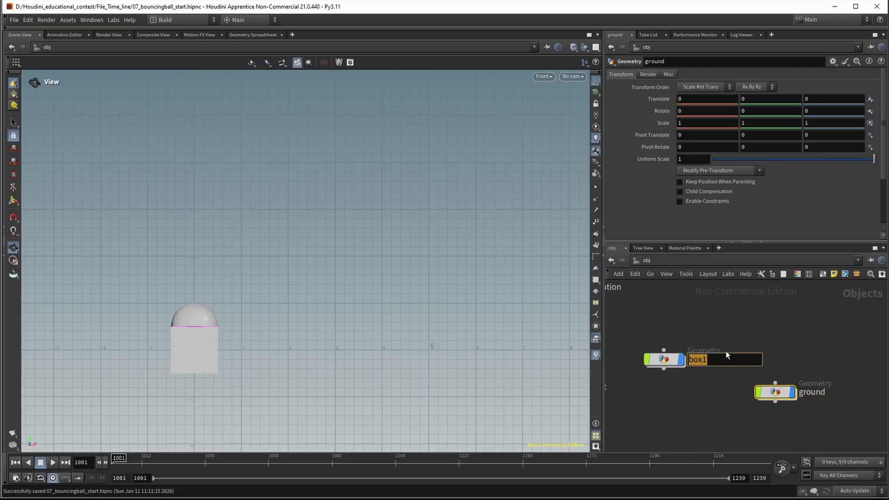
{"action": "type", "text": "bo"}
{"action": "key", "text": "Return"}
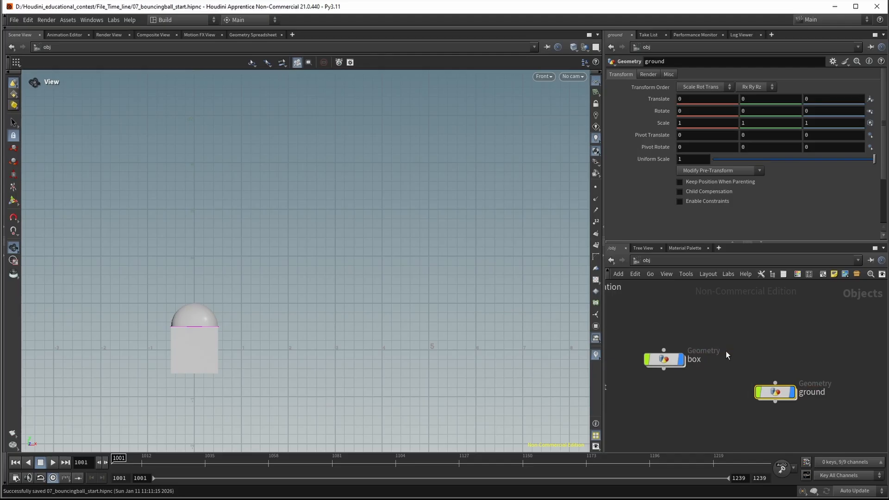
Line up the box node beside the ground node in the network and select it
{"action": "left_click_drag", "start_coordinate": [664, 359], "coordinate": [676, 396]}
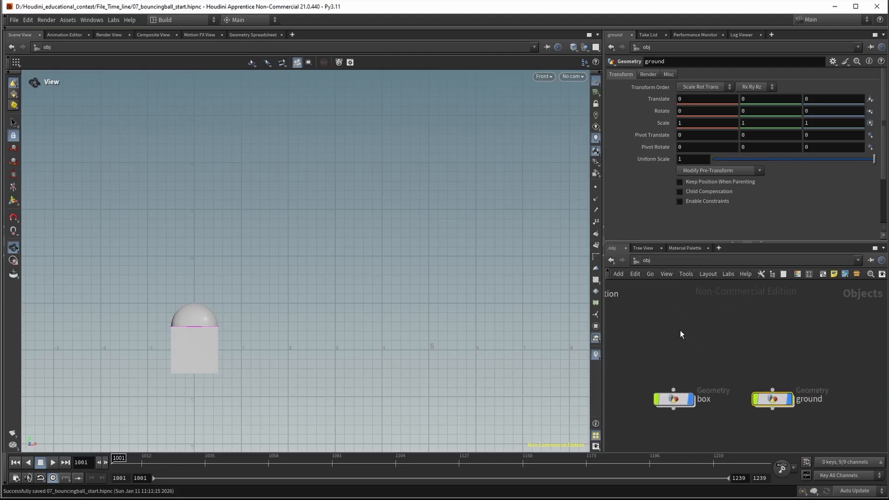
{"action": "left_click", "coordinate": [671, 398]}
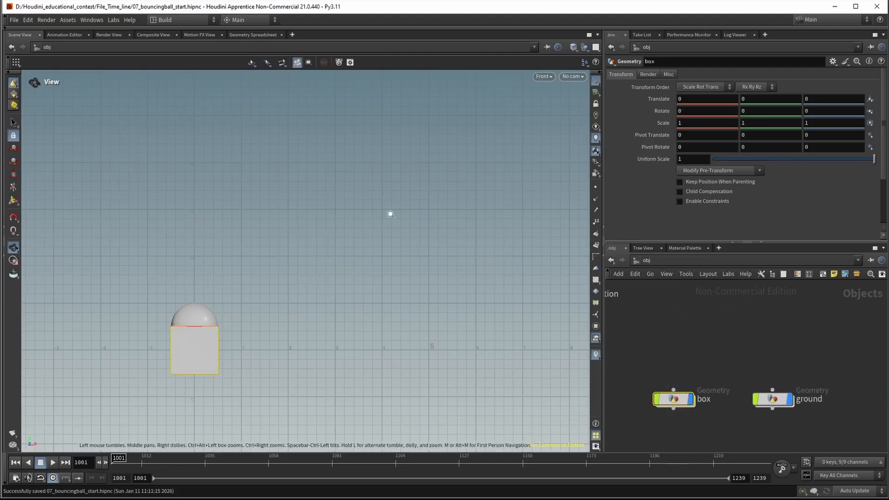
Examine how the box overlaps the ball and the ground, first from the front and in the perspective view
{"action": "right_click_drag", "start_coordinate": [390, 214], "coordinate": [259, 247]}
{"action": "middle_click_drag", "start_coordinate": [354, 211], "coordinate": [329, 247]}
{"action": "right_click_drag", "start_coordinate": [367, 244], "coordinate": [430, 232]}
{"action": "middle_click_drag", "start_coordinate": [307, 269], "coordinate": [372, 263]}
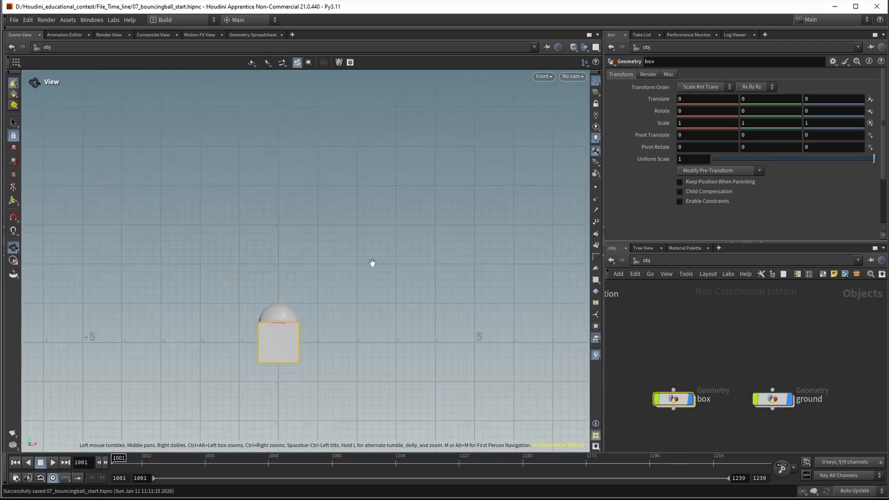
{"action": "right_click_drag", "start_coordinate": [372, 263], "coordinate": [403, 265]}
{"action": "middle_click_drag", "start_coordinate": [303, 292], "coordinate": [345, 278]}
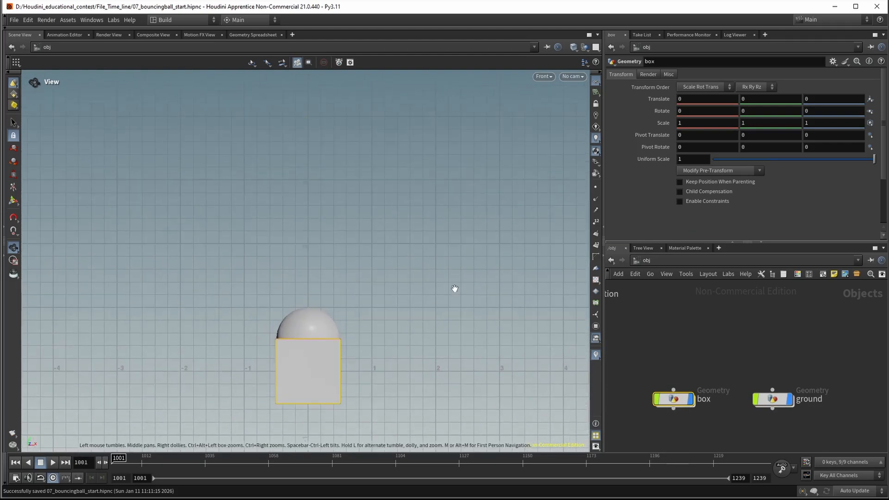
{"action": "key", "text": "space+1"}
{"action": "right_click_drag", "start_coordinate": [464, 282], "coordinate": [433, 246]}
{"action": "middle_click_drag", "start_coordinate": [433, 246], "coordinate": [387, 222]}
{"action": "mouse_move", "coordinate": [285, 246]}
{"action": "right_mouse_down"}
{"action": "mouse_move", "coordinate": [370, 230]}
{"action": "mouse_move", "coordinate": [297, 239]}
{"action": "right_mouse_up"}
{"action": "middle_click_drag", "start_coordinate": [297, 239], "coordinate": [351, 239]}
{"action": "left_click_drag", "start_coordinate": [311, 254], "coordinate": [321, 236]}
{"action": "right_click_drag", "start_coordinate": [337, 234], "coordinate": [307, 251]}
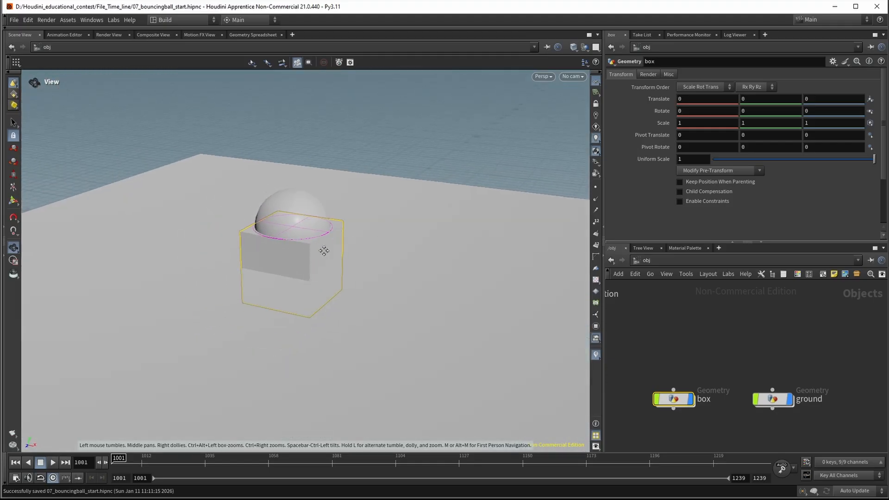
{"action": "middle_click_drag", "start_coordinate": [324, 250], "coordinate": [293, 275]}
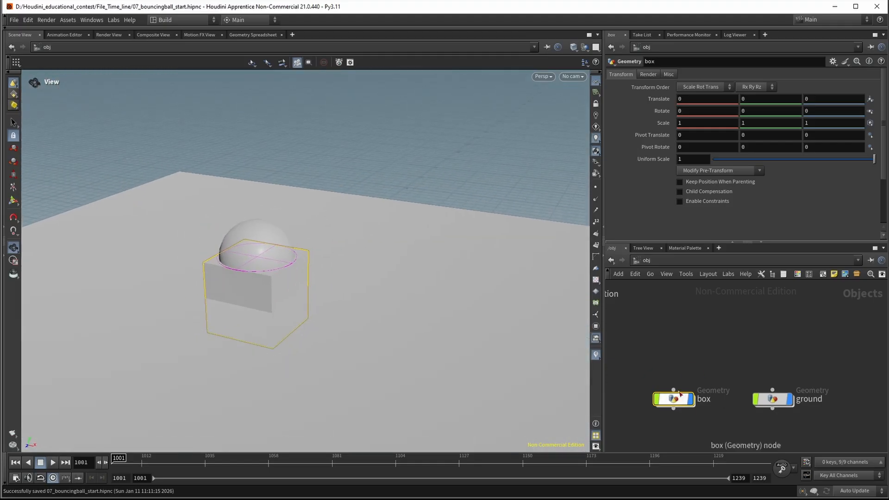
Try raising the box object to a Y translation of 1.4 at object level, and undo the move
{"action": "mouse_move", "coordinate": [776, 97]}
{"action": "middle_mouse_down"}
{"action": "mouse_move", "coordinate": [787, 91]}
{"action": "mouse_move", "coordinate": [767, 103]}
{"action": "middle_mouse_up"}
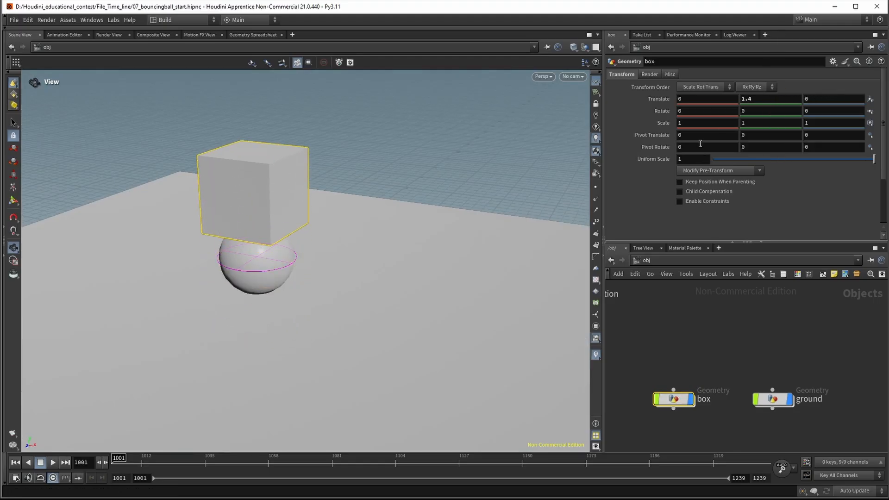
{"action": "left_click", "coordinate": [767, 98]}
{"action": "middle_click_drag", "start_coordinate": [714, 338], "coordinate": [712, 354]}
{"action": "key", "text": "ctrl+z"}
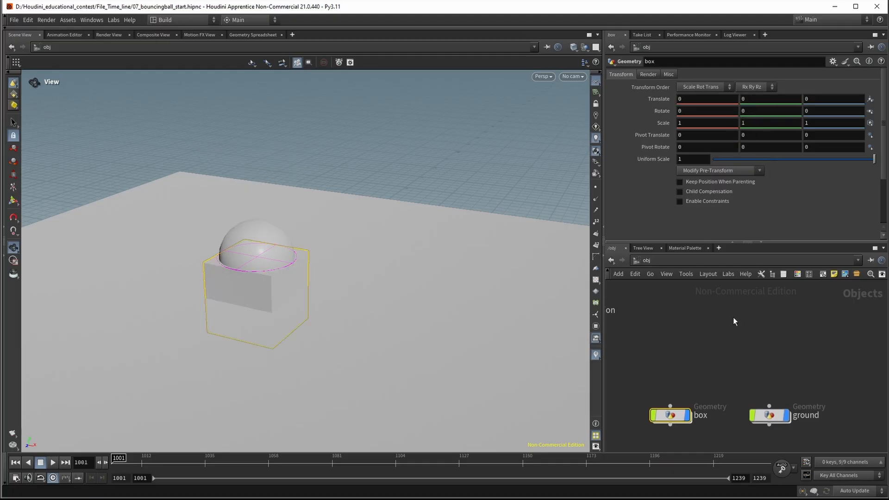
Inside the box object, add a Transform node wired after box1 and make it the displayed node
{"action": "double_click", "coordinate": [671, 416]}
{"action": "key", "text": "Tab"}
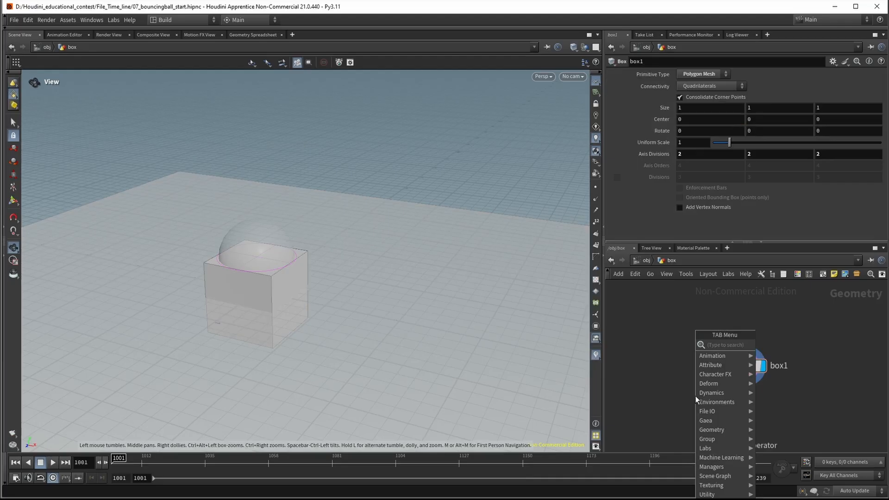
{"action": "type", "text": "transfo"}
{"action": "key", "text": "Return"}
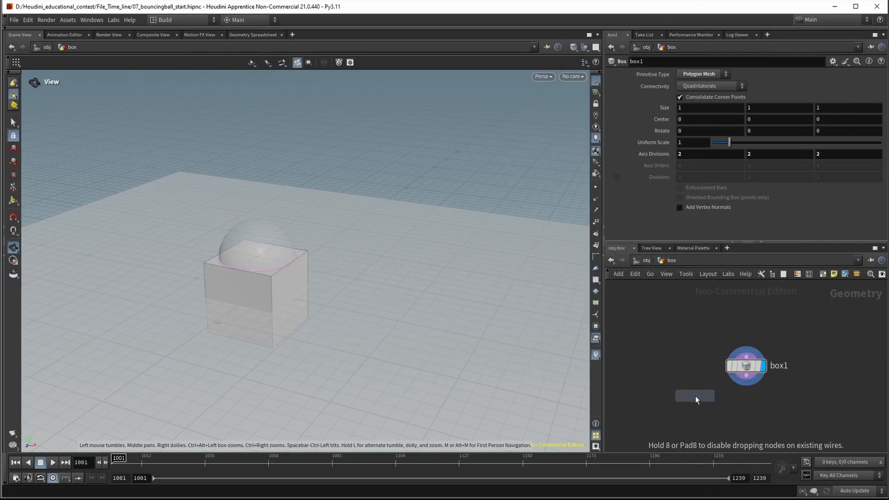
{"action": "left_click", "coordinate": [743, 420]}
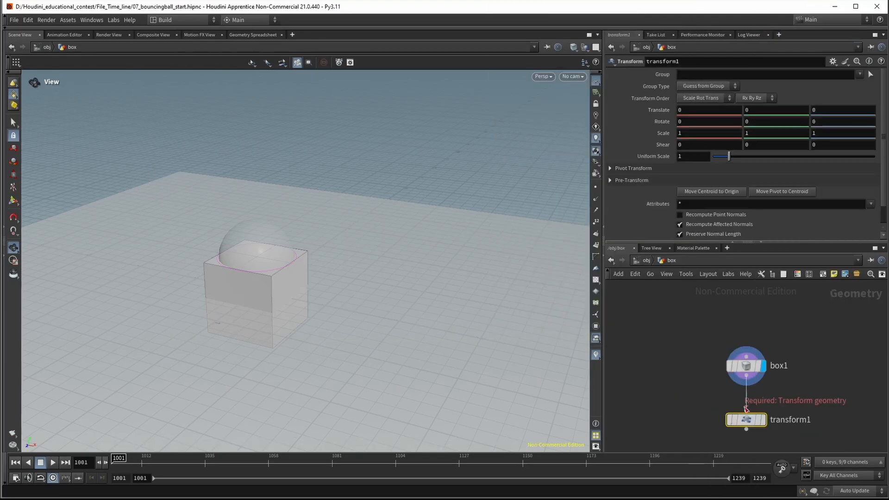
{"action": "left_click", "coordinate": [763, 420]}
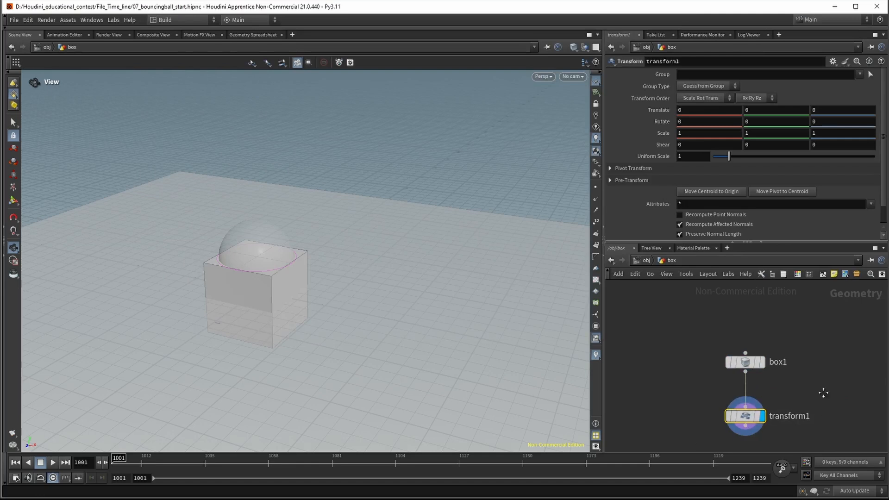
{"action": "middle_click_drag", "start_coordinate": [823, 392], "coordinate": [793, 344]}
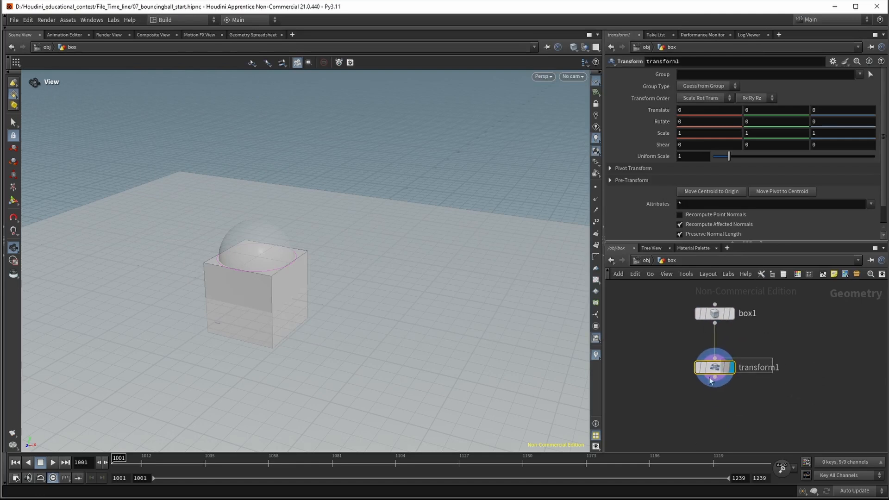
Raise the box geometry to about 1.38 on Y with the Transform node and set its Y scale to 2
{"action": "left_click", "coordinate": [15, 203]}
{"action": "left_click_drag", "start_coordinate": [260, 274], "coordinate": [256, 173]}
{"action": "key", "text": "y"}
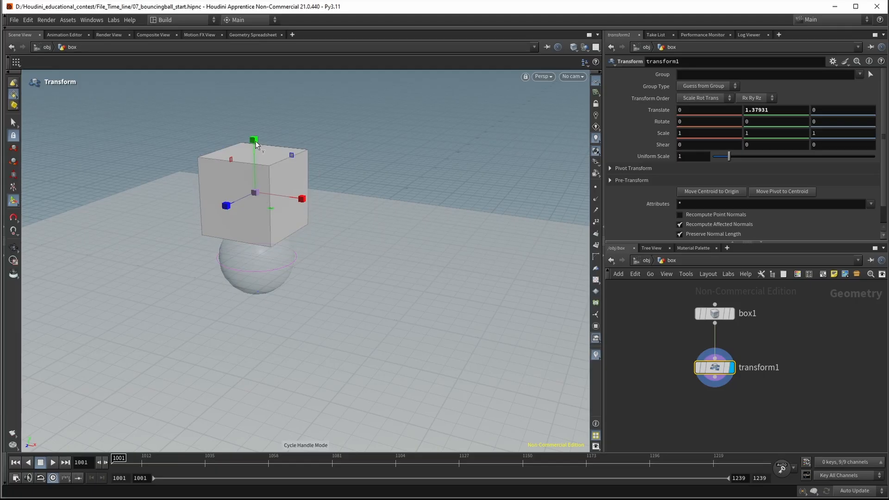
{"action": "left_click_drag", "start_coordinate": [254, 140], "coordinate": [260, 80]}
{"action": "double_click", "coordinate": [773, 133]}
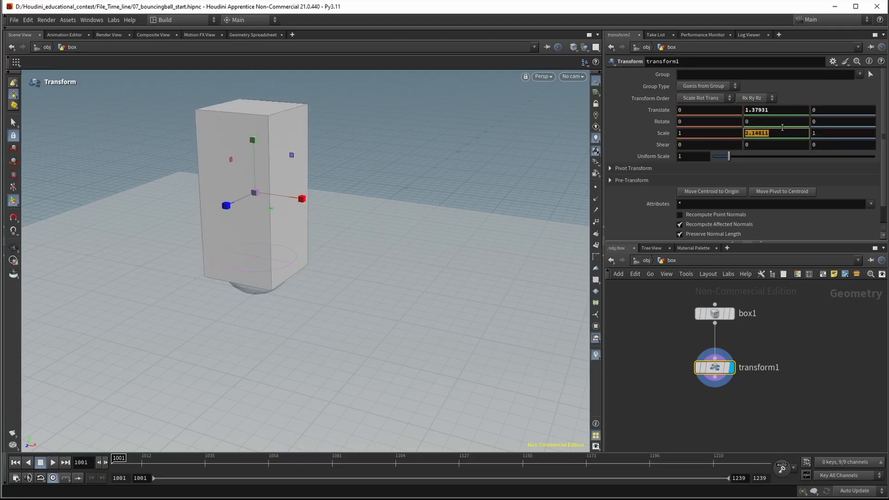
{"action": "type", "text": "2"}
{"action": "key", "text": "Return"}
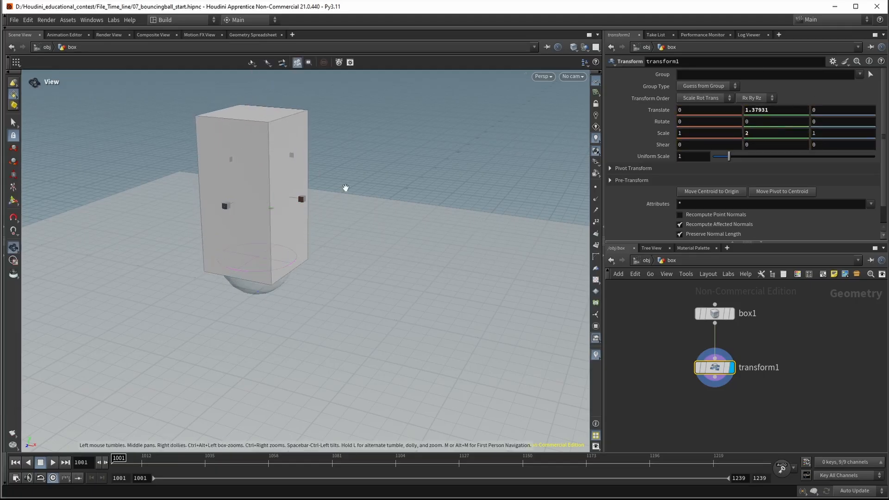
Widen the box with the Transform node to a scale of about 2.29 on Z and about 2.03 on X
{"action": "left_click_drag", "start_coordinate": [345, 189], "coordinate": [163, 221], "text": "alt"}
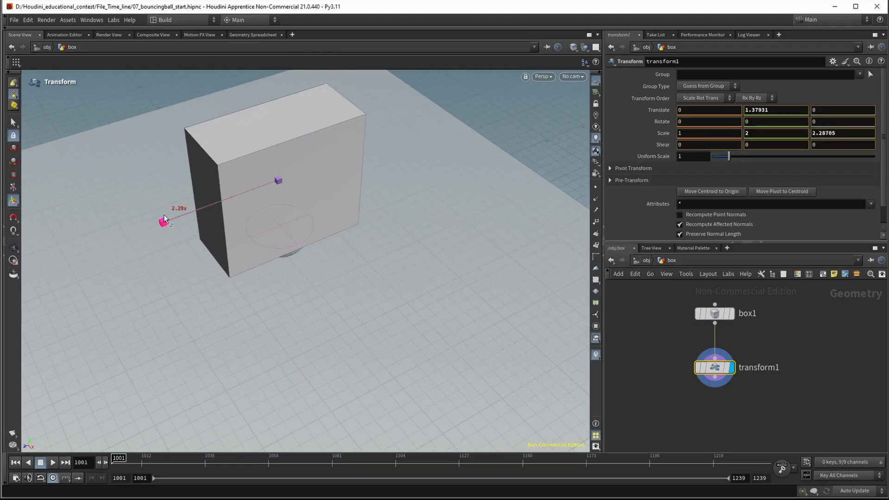
{"action": "middle_click_drag", "start_coordinate": [421, 183], "coordinate": [486, 189], "text": "alt"}
{"action": "mouse_move", "coordinate": [371, 213]}
{"action": "left_mouse_down"}
{"action": "mouse_move", "coordinate": [422, 252]}
{"action": "mouse_move", "coordinate": [459, 197]}
{"action": "mouse_move", "coordinate": [369, 216]}
{"action": "left_mouse_up"}
{"action": "key", "text": "Escape"}
{"action": "key", "text": "Return"}
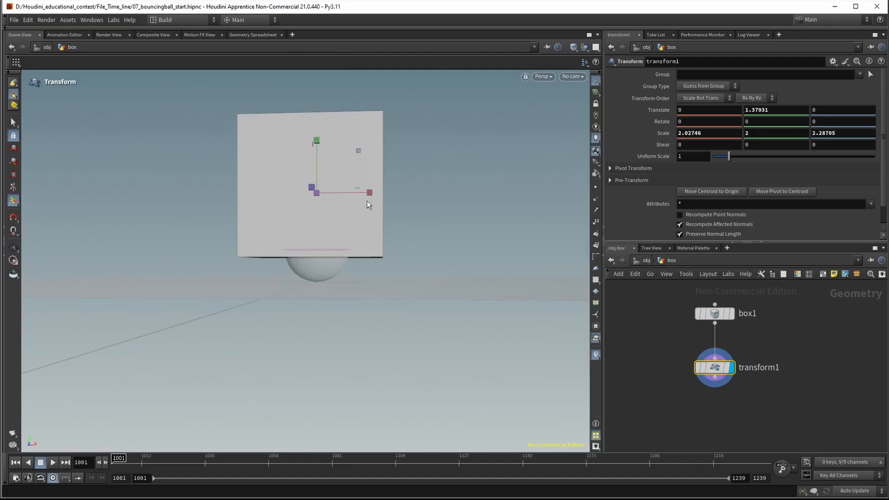
Lower the box geometry onto the ground, to a Y translation of about 0.98
{"action": "key", "text": "y"}
{"action": "left_click_drag", "start_coordinate": [320, 163], "coordinate": [324, 193]}
{"action": "key", "text": "Escape"}
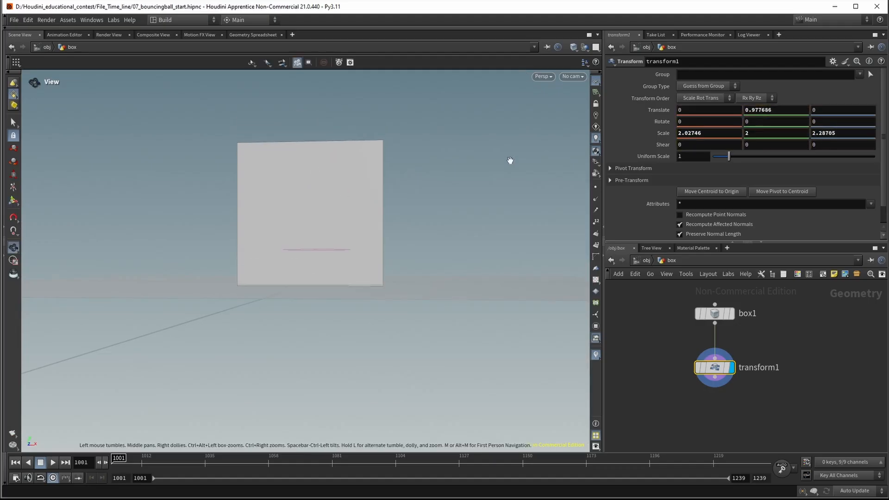
{"action": "left_click_drag", "start_coordinate": [510, 159], "coordinate": [463, 198]}
{"action": "middle_click_drag", "start_coordinate": [463, 197], "coordinate": [443, 223], "text": "alt"}
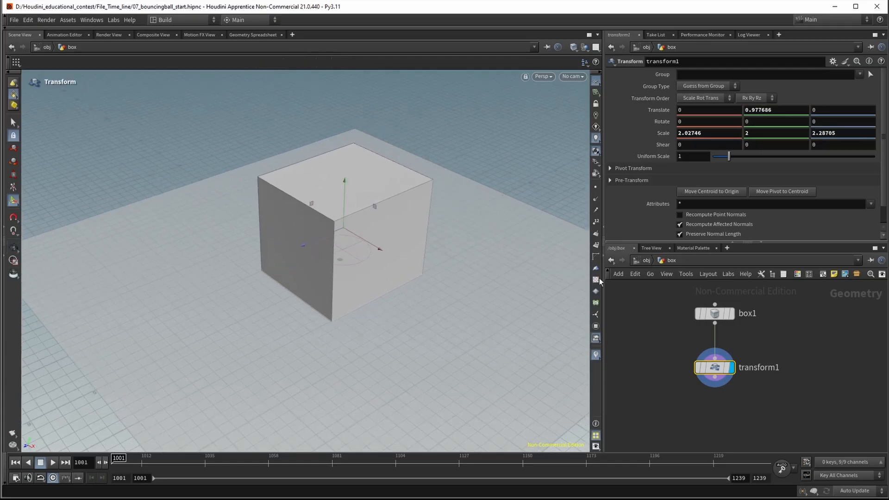
Add an Output node wired after the box's transform1, display it, and return to the object level
{"action": "key", "text": "Tab"}
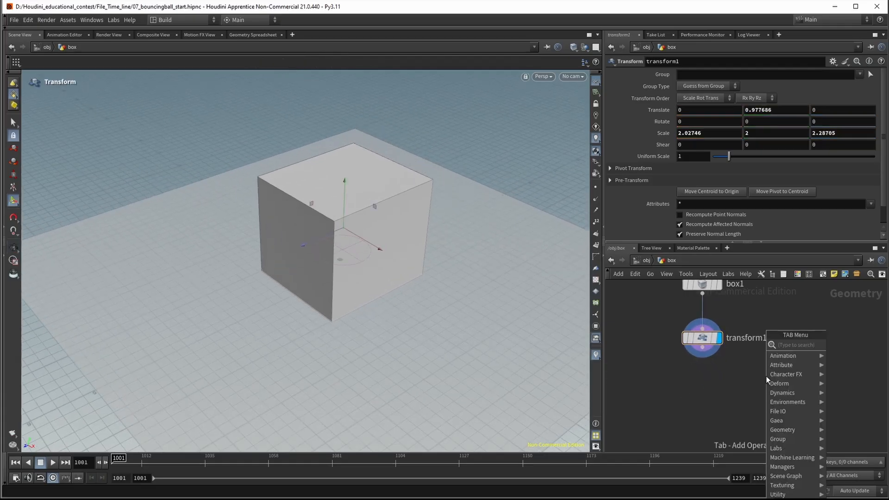
{"action": "type", "text": "out"}
{"action": "key", "text": "Return"}
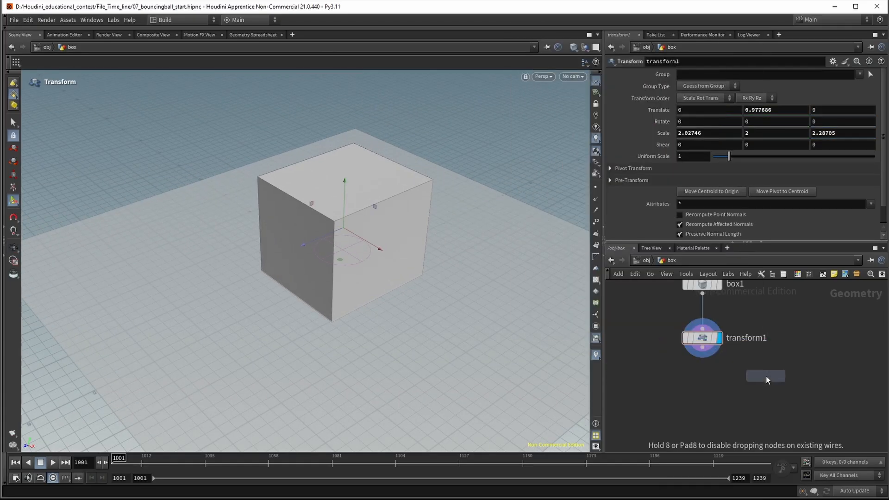
{"action": "left_click", "coordinate": [698, 417]}
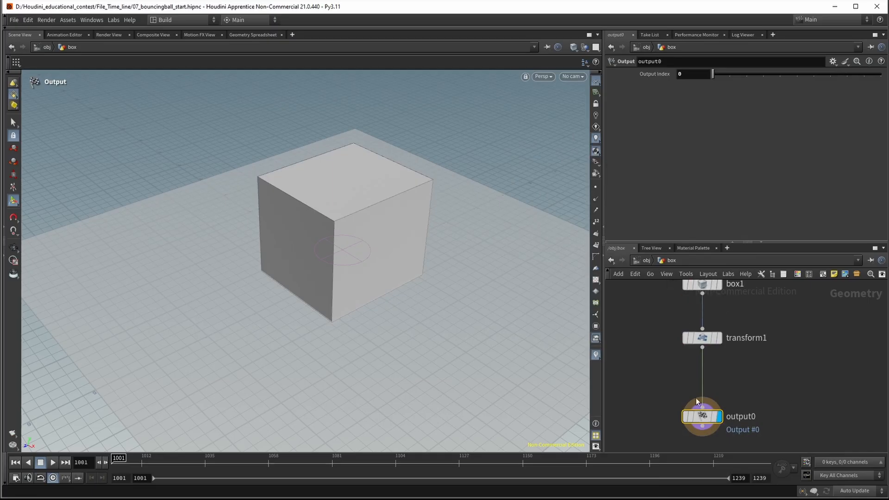
{"action": "left_click", "coordinate": [645, 261]}
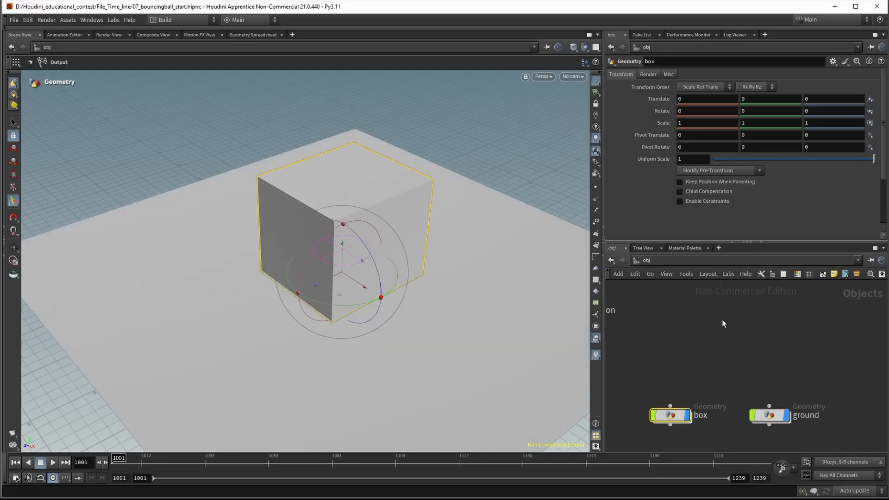
Inside the ground object, add a Transform node wired after grid1 and make it the displayed node
{"action": "left_click", "coordinate": [783, 384]}
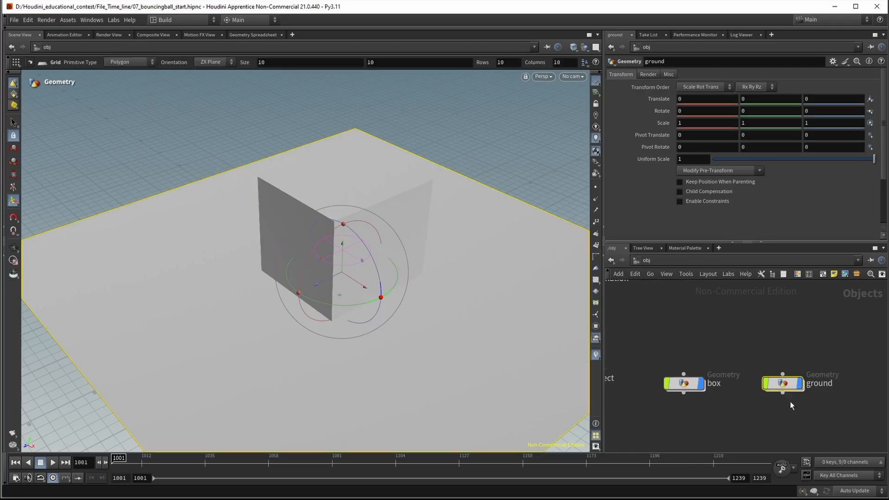
{"action": "double_click", "coordinate": [787, 384]}
{"action": "key", "text": "Tab"}
{"action": "type", "text": "trans"}
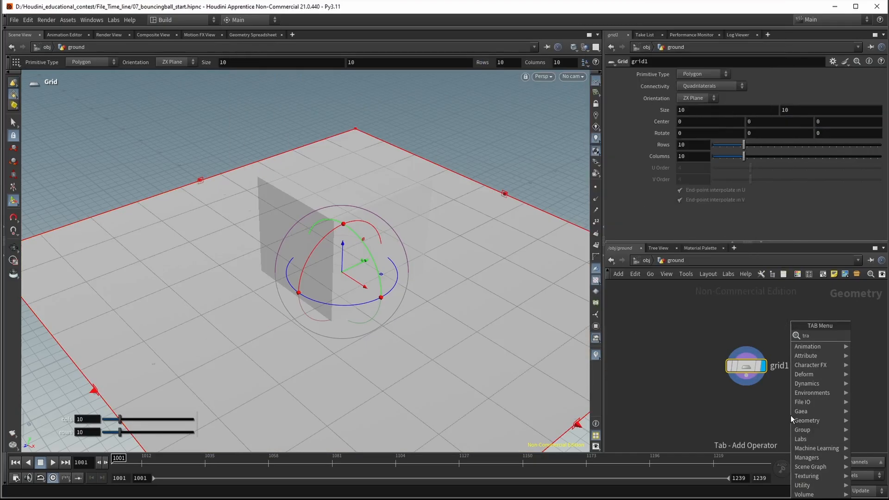
{"action": "key", "text": "Return"}
{"action": "key", "text": "Return"}
{"action": "left_click_drag", "start_coordinate": [790, 416], "coordinate": [746, 375]}
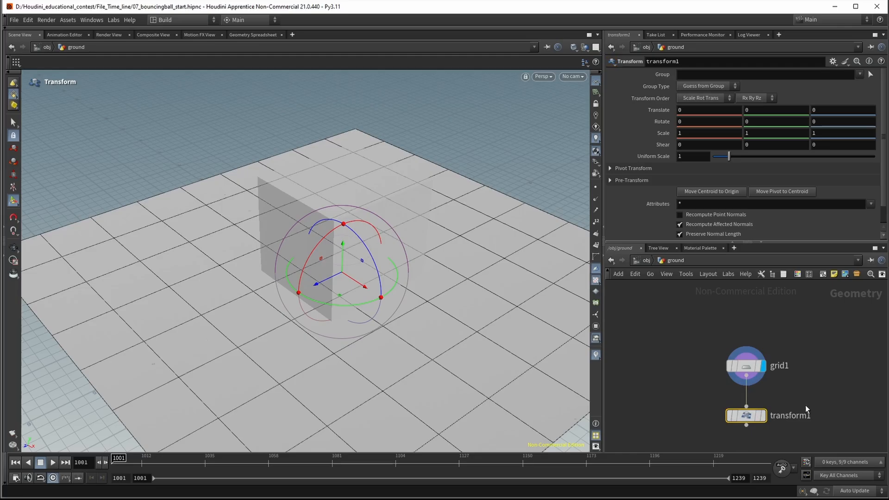
{"action": "left_click", "coordinate": [763, 416]}
Enlarge the ground grid by setting the Transform node's uniform scale to 4
{"action": "key", "text": "Escape"}
{"action": "scroll", "coordinate": [105, 196], "scroll_direction": "down", "scroll_amount": 6}
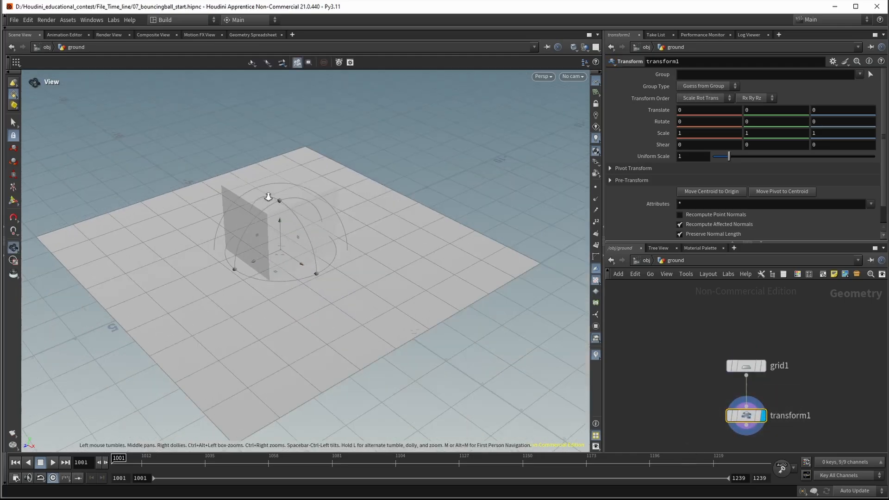
{"action": "key", "text": "Return"}
{"action": "left_click_drag", "start_coordinate": [337, 217], "coordinate": [341, 218], "text": "alt"}
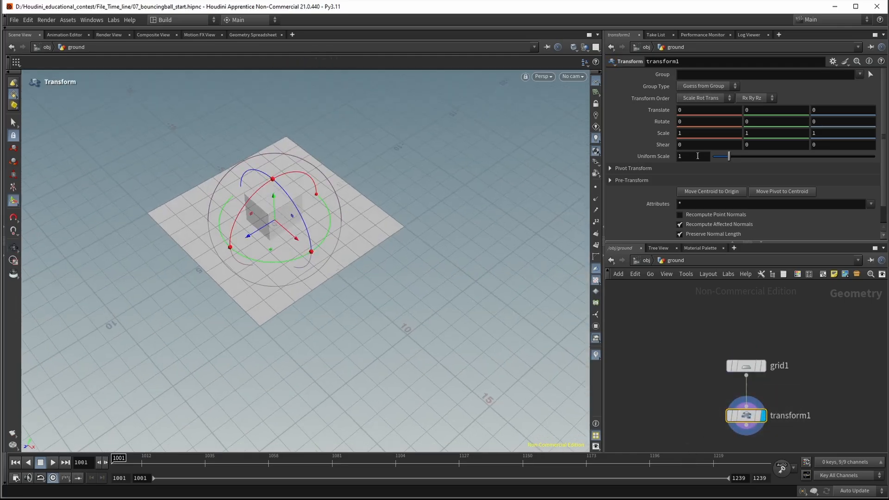
{"action": "left_click_drag", "start_coordinate": [698, 156], "coordinate": [674, 156]}
{"action": "type", "text": "4"}
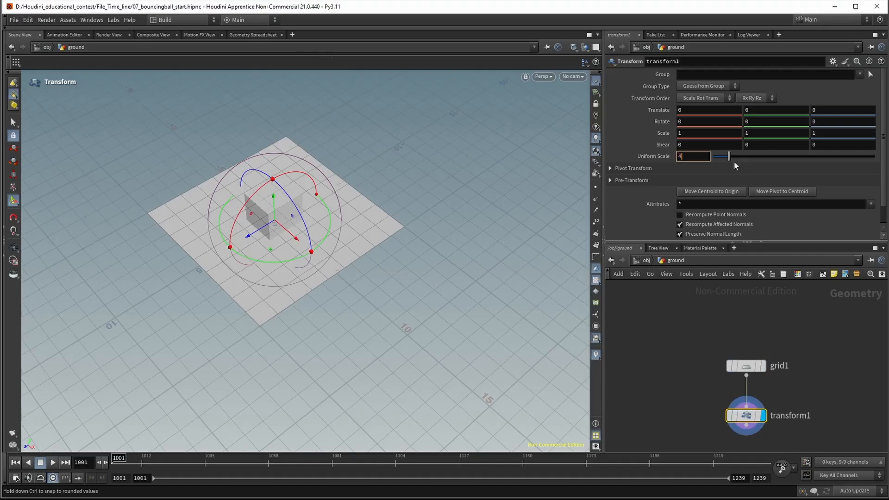
{"action": "key", "text": "Return"}
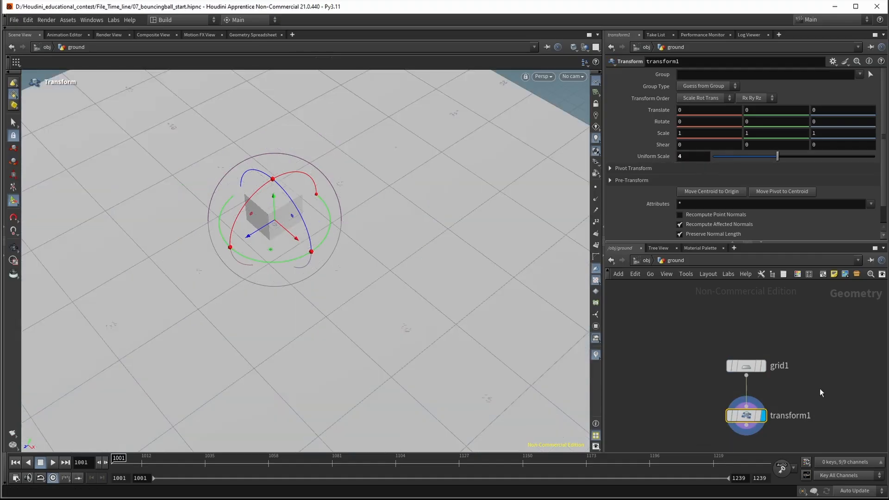
Add an Output node below the ground's transform1, wire it in, and make it the displayed node
{"action": "middle_click_drag", "start_coordinate": [835, 375], "coordinate": [799, 354]}
{"action": "key", "text": "Tab"}
{"action": "type", "text": "out"}
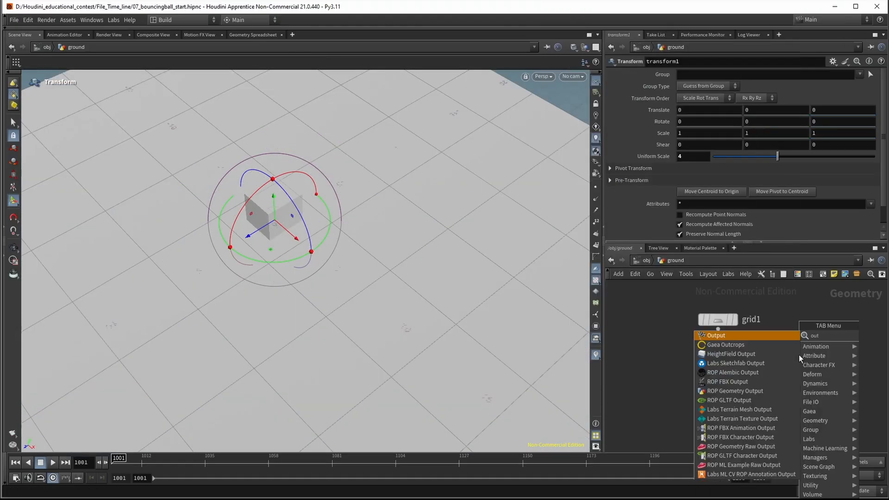
{"action": "key", "text": "Return"}
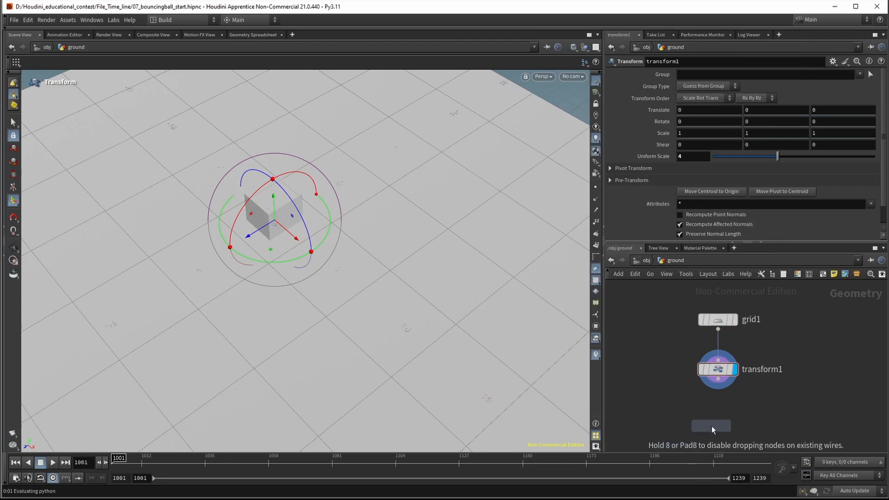
{"action": "left_click", "coordinate": [712, 425]}
{"action": "left_click_drag", "start_coordinate": [717, 381], "coordinate": [723, 427]}
{"action": "left_click", "coordinate": [735, 427]}
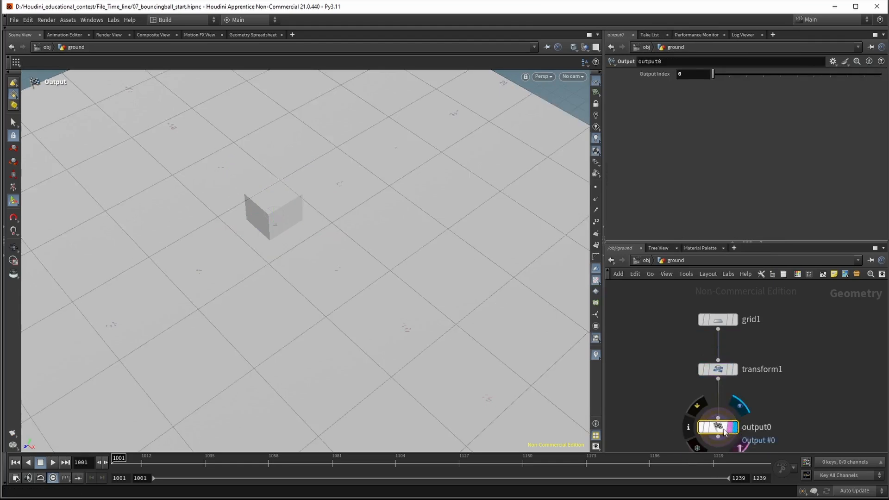
Return to the object level and move the ground node slightly farther from the box node
{"action": "left_click", "coordinate": [646, 260]}
{"action": "mouse_move", "coordinate": [781, 384]}
{"action": "left_mouse_down"}
{"action": "mouse_move", "coordinate": [791, 391]}
{"action": "mouse_move", "coordinate": [791, 384]}
{"action": "left_mouse_up"}
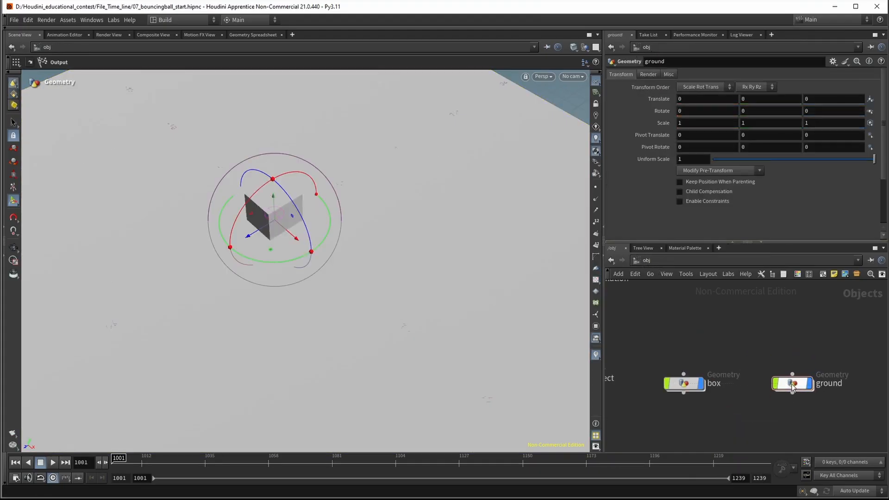
Enclose the box and ground nodes in a network box and extend it upward to leave room above them
{"action": "left_click_drag", "start_coordinate": [847, 337], "coordinate": [565, 422]}
{"action": "left_click", "coordinate": [824, 275]}
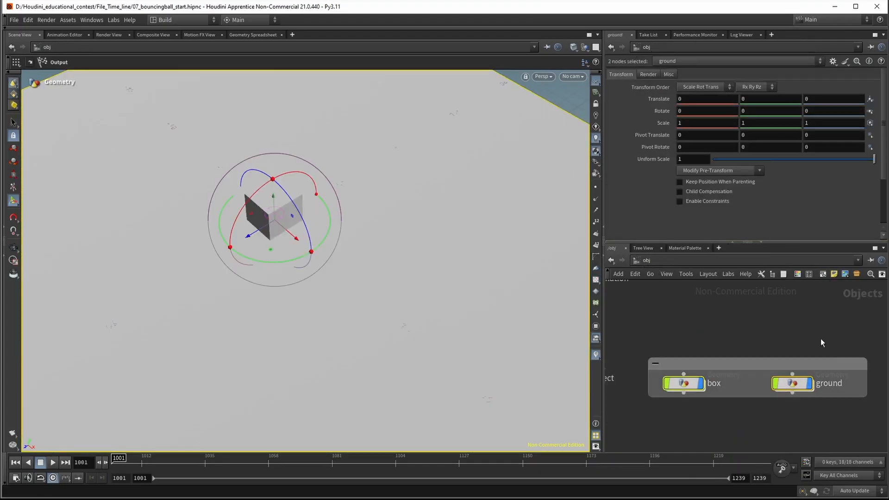
{"action": "left_click_drag", "start_coordinate": [722, 387], "coordinate": [734, 301]}
{"action": "left_click_drag", "start_coordinate": [751, 349], "coordinate": [779, 378]}
{"action": "left_click", "coordinate": [821, 293]}
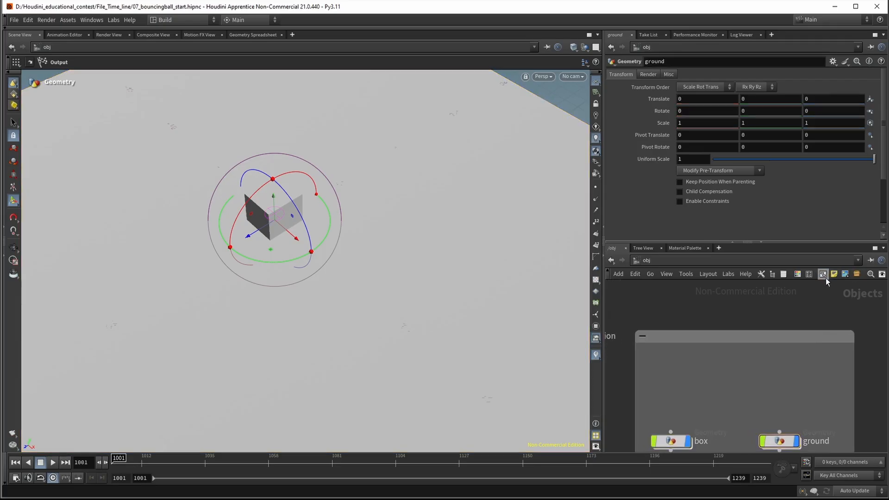
Add a sticky note inside the network box above the box and ground nodes, reading "ASSET SCENE OBJECT (STATIC)"
{"action": "left_click", "coordinate": [834, 276]}
{"action": "scroll", "coordinate": [790, 310], "scroll_direction": "down", "scroll_amount": 3}
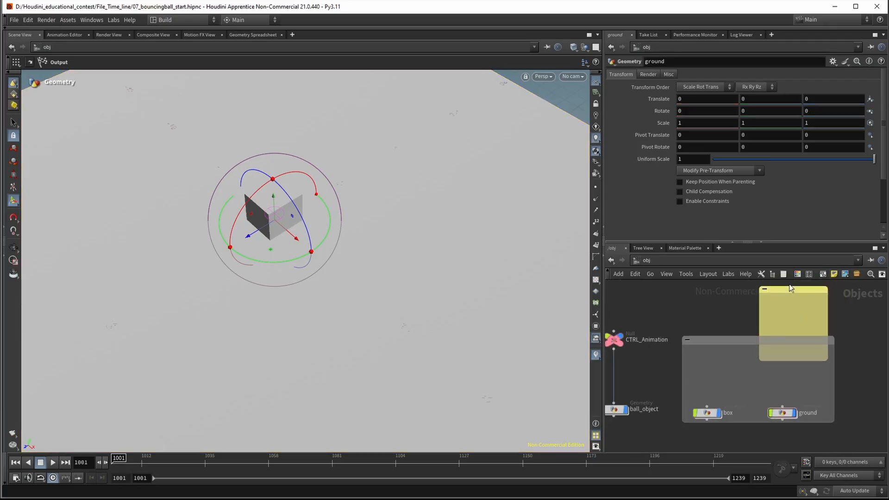
{"action": "left_click_drag", "start_coordinate": [792, 292], "coordinate": [713, 354]}
{"action": "left_click_drag", "start_coordinate": [754, 425], "coordinate": [823, 399]}
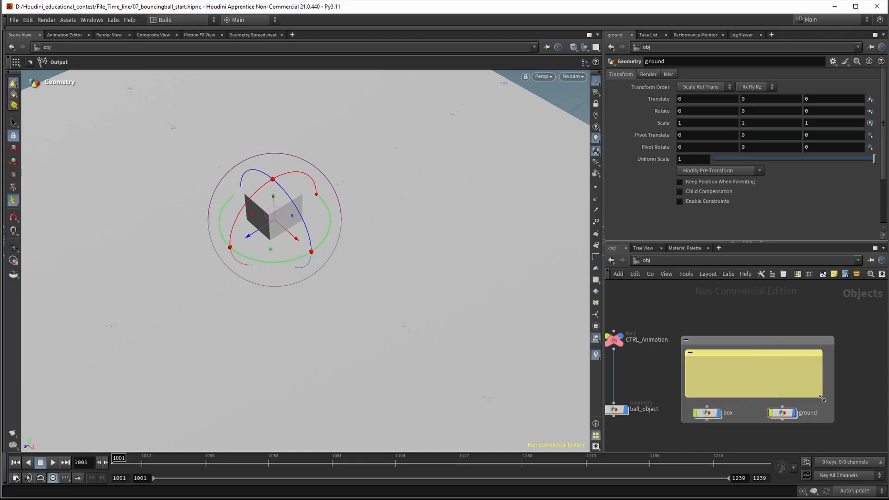
{"action": "left_click", "coordinate": [720, 370]}
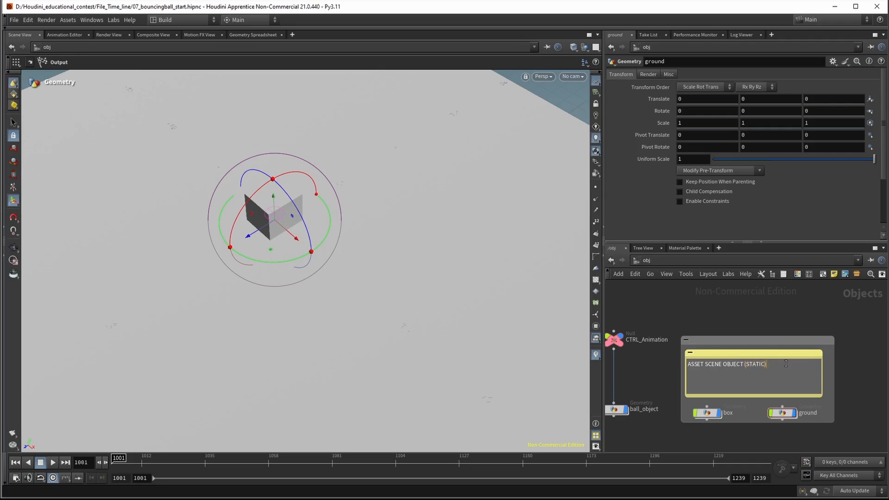
Close the node colour palette in the network editor and save the scene
{"action": "middle_click_drag", "start_coordinate": [696, 293], "coordinate": [787, 335]}
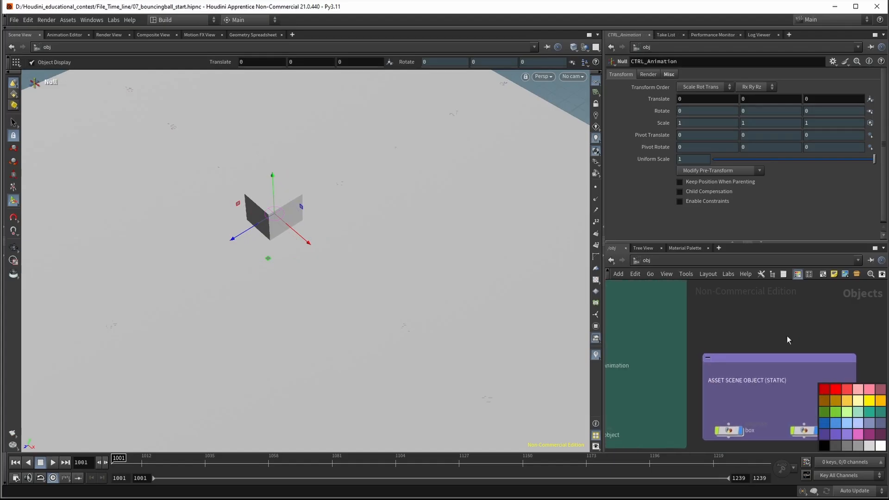
{"action": "middle_click_drag", "start_coordinate": [699, 310], "coordinate": [753, 311]}
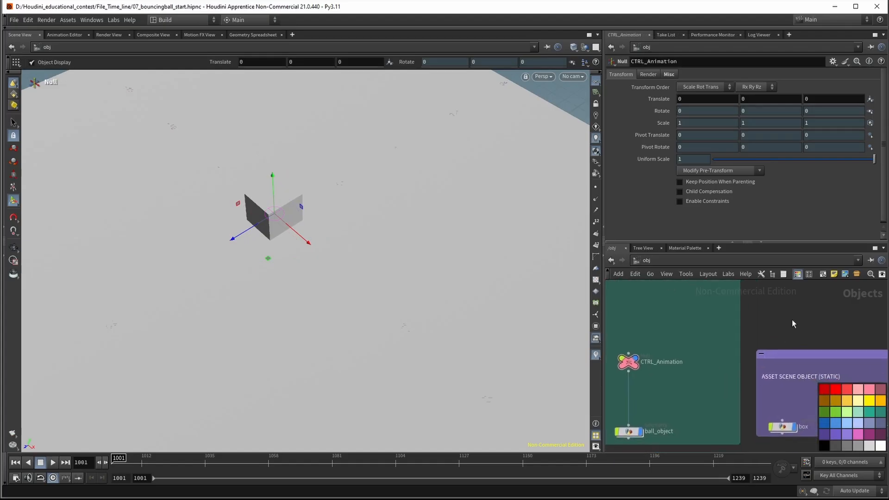
{"action": "key", "text": "c"}
{"action": "key", "text": "ctrl+s"}
Move the CTRL_Animation node up inside its network box, just below the "ANIMATION OBJECT" note
{"action": "middle_click_drag", "start_coordinate": [747, 328], "coordinate": [782, 354]}
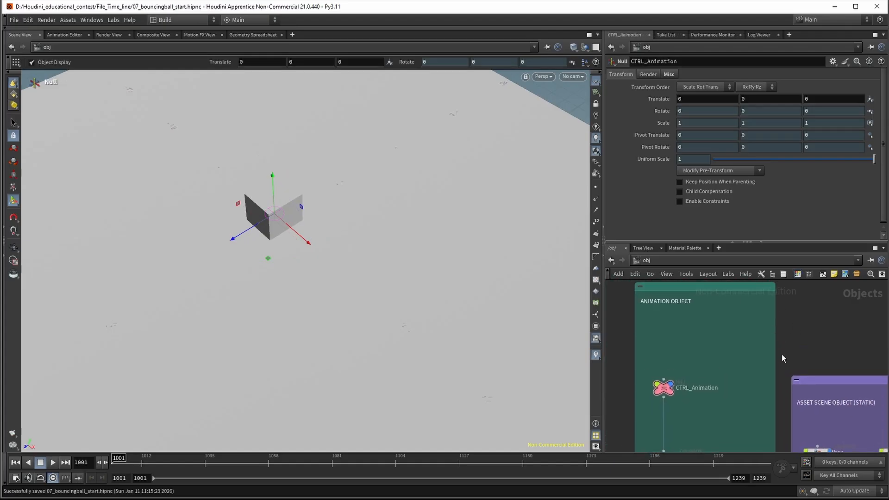
{"action": "middle_click_drag", "start_coordinate": [684, 369], "coordinate": [701, 370]}
{"action": "left_click_drag", "start_coordinate": [720, 356], "coordinate": [657, 408]}
{"action": "left_click_drag", "start_coordinate": [685, 391], "coordinate": [685, 332]}
{"action": "middle_click_drag", "start_coordinate": [721, 379], "coordinate": [714, 359]}
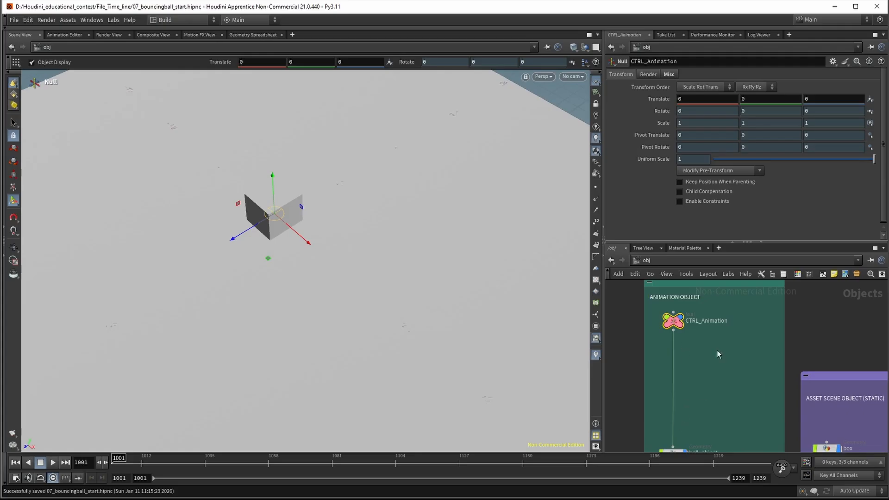
{"action": "mouse_move", "coordinate": [747, 319]}
{"action": "left_mouse_down"}
{"action": "mouse_move", "coordinate": [686, 341]}
{"action": "mouse_move", "coordinate": [755, 313]}
{"action": "left_mouse_up"}
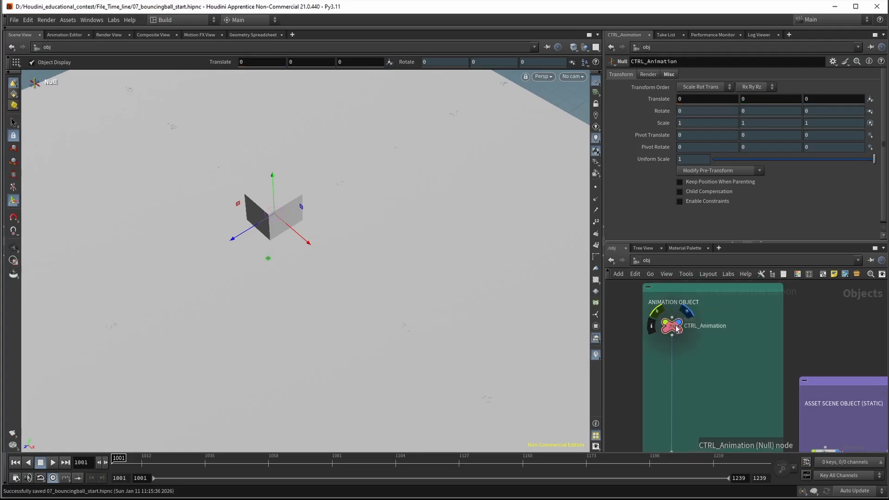
{"action": "left_click_drag", "start_coordinate": [677, 328], "coordinate": [676, 343]}
{"action": "left_click_drag", "start_coordinate": [672, 341], "coordinate": [673, 342]}
{"action": "left_click_drag", "start_coordinate": [674, 341], "coordinate": [675, 341]}
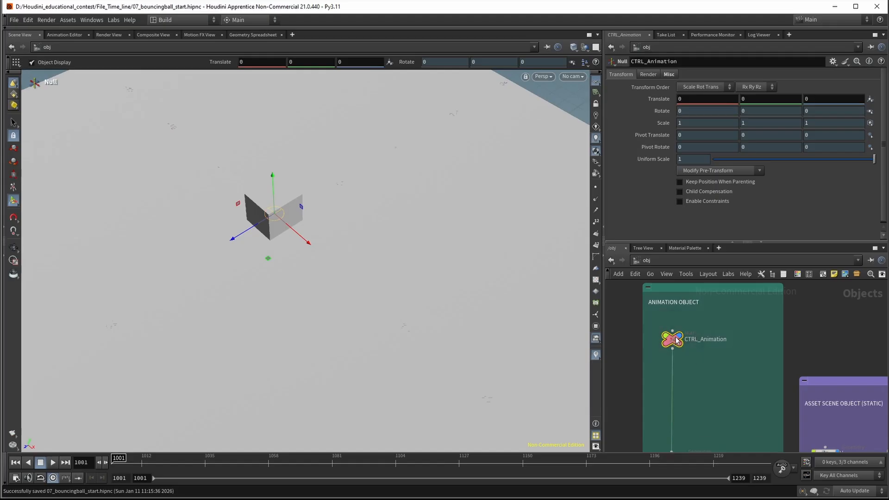
Raise the CTRL_Animation null to about 1.97 in Y so the ball rests on top of the box
{"action": "right_click_drag", "start_coordinate": [284, 206], "coordinate": [393, 199], "text": "alt"}
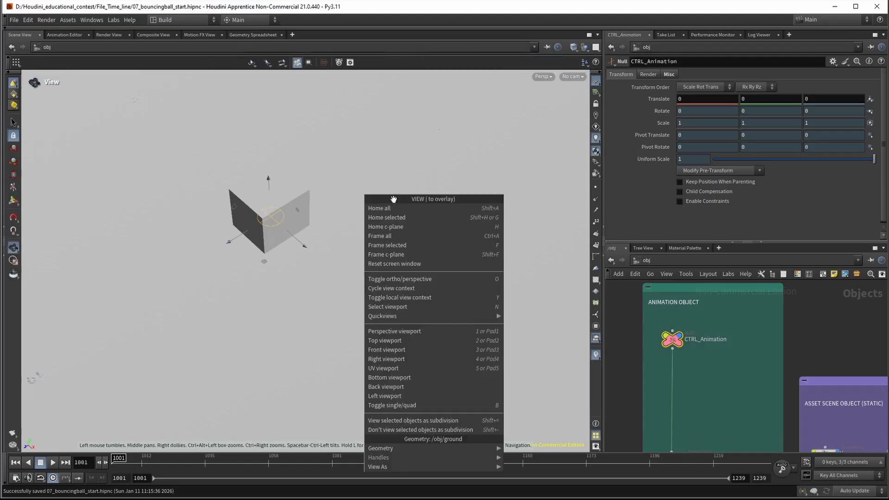
{"action": "left_click", "coordinate": [298, 198]}
{"action": "scroll", "coordinate": [278, 197], "scroll_direction": "up", "scroll_amount": 8}
{"action": "left_click_drag", "start_coordinate": [340, 206], "coordinate": [363, 163]}
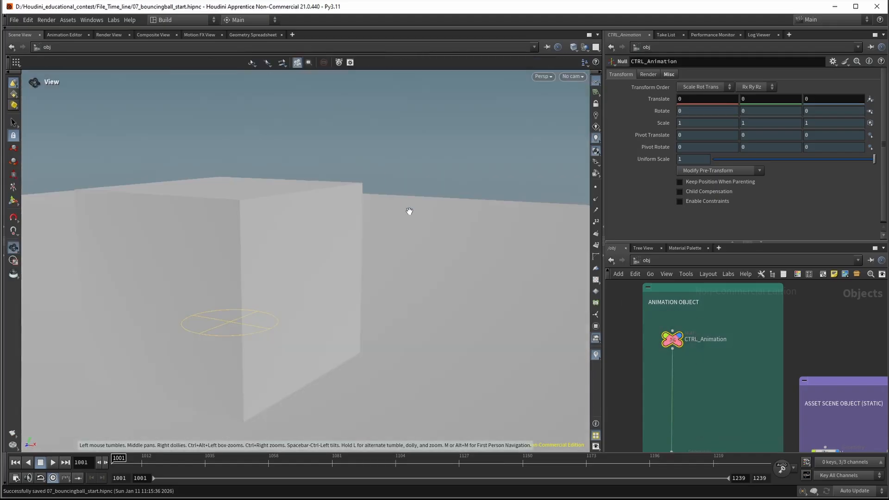
{"action": "scroll", "coordinate": [373, 226], "scroll_direction": "down", "scroll_amount": 3}
{"action": "mouse_move", "coordinate": [345, 246]}
{"action": "left_mouse_down"}
{"action": "mouse_move", "coordinate": [297, 227]}
{"action": "mouse_move", "coordinate": [303, 129]}
{"action": "mouse_move", "coordinate": [307, 160]}
{"action": "left_mouse_up"}
{"action": "key", "text": "Return"}
{"action": "key", "text": "w"}
{"action": "key", "text": "w"}
{"action": "key", "text": "Escape"}
{"action": "scroll", "coordinate": [296, 176], "scroll_direction": "up", "scroll_amount": 5}
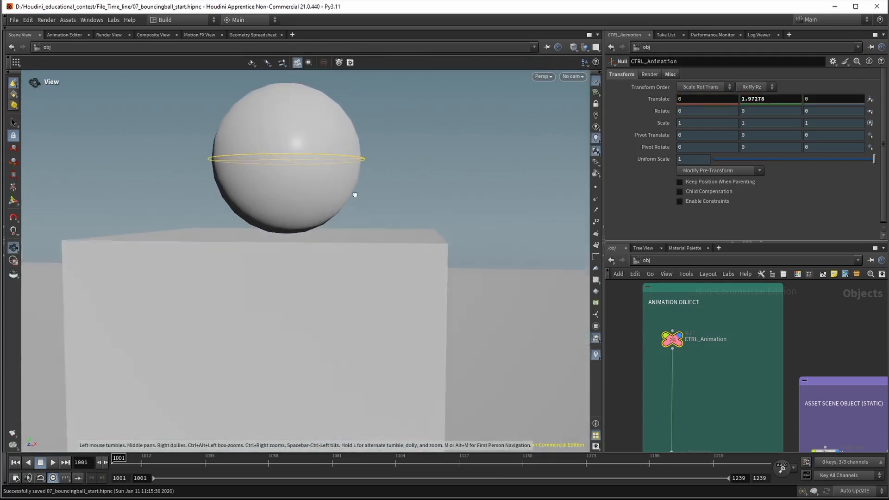
Shift CTRL_Animation along X to about 0.81 so the ball sits near the box's edge
{"action": "left_click_drag", "start_coordinate": [349, 192], "coordinate": [388, 191]}
{"action": "key", "text": "Return"}
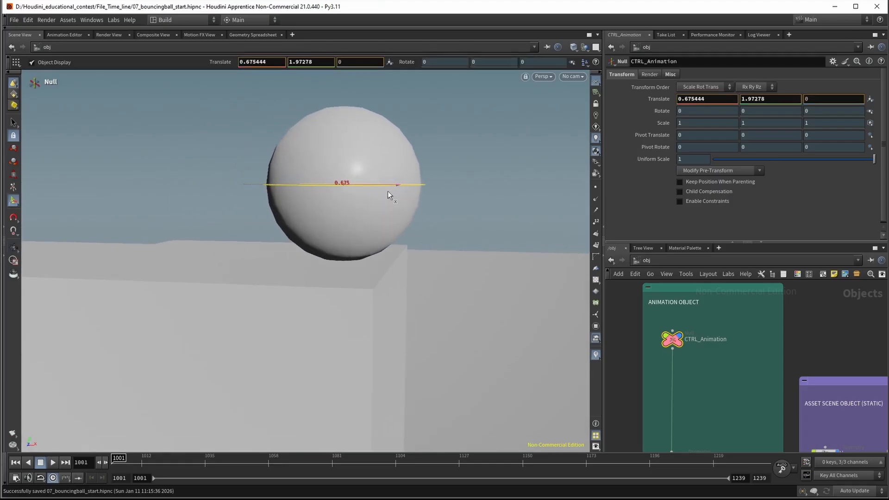
{"action": "left_click_drag", "start_coordinate": [435, 274], "coordinate": [254, 245], "text": "alt"}
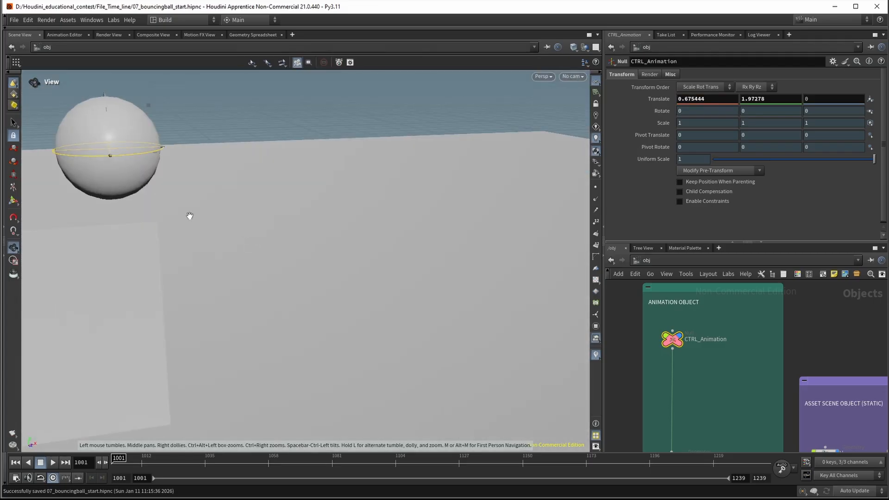
{"action": "left_click_drag", "start_coordinate": [189, 216], "coordinate": [250, 178]}
{"action": "key", "text": "t"}
{"action": "left_click_drag", "start_coordinate": [318, 141], "coordinate": [340, 168]}
{"action": "key", "text": "ctrl+z"}
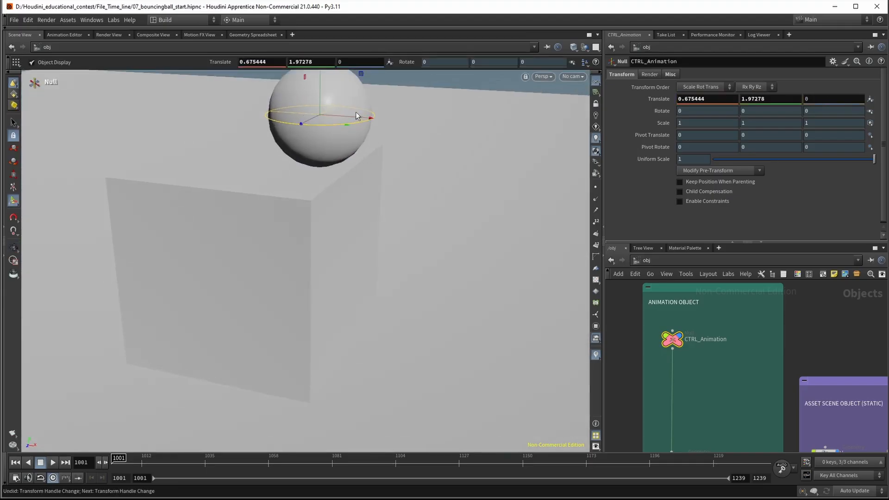
{"action": "left_click_drag", "start_coordinate": [357, 116], "coordinate": [372, 119]}
{"action": "key", "text": "Escape"}
{"action": "left_click_drag", "start_coordinate": [363, 184], "coordinate": [384, 162]}
{"action": "middle_click_drag", "start_coordinate": [422, 183], "coordinate": [289, 202], "text": "alt"}
{"action": "right_click_drag", "start_coordinate": [402, 183], "coordinate": [307, 198], "text": "alt"}
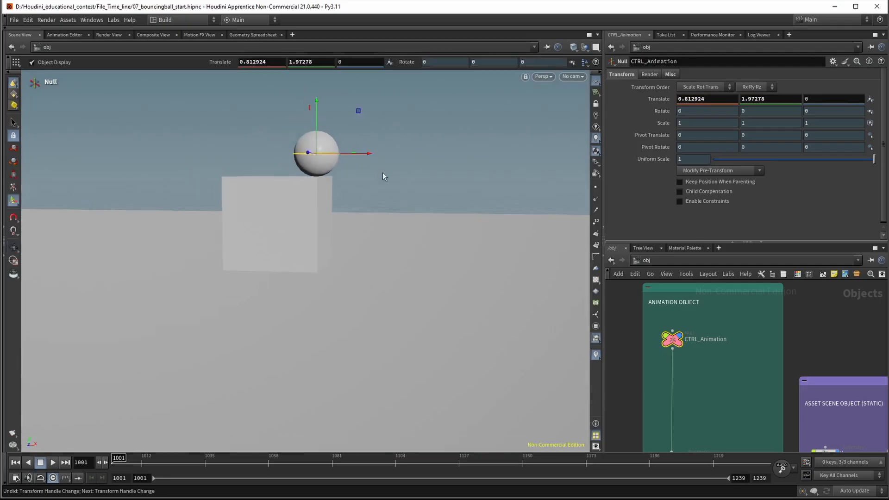
Switch the viewport to the Front view and frame the ball with open space ahead of the box
{"action": "key", "text": "space+3"}
{"action": "key", "text": "Escape"}
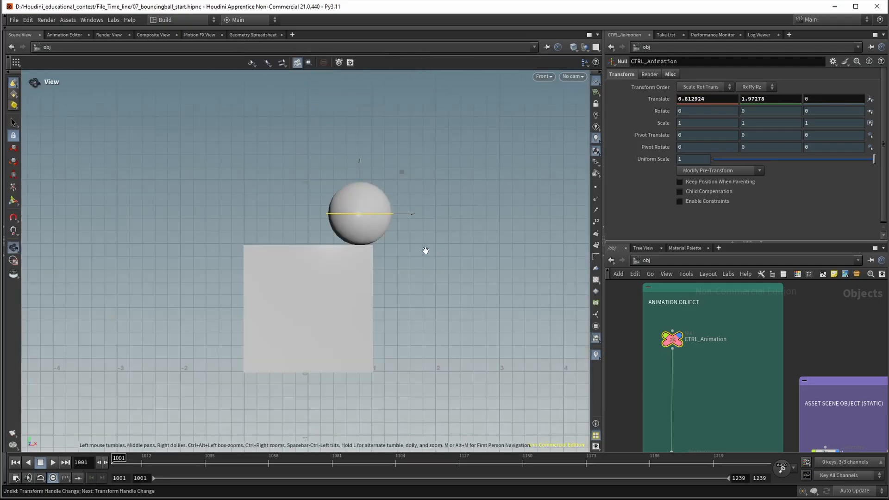
{"action": "middle_click_drag", "start_coordinate": [477, 256], "coordinate": [422, 256]}
{"action": "key", "text": "ctrl+z"}
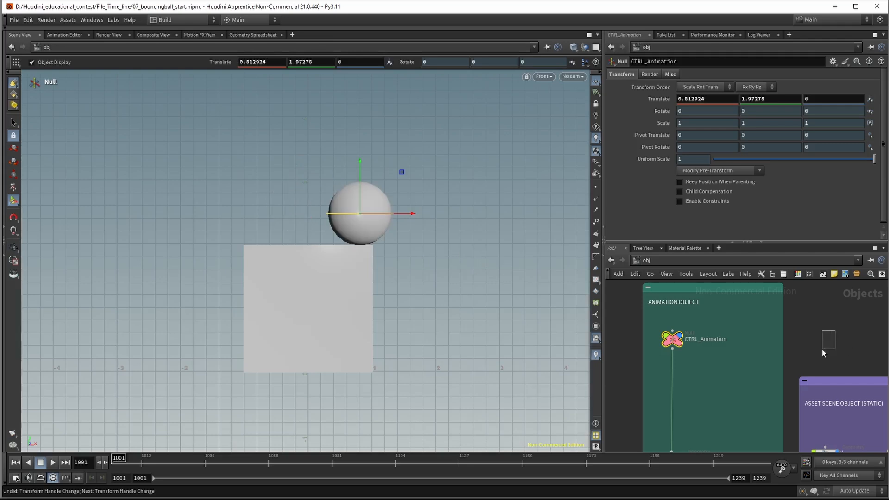
{"action": "key", "text": "Escape"}
{"action": "right_click_drag", "start_coordinate": [498, 240], "coordinate": [451, 249]}
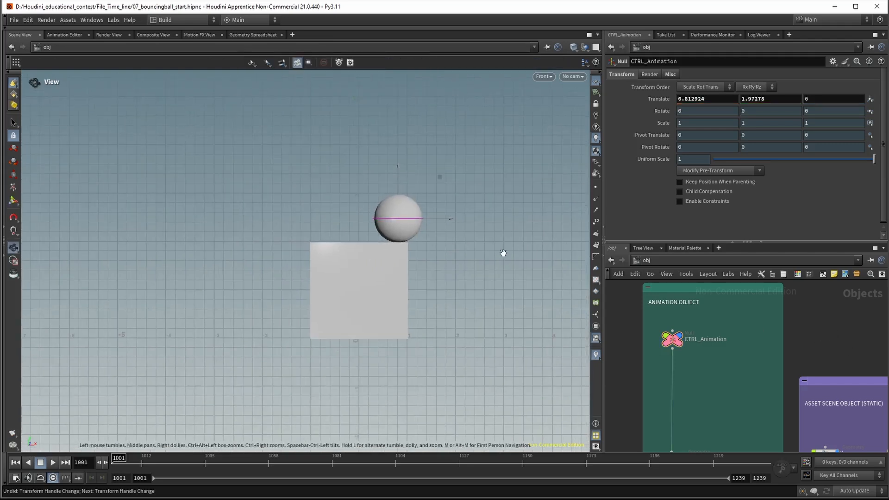
{"action": "middle_click_drag", "start_coordinate": [516, 252], "coordinate": [231, 266]}
{"action": "key", "text": "Return"}
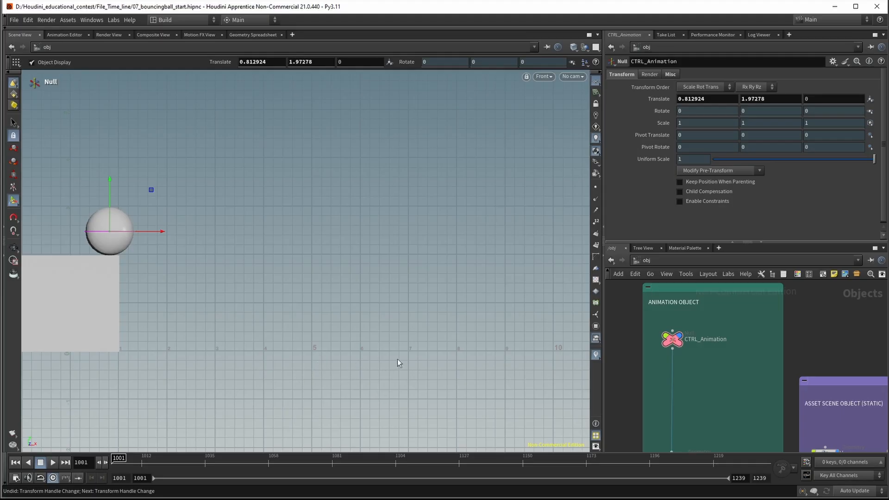
{"action": "right_click_drag", "start_coordinate": [206, 241], "coordinate": [271, 250], "text": "alt"}
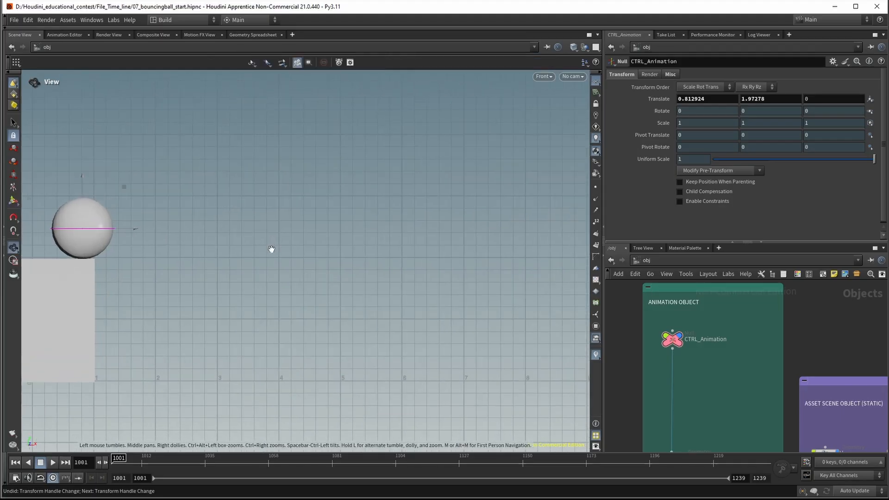
{"action": "middle_click_drag", "start_coordinate": [272, 250], "coordinate": [241, 221], "text": "alt"}
{"action": "middle_click_drag", "start_coordinate": [191, 238], "coordinate": [227, 254], "text": "alt"}
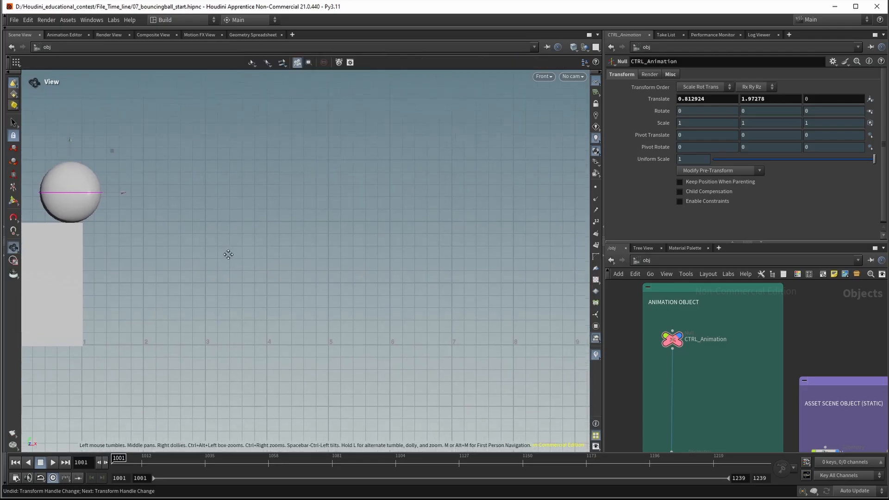
Select CTRL_Animation and keyframe its Translate channels at frame 1001
{"action": "left_click", "coordinate": [677, 338]}
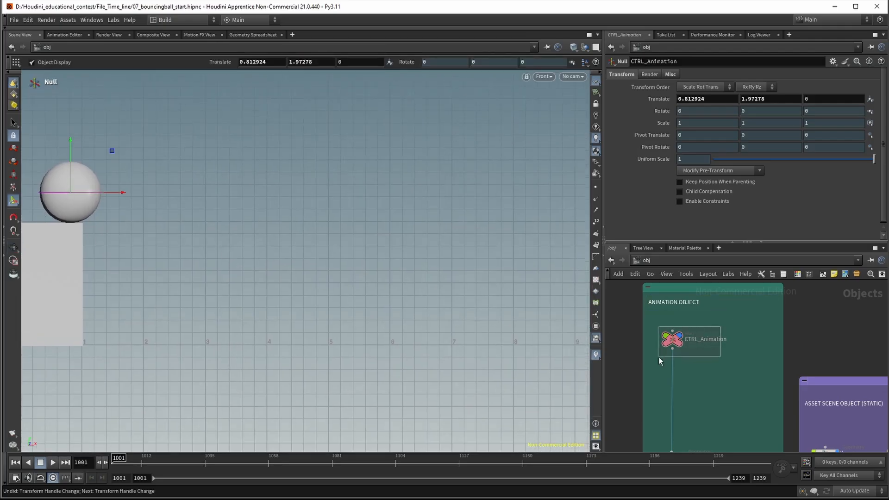
{"action": "left_click", "coordinate": [663, 99], "text": "alt"}
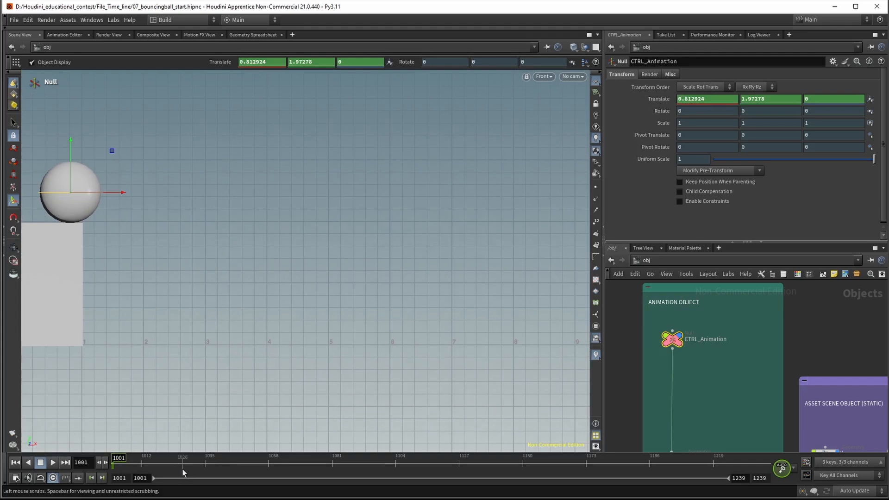
{"action": "left_click_drag", "start_coordinate": [145, 465], "coordinate": [166, 466]}
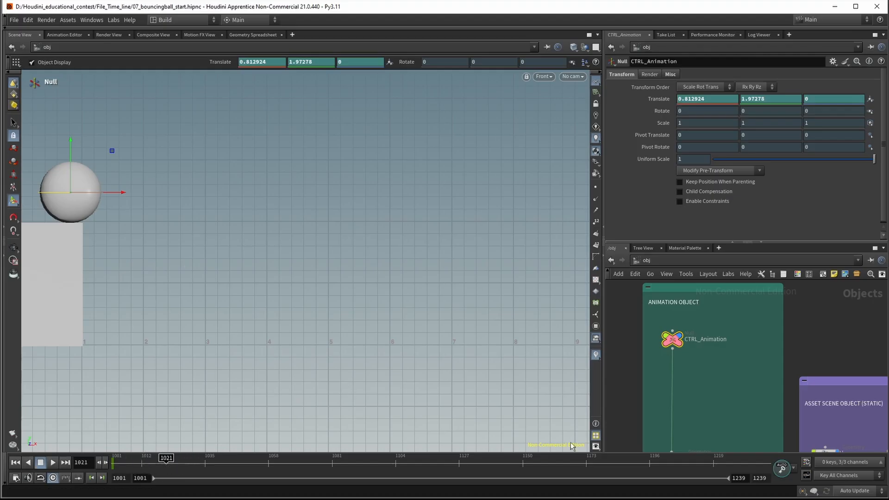
Examine the FPS setting in the Global Animation Options and close the dialog
{"action": "left_click", "coordinate": [15, 476]}
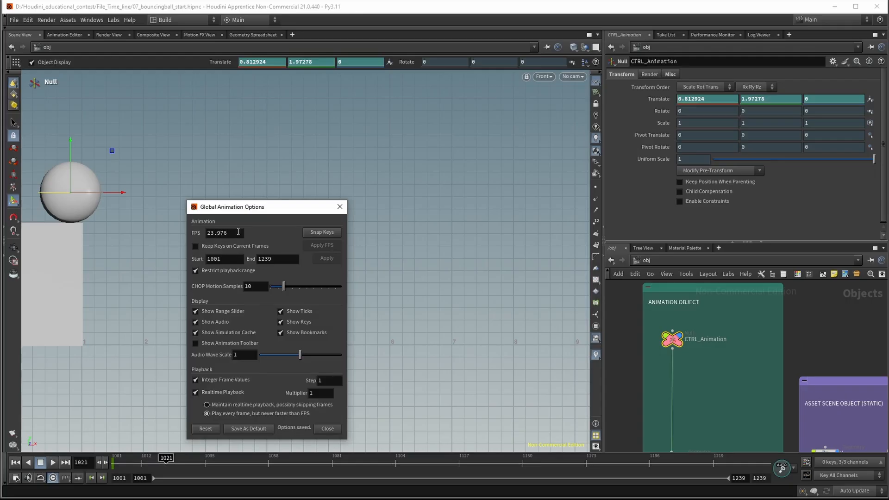
{"action": "left_click_drag", "start_coordinate": [286, 212], "coordinate": [296, 198]}
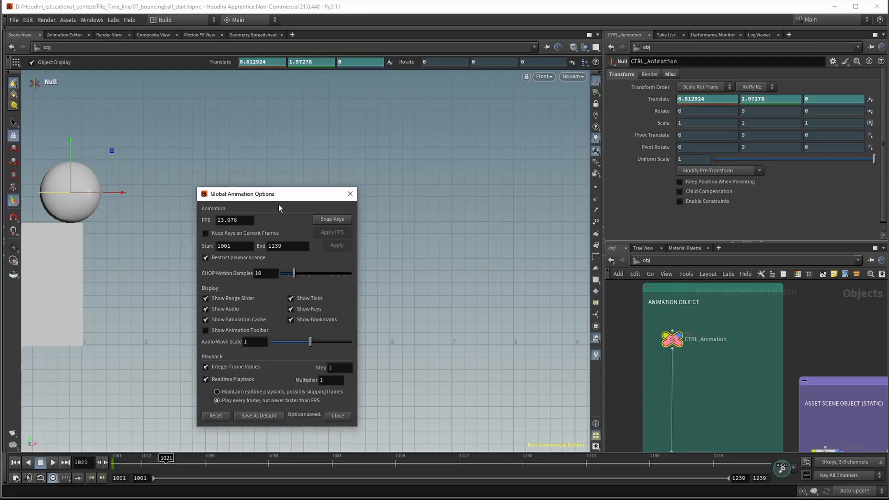
{"action": "left_click", "coordinate": [344, 196]}
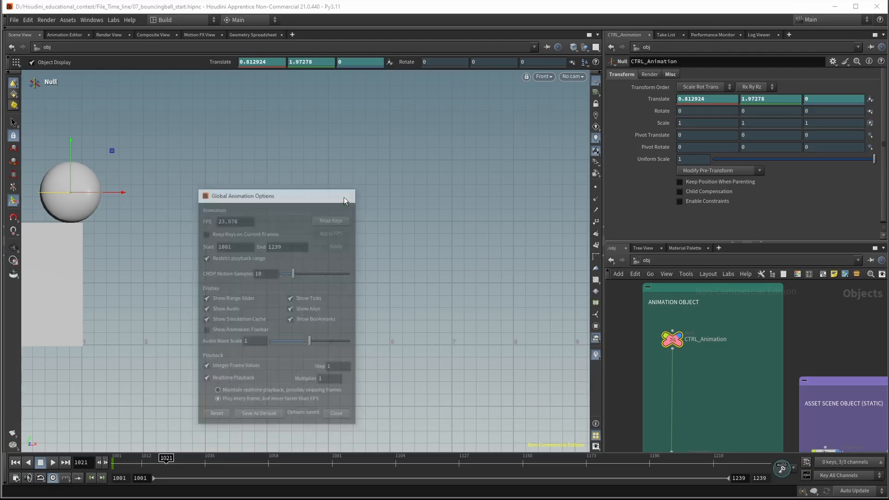
At frame 1012, move the ball down to the ground at about X 2.54, Y 0, and check the auto-key option
{"action": "mouse_move", "coordinate": [166, 463]}
{"action": "left_mouse_down"}
{"action": "mouse_move", "coordinate": [208, 463]}
{"action": "mouse_move", "coordinate": [144, 470]}
{"action": "left_mouse_up"}
{"action": "left_click", "coordinate": [161, 467]}
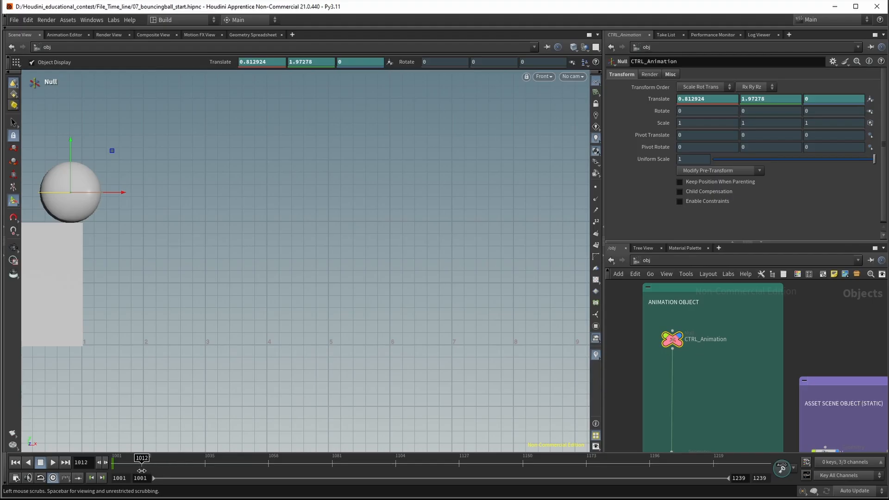
{"action": "left_click_drag", "start_coordinate": [105, 192], "coordinate": [177, 314]}
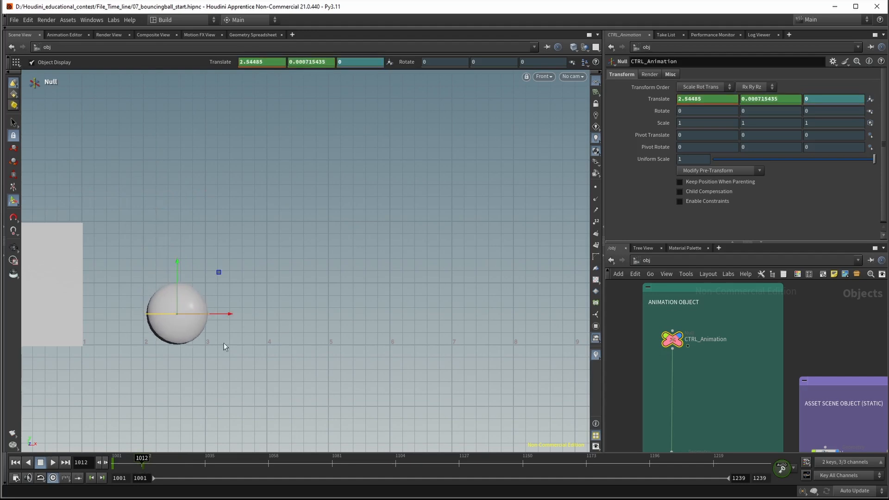
{"action": "left_click", "coordinate": [794, 467]}
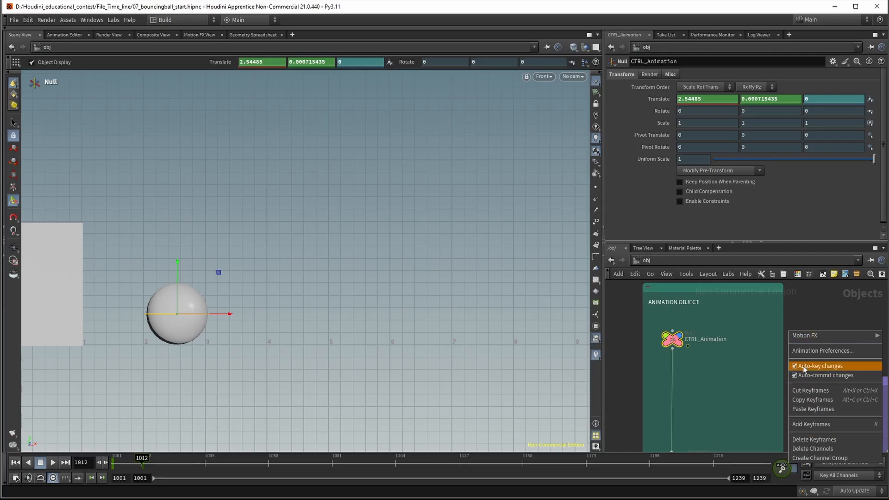
{"action": "left_click", "coordinate": [816, 303]}
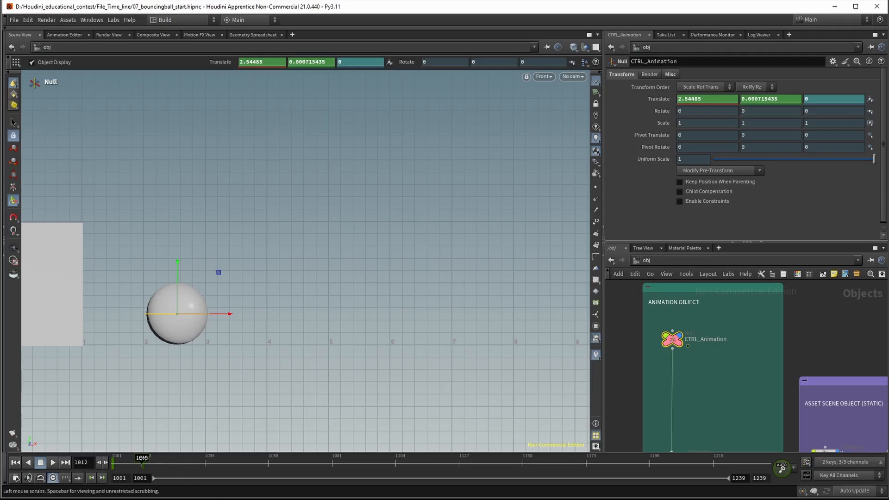
Shift the ball's landing position at frame 1012 to about X 2.77 and advance to frame 1024
{"action": "mouse_move", "coordinate": [143, 463]}
{"action": "left_mouse_down"}
{"action": "mouse_move", "coordinate": [92, 463]}
{"action": "mouse_move", "coordinate": [145, 471]}
{"action": "left_mouse_up"}
{"action": "left_click_drag", "start_coordinate": [192, 313], "coordinate": [206, 316]}
{"action": "left_click_drag", "start_coordinate": [139, 463], "coordinate": [176, 472]}
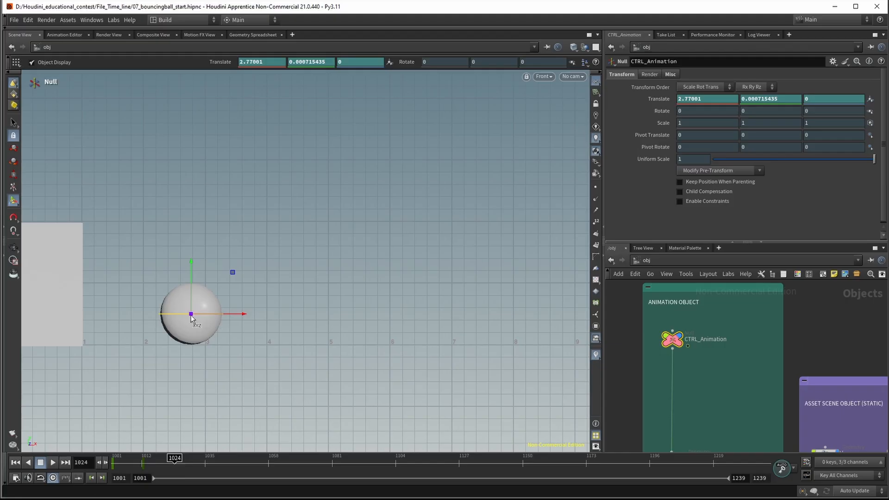
Raise the ball to about X 4.47, Y 1.64 at frame 1024, and land it at about X 6, Y -0.01 at frame 1036
{"action": "left_click_drag", "start_coordinate": [189, 313], "coordinate": [296, 213]}
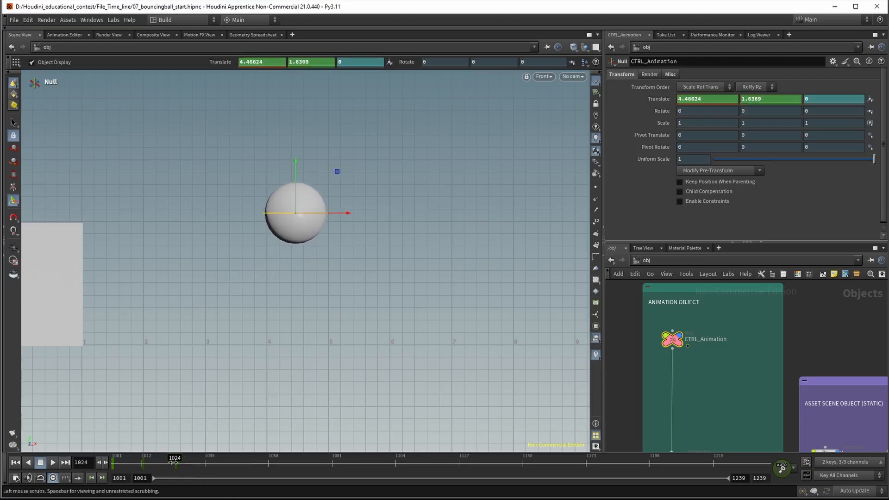
{"action": "left_click_drag", "start_coordinate": [173, 462], "coordinate": [208, 471]}
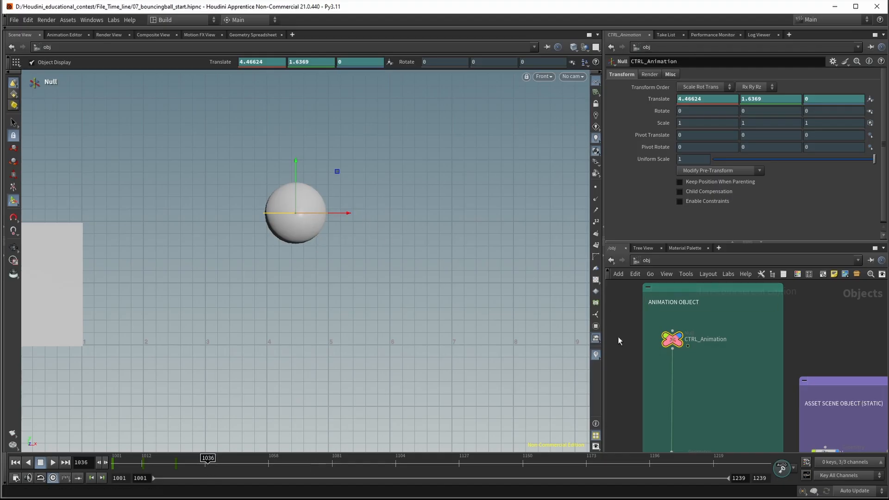
{"action": "left_click", "coordinate": [663, 98], "text": "alt"}
{"action": "left_click_drag", "start_coordinate": [293, 217], "coordinate": [390, 315]}
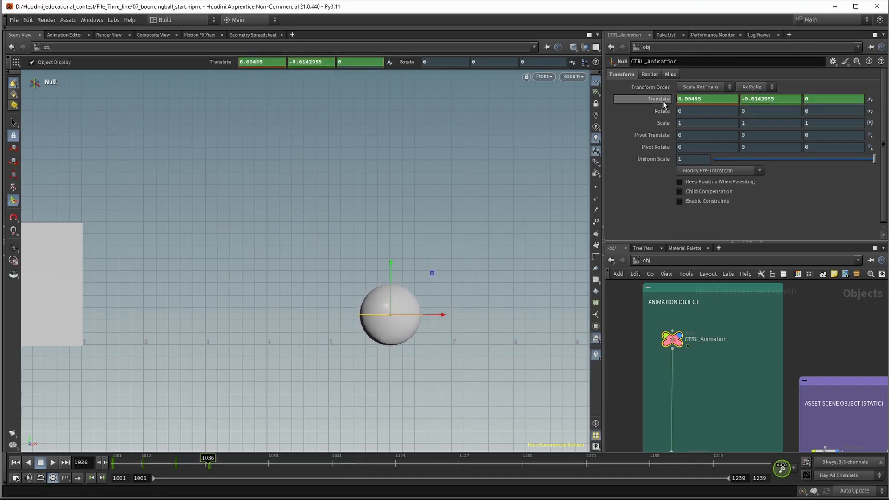
Show the ball's motion path with the Pose tool and keyframe its Translate channels at the same position on frame 1046
{"action": "left_click", "coordinate": [13, 188]}
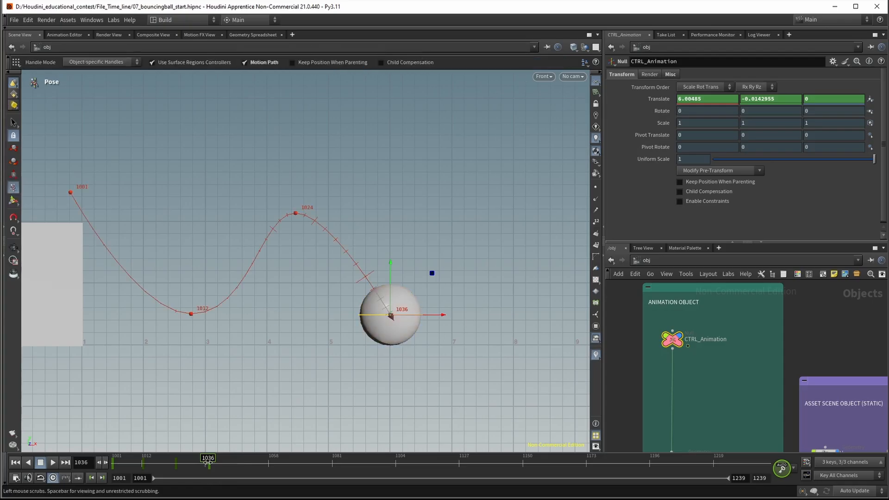
{"action": "left_click_drag", "start_coordinate": [209, 469], "coordinate": [238, 473]}
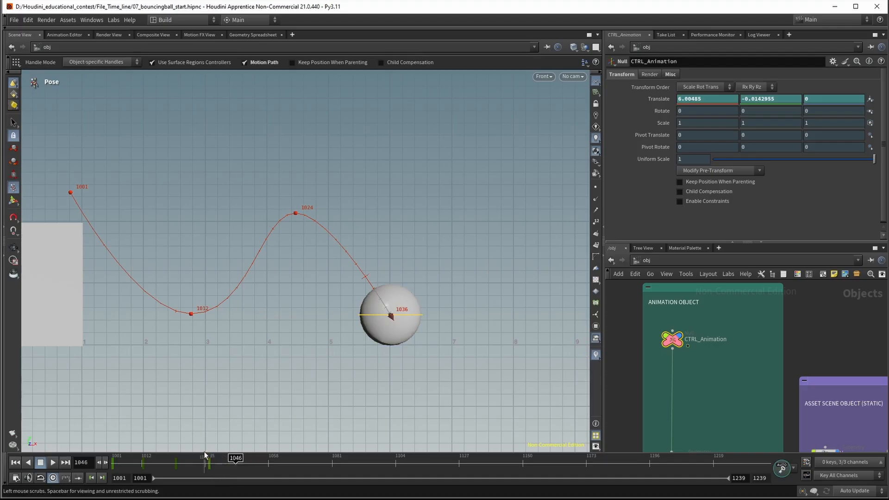
{"action": "right_click_drag", "start_coordinate": [516, 237], "coordinate": [483, 231], "text": "alt"}
{"action": "middle_click_drag", "start_coordinate": [484, 231], "coordinate": [361, 237], "text": "alt"}
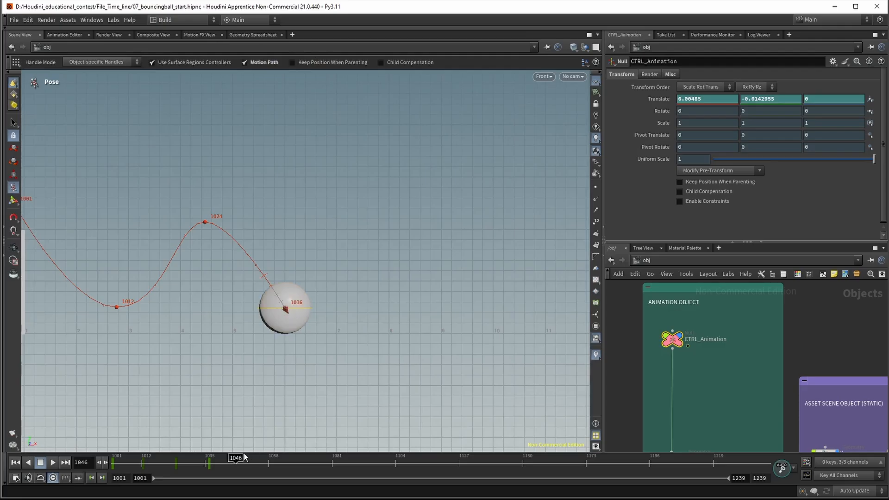
{"action": "left_click", "coordinate": [669, 100], "text": "alt"}
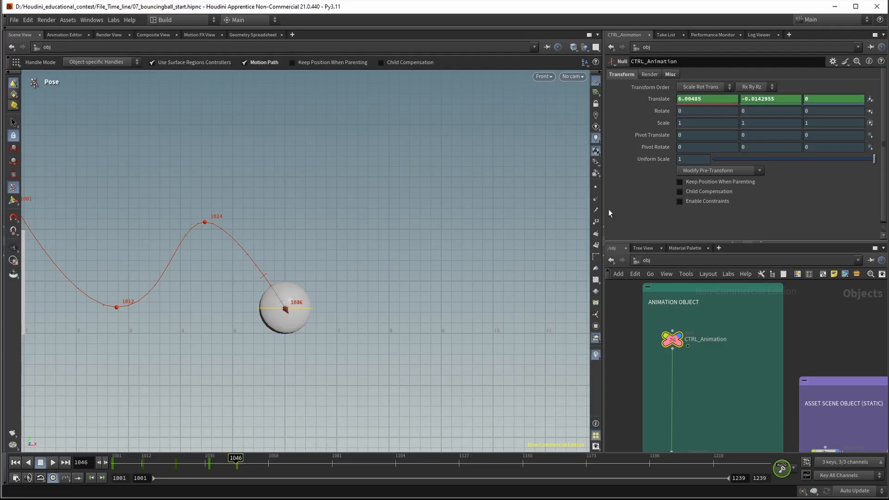
Raise the ball to about X 7.49, Y 1.36 at frame 1058, and land it at about X 8.92, Y 0.01 at frame 1070
{"action": "left_click_drag", "start_coordinate": [237, 463], "coordinate": [268, 469]}
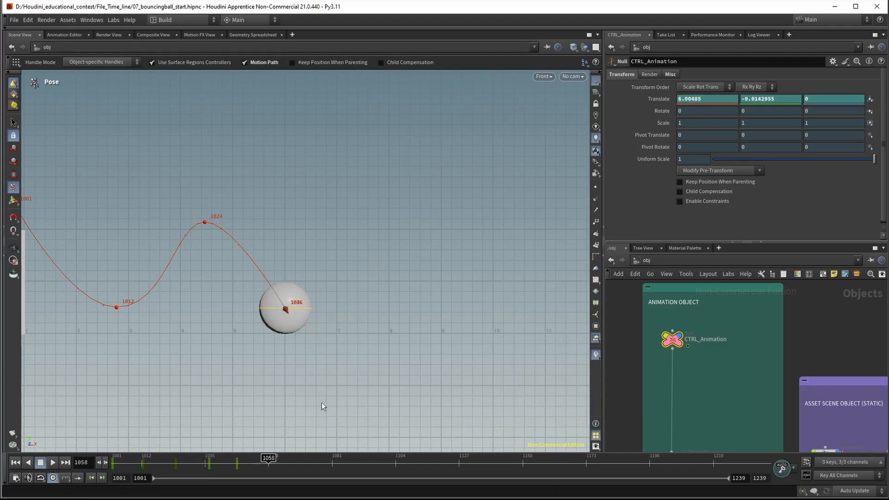
{"action": "left_click", "coordinate": [13, 200]}
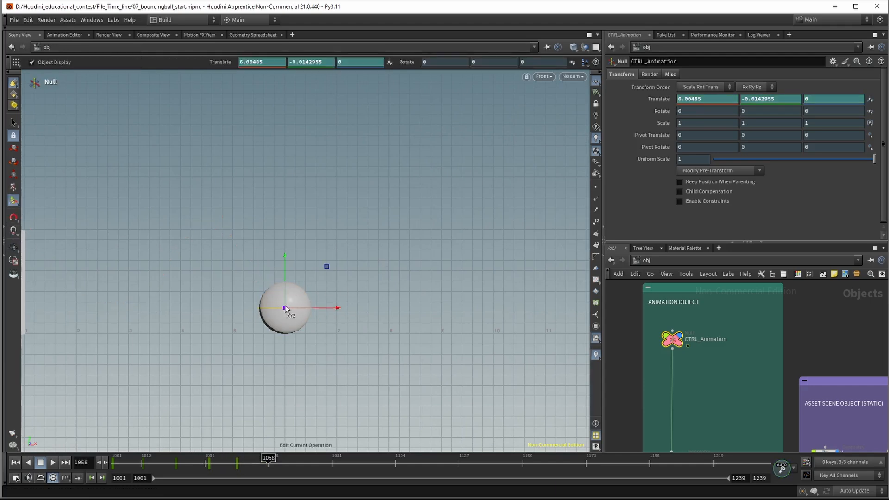
{"action": "left_click_drag", "start_coordinate": [285, 309], "coordinate": [362, 237]}
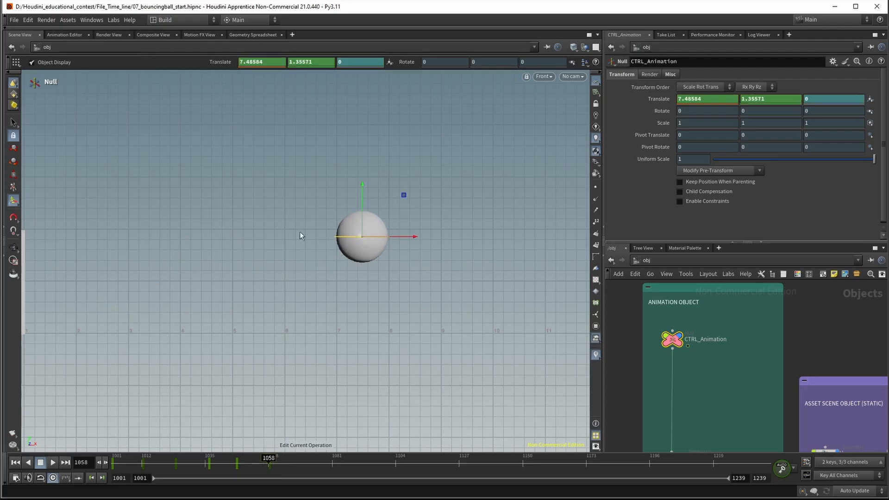
{"action": "left_click", "coordinate": [13, 188]}
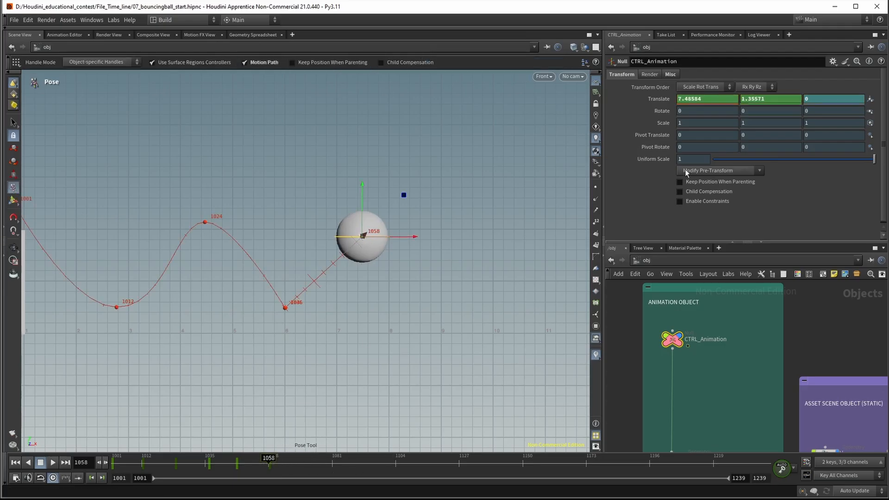
{"action": "key", "text": "k"}
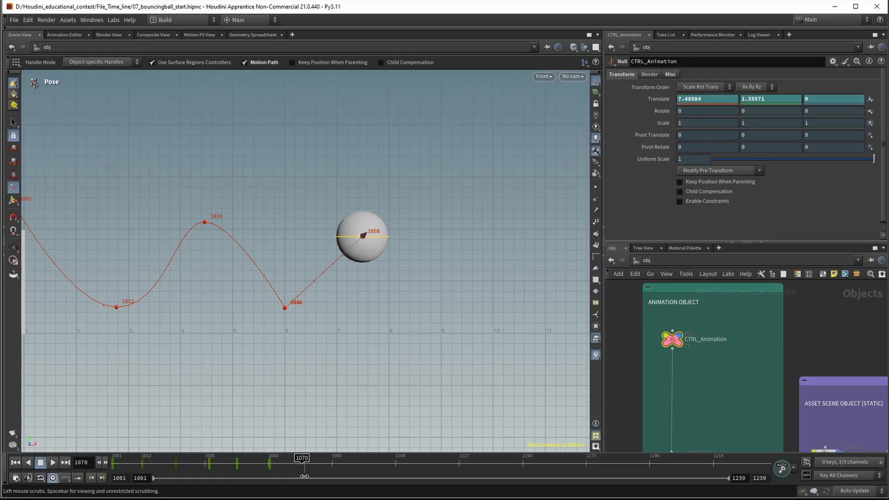
{"action": "left_click_drag", "start_coordinate": [363, 237], "coordinate": [435, 308]}
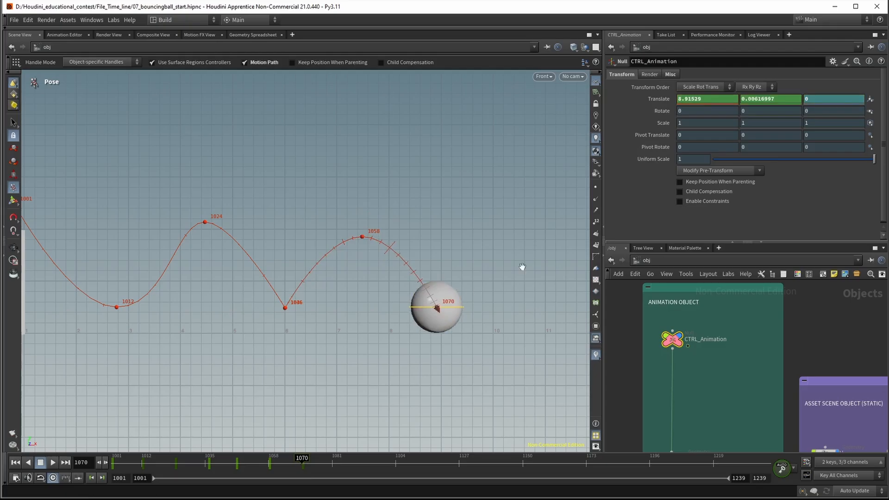
At frame 1082, raise the ball to a lower bounce peak at about X 10.90, Y 0.93
{"action": "middle_click_drag", "start_coordinate": [524, 265], "coordinate": [359, 258], "text": "alt"}
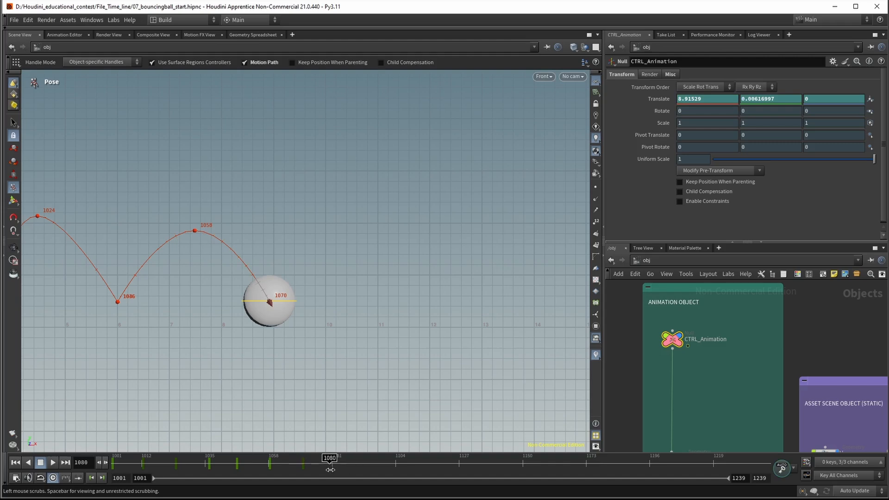
{"action": "mouse_move", "coordinate": [330, 470]}
{"action": "left_mouse_down"}
{"action": "mouse_move", "coordinate": [300, 469]}
{"action": "mouse_move", "coordinate": [325, 470]}
{"action": "left_mouse_up"}
{"action": "left_click_drag", "start_coordinate": [270, 302], "coordinate": [373, 207]}
{"action": "key", "text": "Escape"}
{"action": "middle_click_drag", "start_coordinate": [427, 303], "coordinate": [349, 249]}
{"action": "left_click_drag", "start_coordinate": [316, 204], "coordinate": [316, 256]}
{"action": "key", "text": "space"}
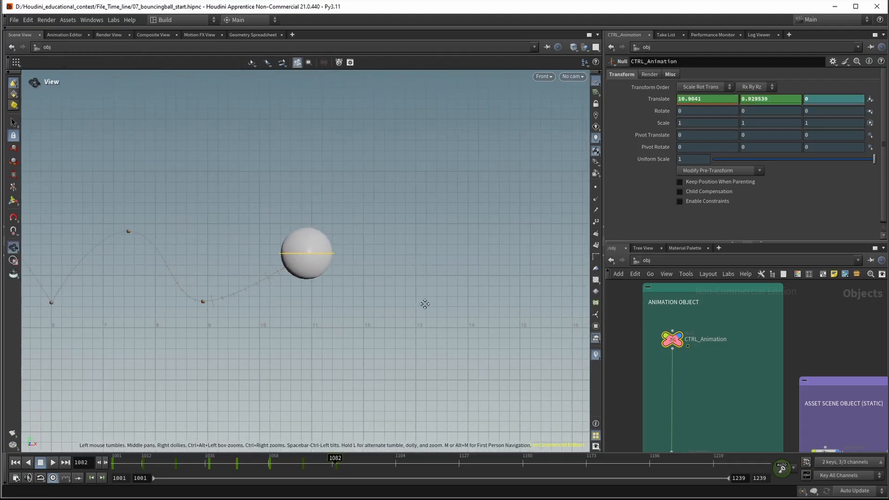
{"action": "middle_click_drag", "start_coordinate": [423, 304], "coordinate": [358, 283]}
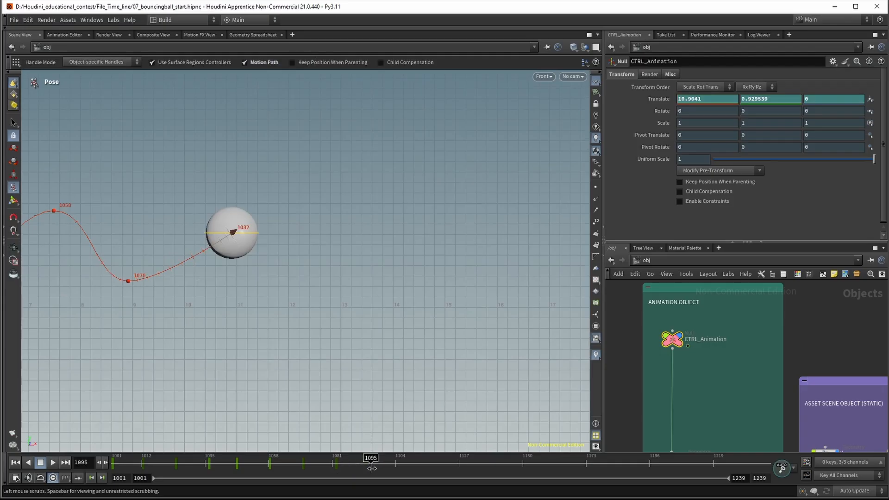
Land the ball at about X 12.31, Y -0.03 at frame 1094, and raise it to about X 14.18, Y 0.49 at frame 1106
{"action": "left_click_drag", "start_coordinate": [359, 471], "coordinate": [336, 472]}
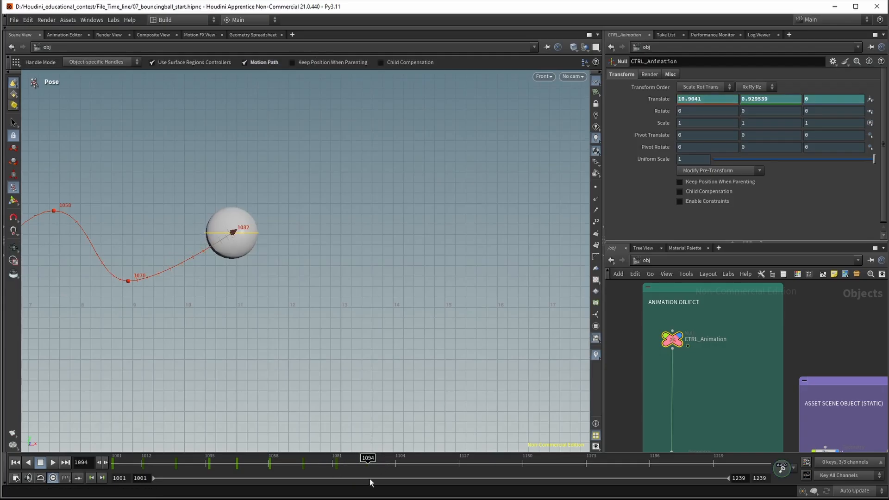
{"action": "left_click_drag", "start_coordinate": [233, 232], "coordinate": [306, 284]}
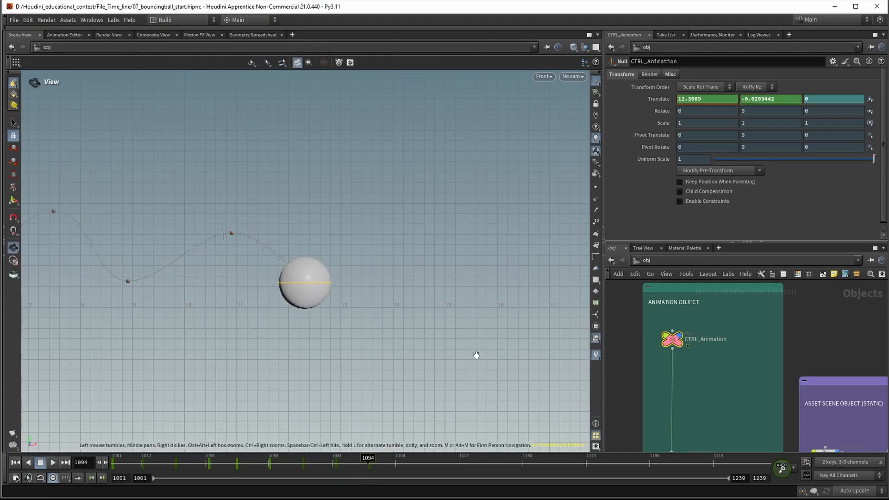
{"action": "middle_click_drag", "start_coordinate": [476, 357], "coordinate": [337, 358], "text": "alt"}
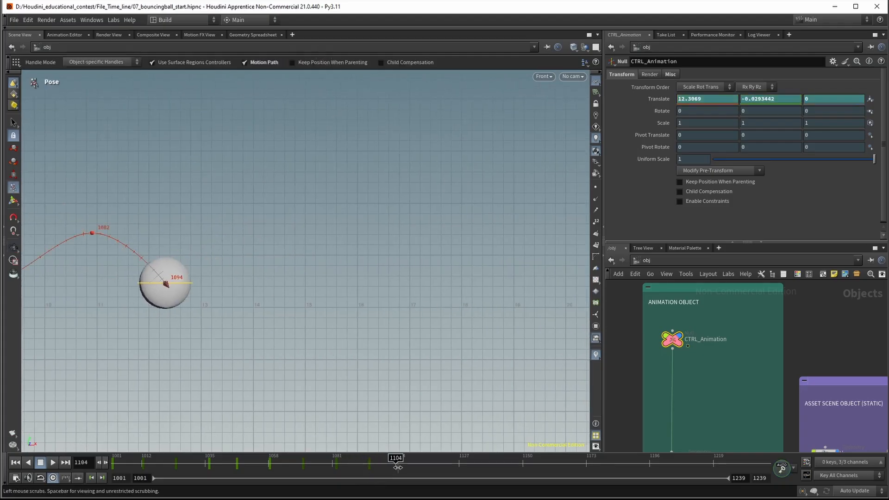
{"action": "key", "text": "Left"}
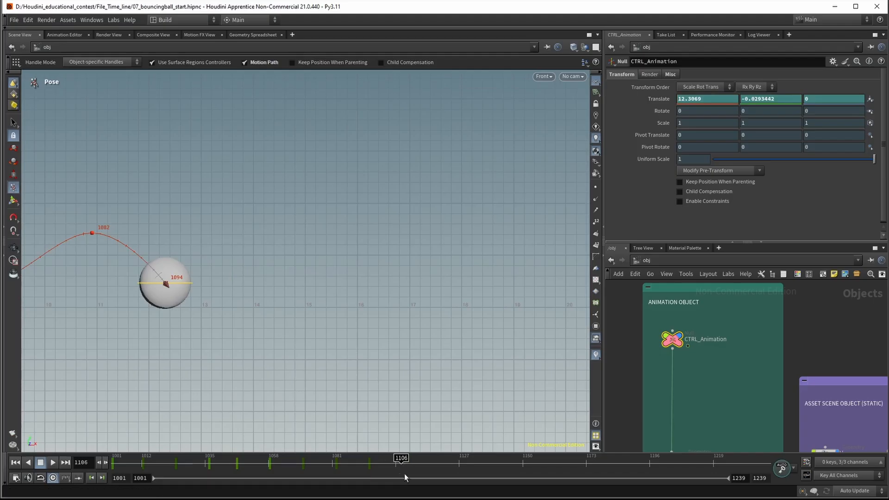
{"action": "left_click_drag", "start_coordinate": [166, 287], "coordinate": [264, 259]}
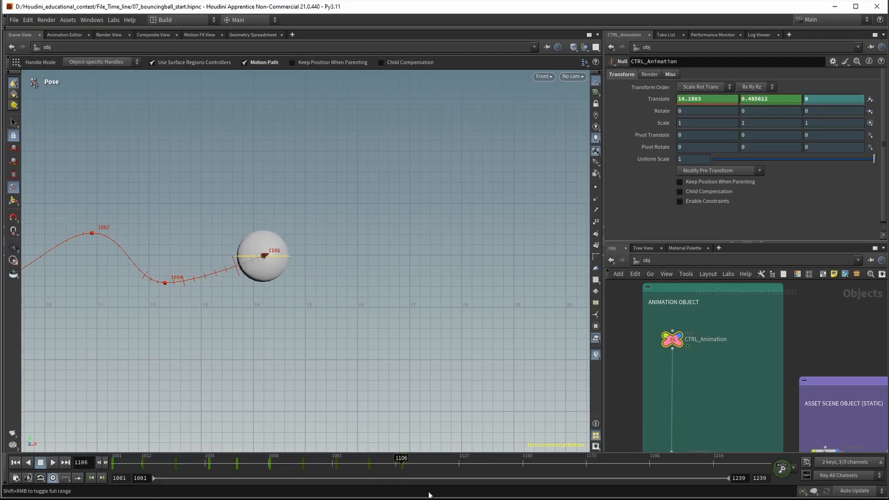
Land the ball at about X 15.63, Y 0 at frame 1118, and raise it to about X 17.10, Y 0.31 at frame 1130
{"action": "mouse_move", "coordinate": [441, 470]}
{"action": "left_mouse_down"}
{"action": "mouse_move", "coordinate": [408, 471]}
{"action": "mouse_move", "coordinate": [435, 469]}
{"action": "left_mouse_up"}
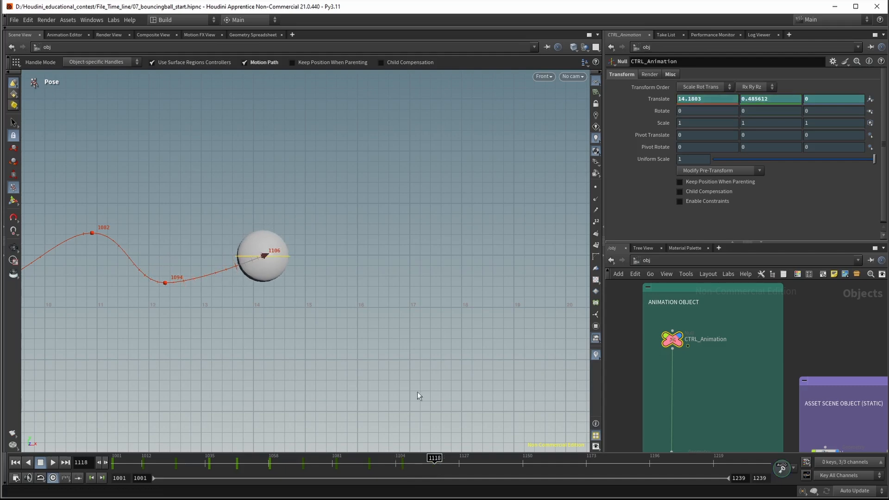
{"action": "left_click_drag", "start_coordinate": [265, 255], "coordinate": [339, 283]}
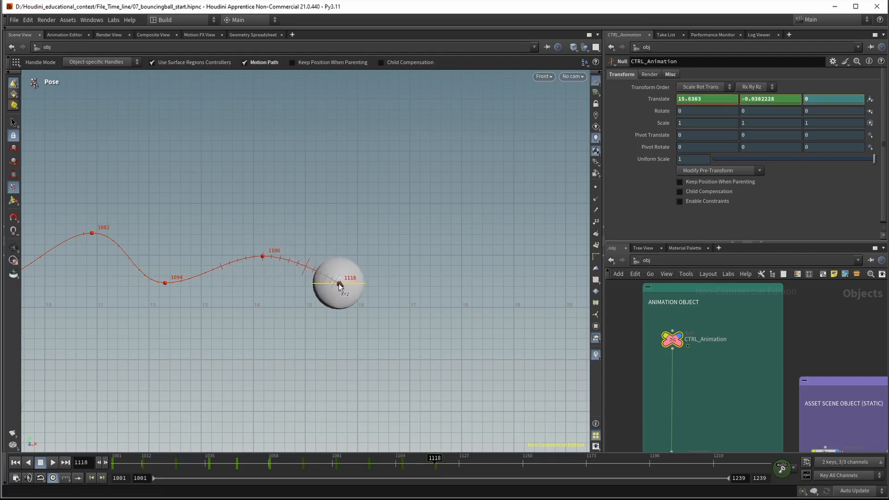
{"action": "key", "text": "Escape"}
{"action": "middle_click_drag", "start_coordinate": [447, 280], "coordinate": [341, 274]}
{"action": "key", "text": "ctrl+r"}
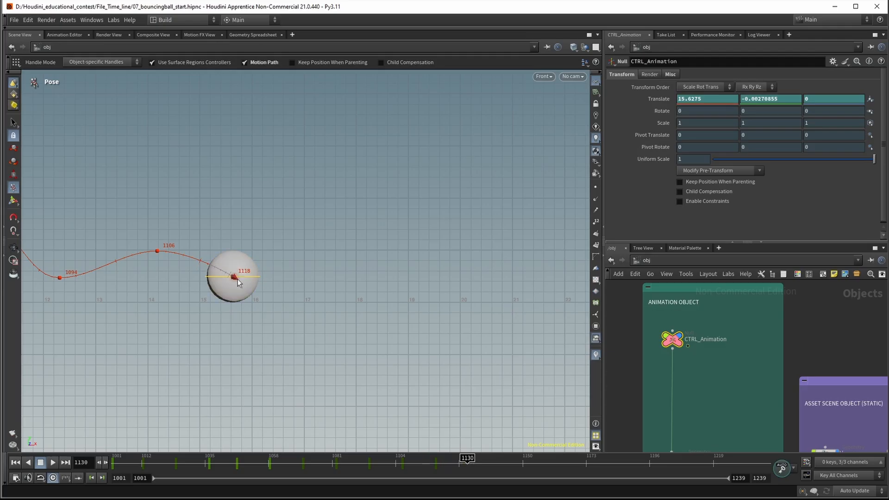
{"action": "left_click_drag", "start_coordinate": [234, 278], "coordinate": [310, 263]}
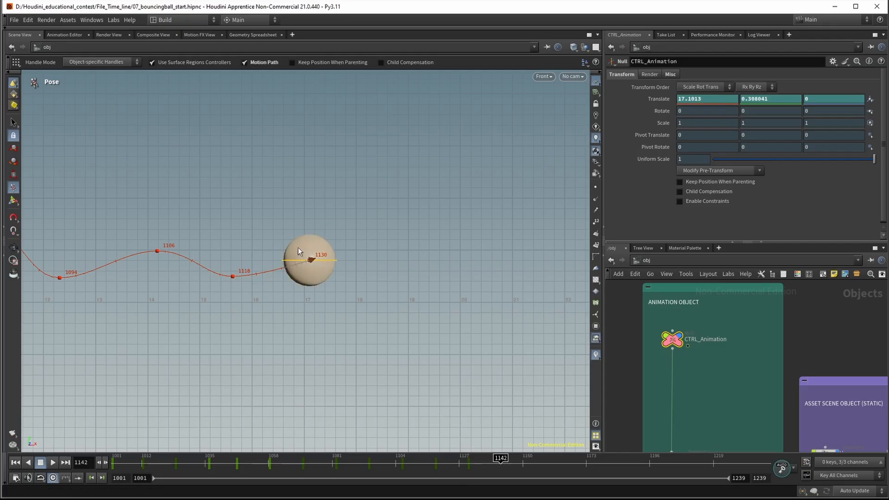
Land the ball at about X 18.09, Y -0.06 at frame 1142, and move it to about X 18.99, Y 0.02 at frame 1154
{"action": "left_click_drag", "start_coordinate": [310, 260], "coordinate": [361, 280]}
{"action": "left_click", "coordinate": [534, 463]}
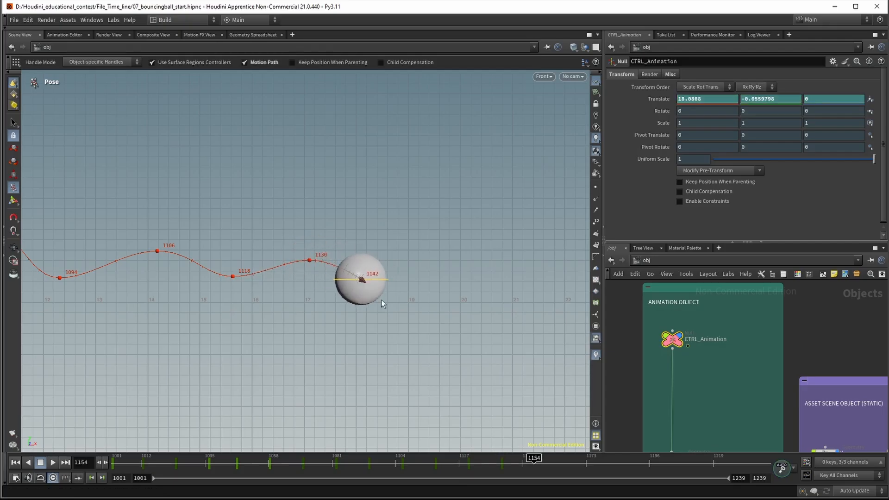
{"action": "left_click_drag", "start_coordinate": [365, 281], "coordinate": [409, 278]}
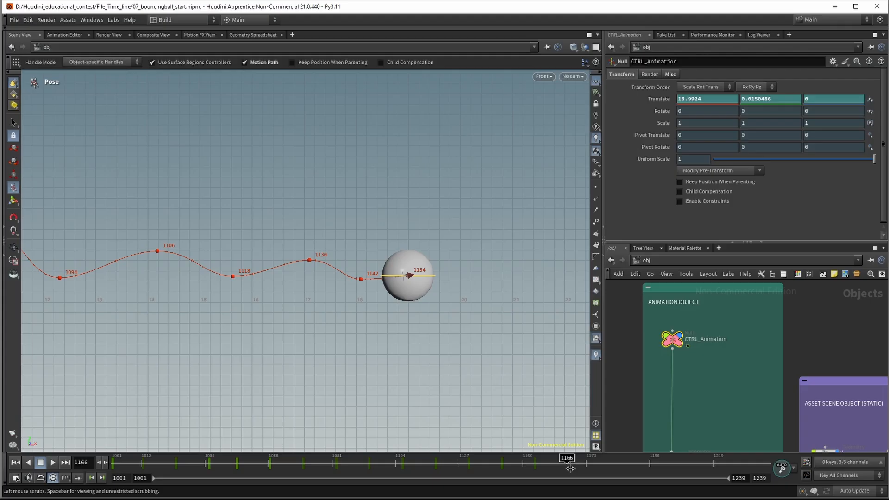
At frame 1166, move the ball along the ground to about X 20.16, Y -0.02 and display its motion path again
{"action": "left_click_drag", "start_coordinate": [410, 276], "coordinate": [459, 283]}
{"action": "key", "text": "ctrl+z"}
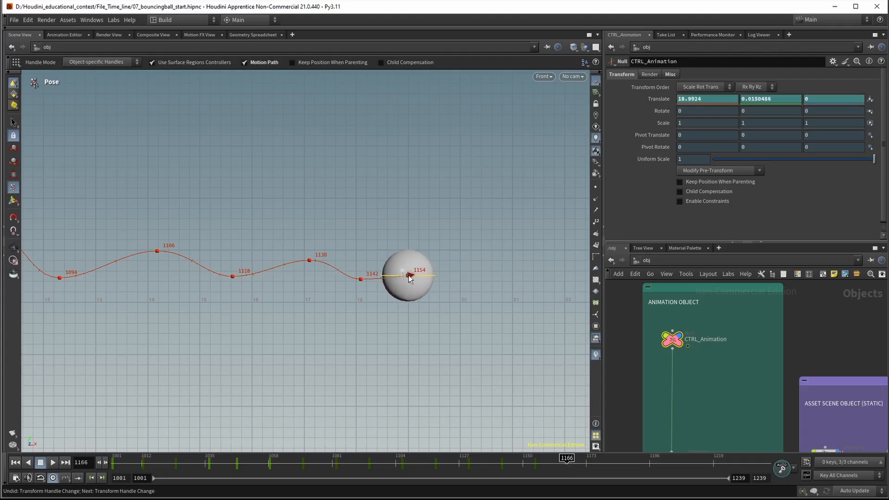
{"action": "left_click", "coordinate": [13, 203]}
{"action": "left_click_drag", "start_coordinate": [408, 276], "coordinate": [469, 278]}
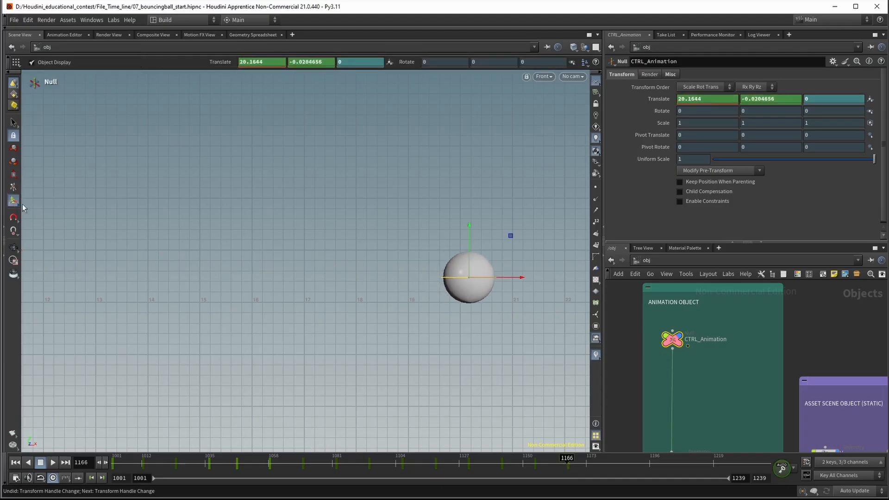
{"action": "left_click", "coordinate": [12, 186]}
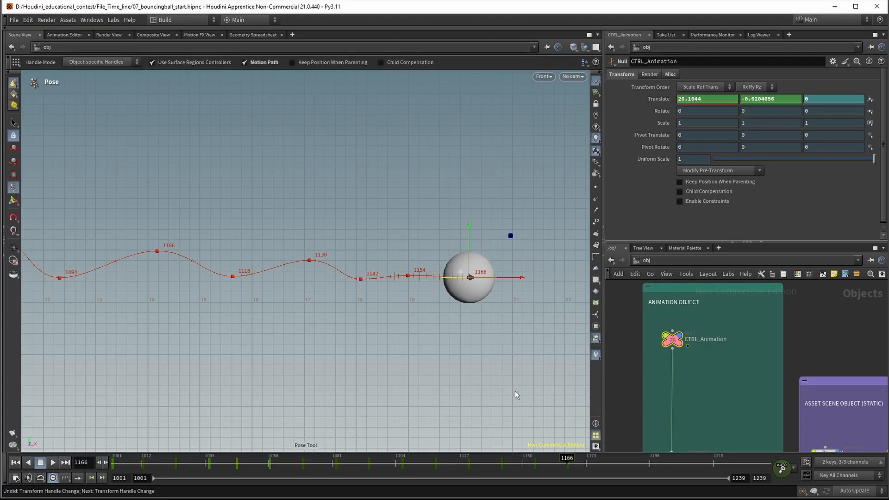
Examine the ball's complete motion path across all bounces, going back to frame 1001
{"action": "right_click_drag", "start_coordinate": [434, 204], "coordinate": [352, 277], "text": "alt"}
{"action": "left_click", "coordinate": [434, 204]}
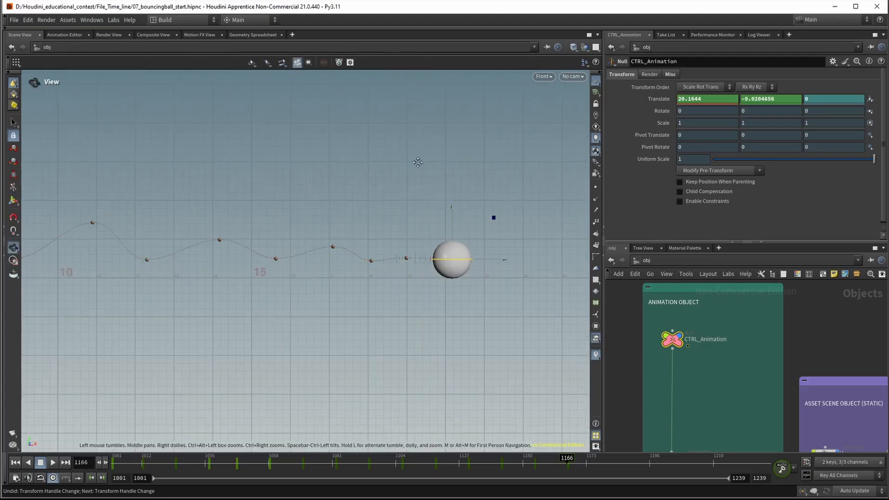
{"action": "middle_click_drag", "start_coordinate": [419, 162], "coordinate": [492, 197], "text": "alt"}
{"action": "right_click_drag", "start_coordinate": [492, 196], "coordinate": [415, 195], "text": "alt"}
{"action": "left_click", "coordinate": [414, 195]}
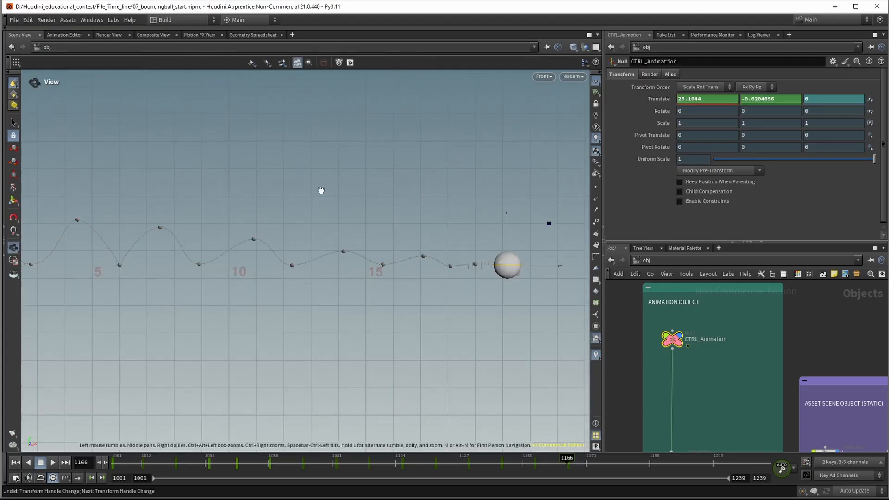
{"action": "middle_click_drag", "start_coordinate": [322, 190], "coordinate": [408, 214], "text": "alt"}
{"action": "left_click_drag", "start_coordinate": [365, 463], "coordinate": [106, 463]}
{"action": "right_click", "coordinate": [199, 163]}
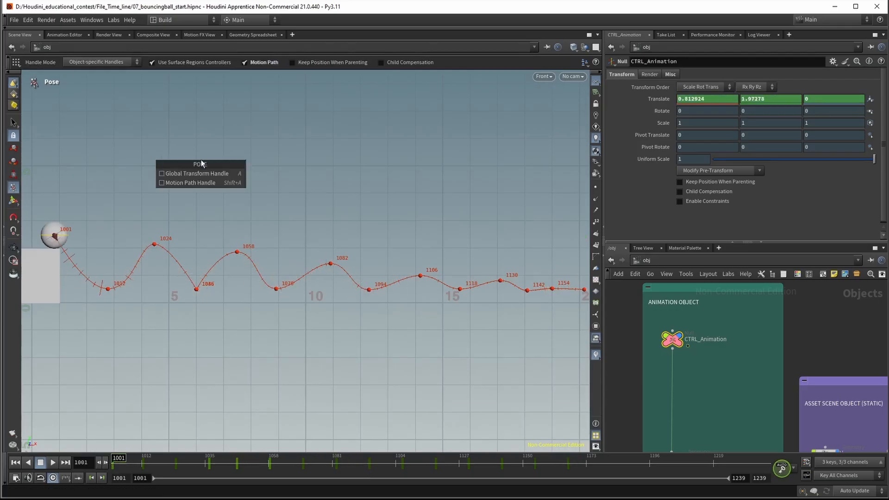
{"action": "left_click", "coordinate": [179, 200]}
At frame 1001, shift the ball's start position along X to about 1.05, over the edge of the box
{"action": "middle_click_drag", "start_coordinate": [147, 199], "coordinate": [267, 185], "text": "alt"}
{"action": "right_click_drag", "start_coordinate": [267, 186], "coordinate": [314, 197], "text": "alt"}
{"action": "mouse_move", "coordinate": [205, 216]}
{"action": "right_mouse_down", "text": "alt"}
{"action": "mouse_move", "coordinate": [307, 209]}
{"action": "mouse_move", "coordinate": [219, 210]}
{"action": "right_mouse_up", "text": "alt"}
{"action": "middle_click_drag", "start_coordinate": [387, 199], "coordinate": [313, 196], "text": "alt"}
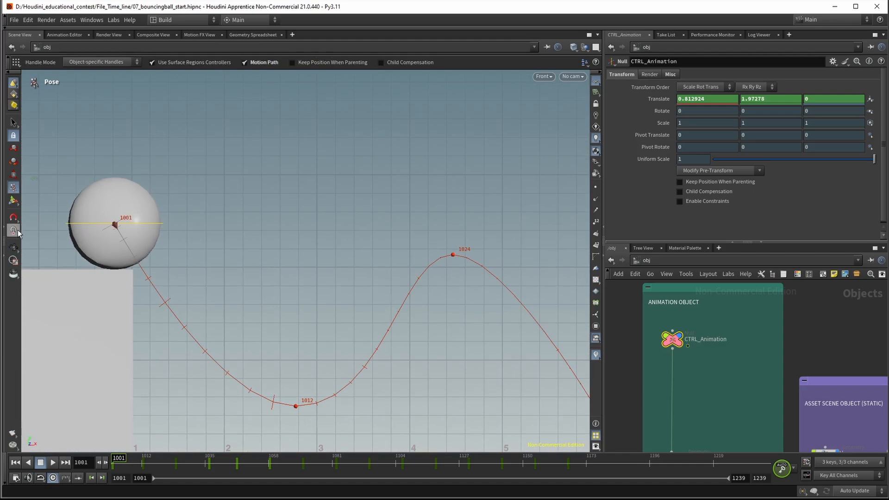
{"action": "left_click", "coordinate": [17, 204]}
{"action": "left_click_drag", "start_coordinate": [142, 223], "coordinate": [165, 224]}
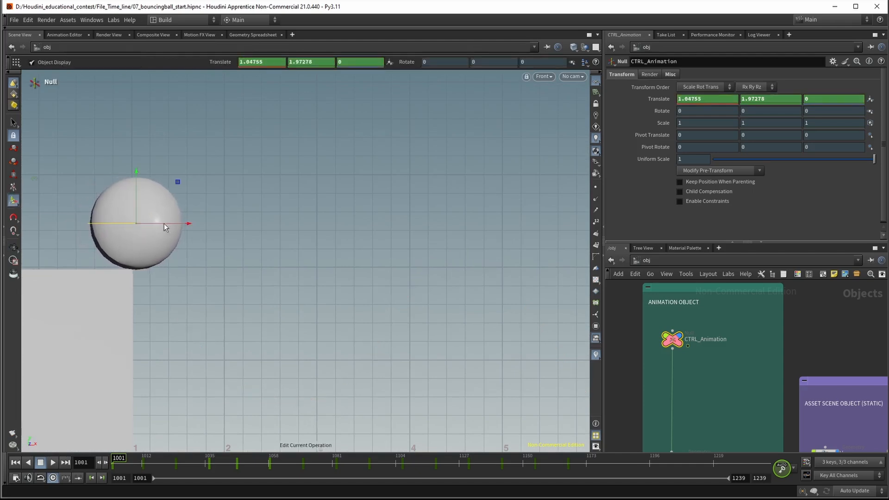
Display the ball's full motion path in the front view and play the animation from frame 1001
{"action": "left_click_drag", "start_coordinate": [113, 458], "coordinate": [220, 462]}
{"action": "scroll", "coordinate": [323, 284], "scroll_direction": "down", "scroll_amount": 6}
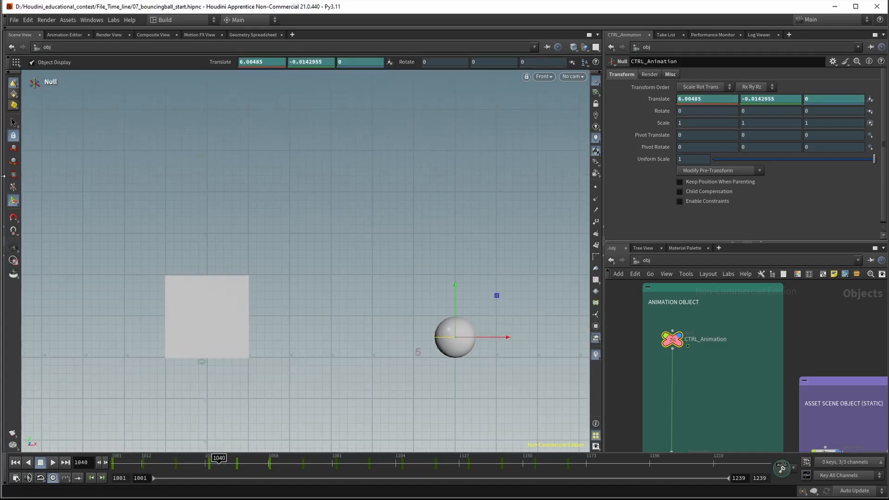
{"action": "left_click", "coordinate": [15, 190]}
{"action": "scroll", "coordinate": [320, 216], "scroll_direction": "down", "scroll_amount": 5}
{"action": "middle_click_drag", "start_coordinate": [495, 188], "coordinate": [314, 181]}
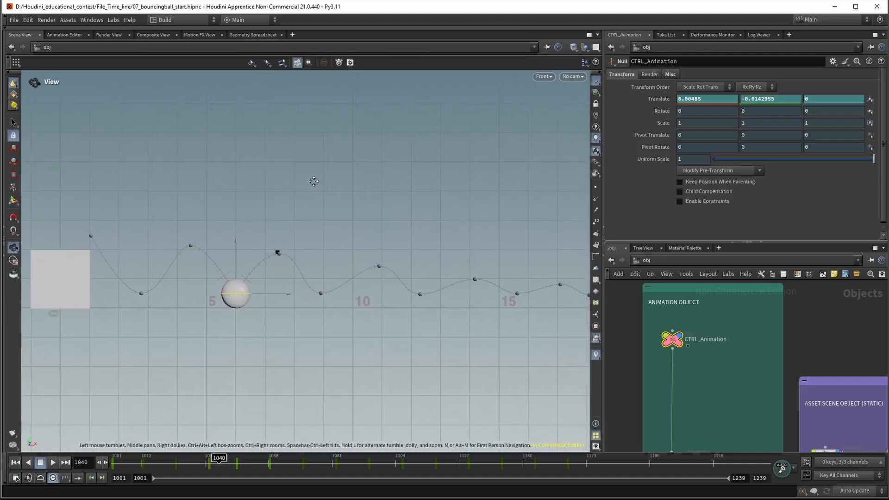
{"action": "scroll", "coordinate": [380, 172], "scroll_direction": "down", "scroll_amount": 1}
{"action": "mouse_move", "coordinate": [420, 170]}
{"action": "middle_mouse_down"}
{"action": "mouse_move", "coordinate": [366, 180]}
{"action": "mouse_move", "coordinate": [335, 197]}
{"action": "mouse_move", "coordinate": [358, 208]}
{"action": "middle_mouse_up"}
{"action": "scroll", "coordinate": [339, 198], "scroll_direction": "down", "scroll_amount": 1}
{"action": "left_click_drag", "start_coordinate": [184, 466], "coordinate": [87, 463]}
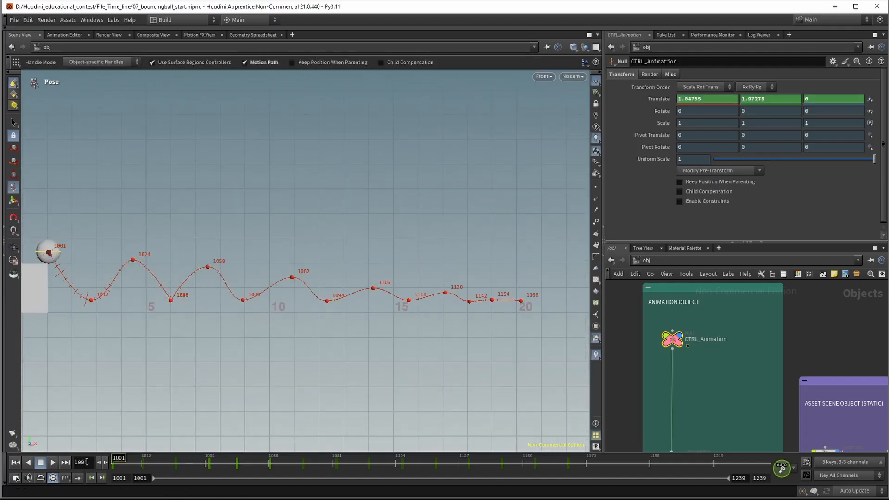
{"action": "left_click", "coordinate": [52, 462]}
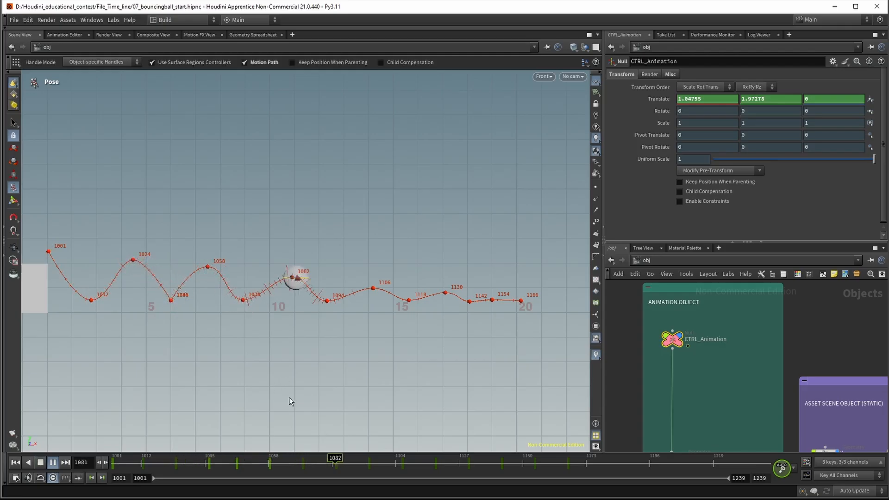
Delete the ball's extra key at frame 1036 and return to frame 1001
{"action": "left_click", "coordinate": [206, 463]}
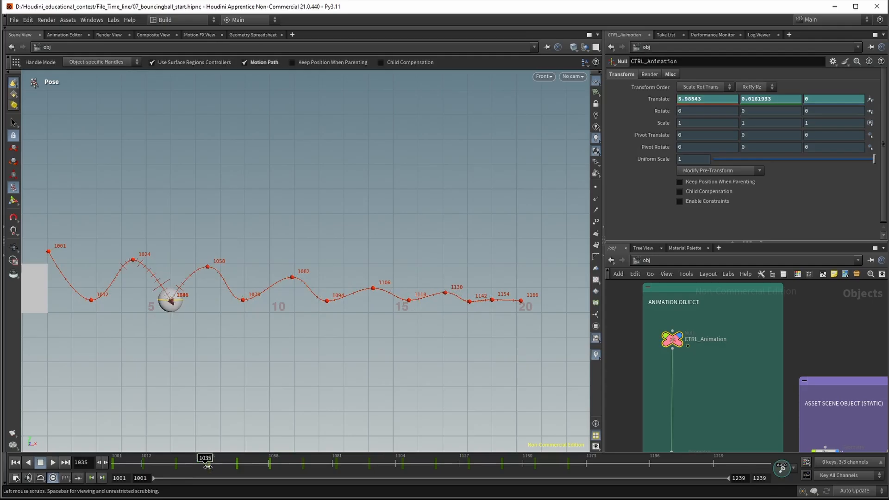
{"action": "left_click_drag", "start_coordinate": [208, 466], "coordinate": [80, 466]}
{"action": "key", "text": "Delete"}
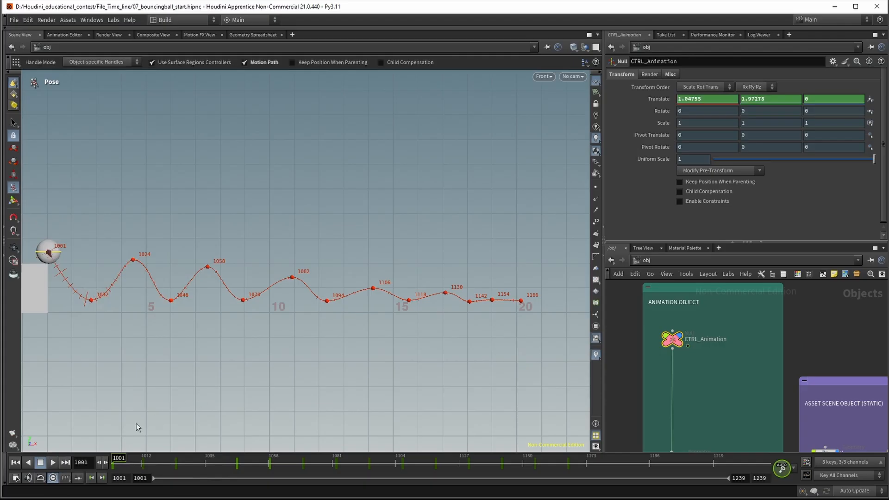
Play back the bounces, go back to frame 1001 and bring the whole motion path into view
{"action": "left_click", "coordinate": [56, 463]}
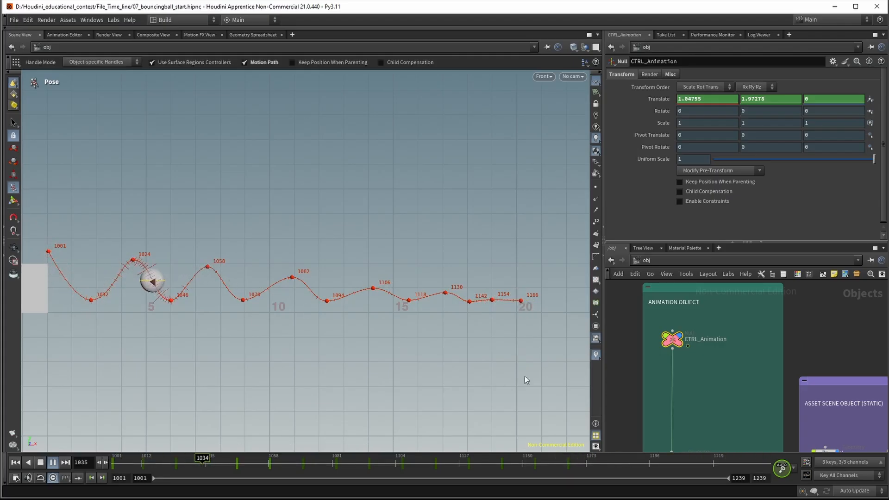
{"action": "left_click_drag", "start_coordinate": [172, 464], "coordinate": [102, 462]}
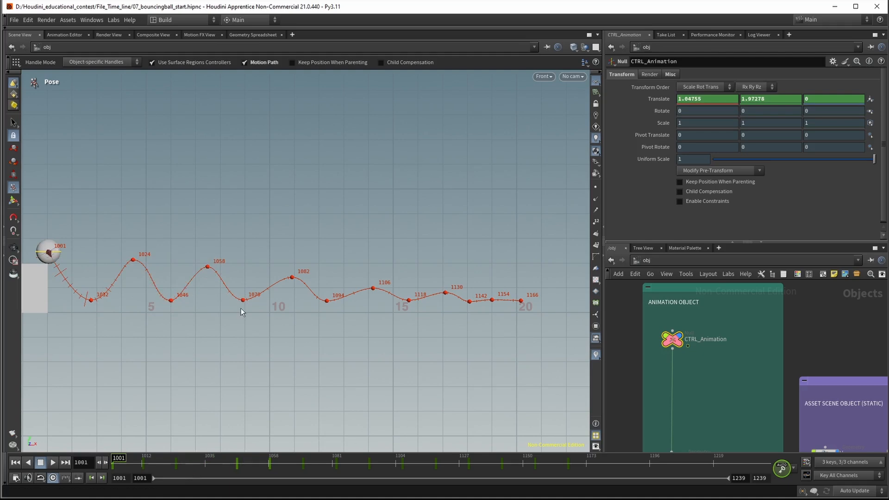
{"action": "right_click_drag", "start_coordinate": [290, 248], "coordinate": [247, 257], "text": "alt"}
{"action": "middle_click_drag", "start_coordinate": [256, 250], "coordinate": [309, 267], "text": "alt"}
{"action": "right_click_drag", "start_coordinate": [410, 262], "coordinate": [348, 270], "text": "alt"}
{"action": "mouse_move", "coordinate": [390, 263]}
{"action": "middle_mouse_down", "text": "alt"}
{"action": "mouse_move", "coordinate": [363, 272]}
{"action": "mouse_move", "coordinate": [396, 274]}
{"action": "middle_mouse_up", "text": "alt"}
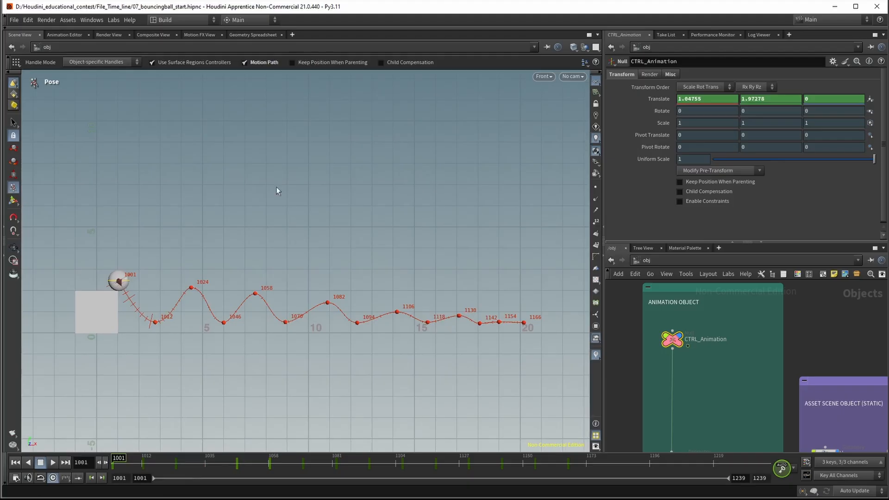
Save the scene as 08_bouncingball_inter.hipnc
{"action": "left_click", "coordinate": [14, 19]}
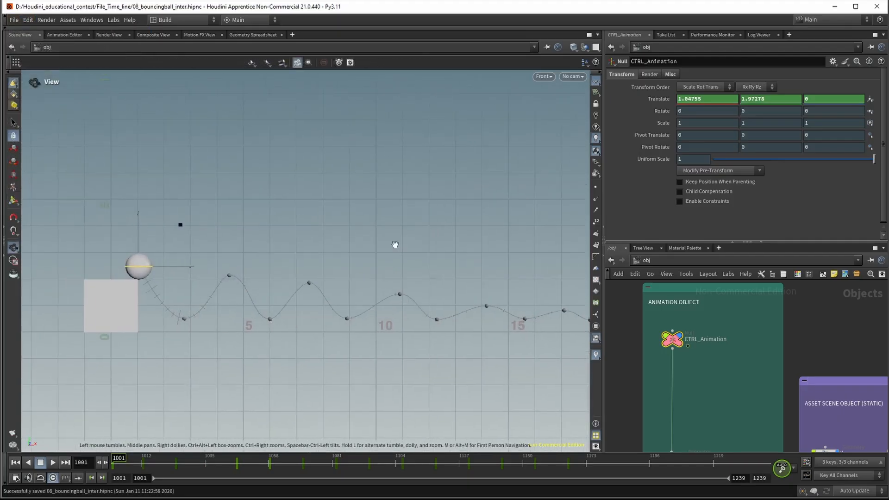
{"action": "middle_click_drag", "start_coordinate": [298, 248], "coordinate": [355, 263], "text": "alt"}
{"action": "middle_click_drag", "start_coordinate": [518, 252], "coordinate": [395, 253], "text": "alt"}
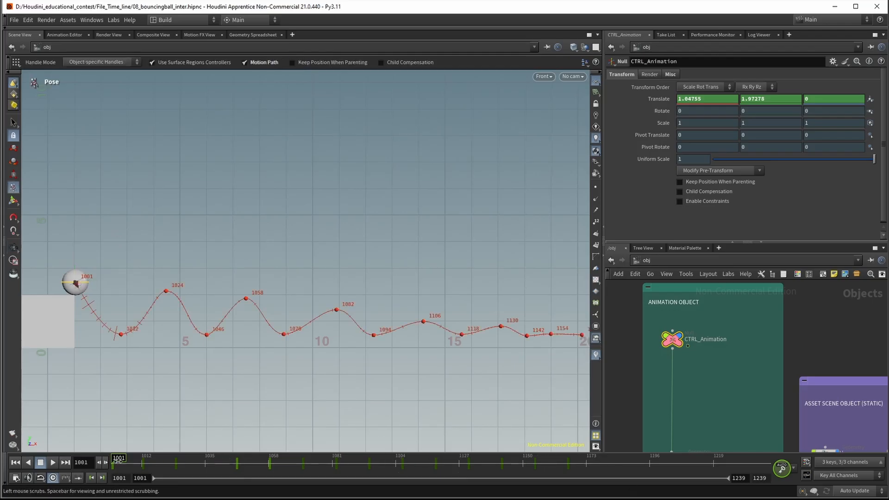
Play the animation from frame 1001 and scrub through the bounces to frame 1085 to check the timing
{"action": "mouse_move", "coordinate": [118, 459]}
{"action": "left_mouse_down"}
{"action": "mouse_move", "coordinate": [301, 463]}
{"action": "mouse_move", "coordinate": [112, 463]}
{"action": "left_mouse_up"}
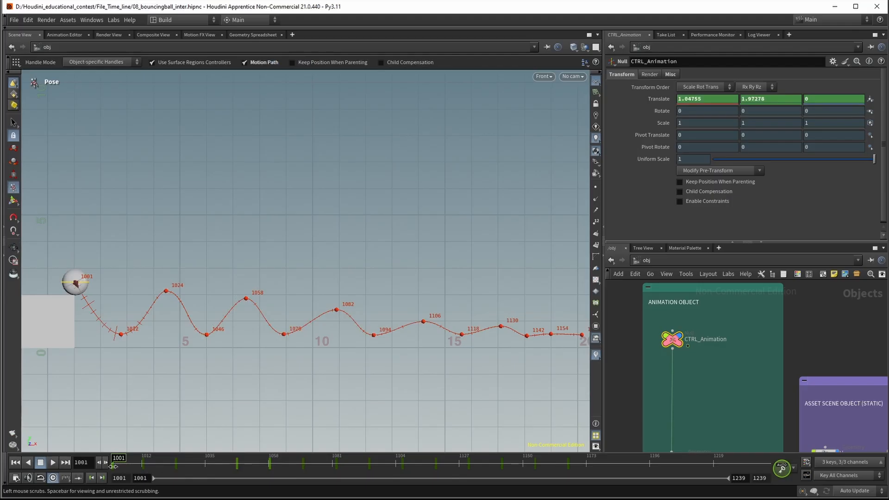
{"action": "left_click", "coordinate": [54, 463]}
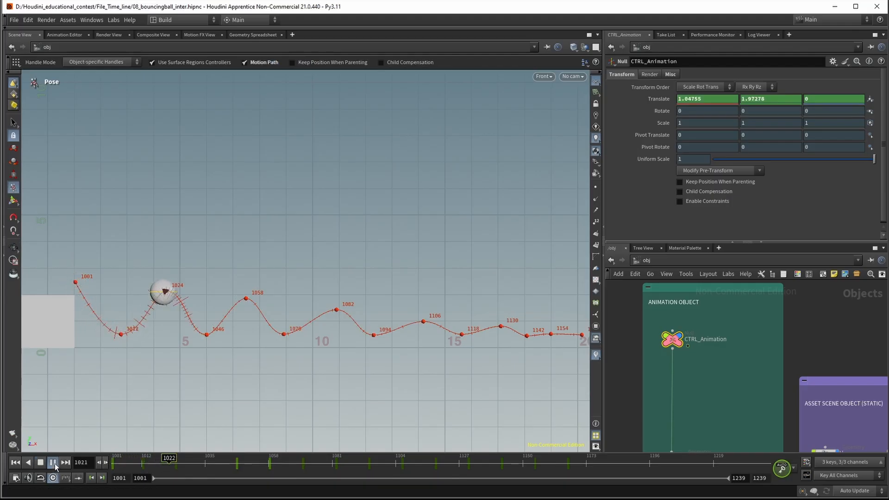
{"action": "left_click", "coordinate": [57, 462]}
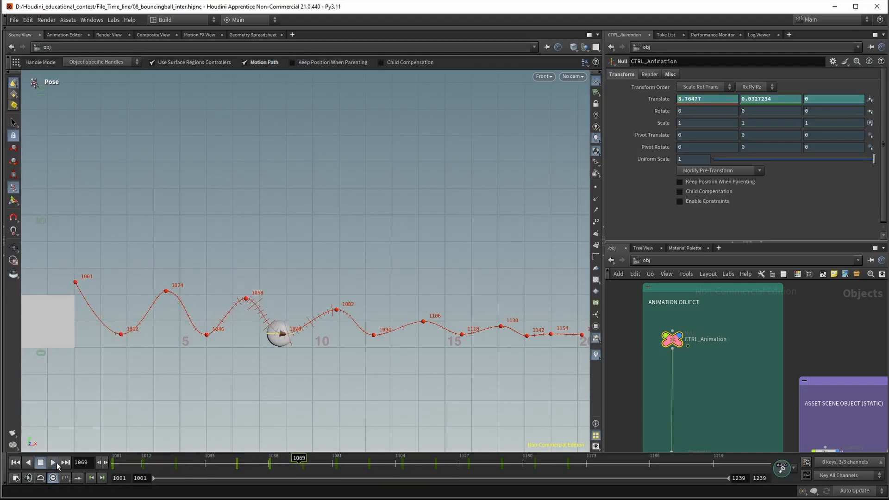
{"action": "left_click_drag", "start_coordinate": [153, 463], "coordinate": [343, 463]}
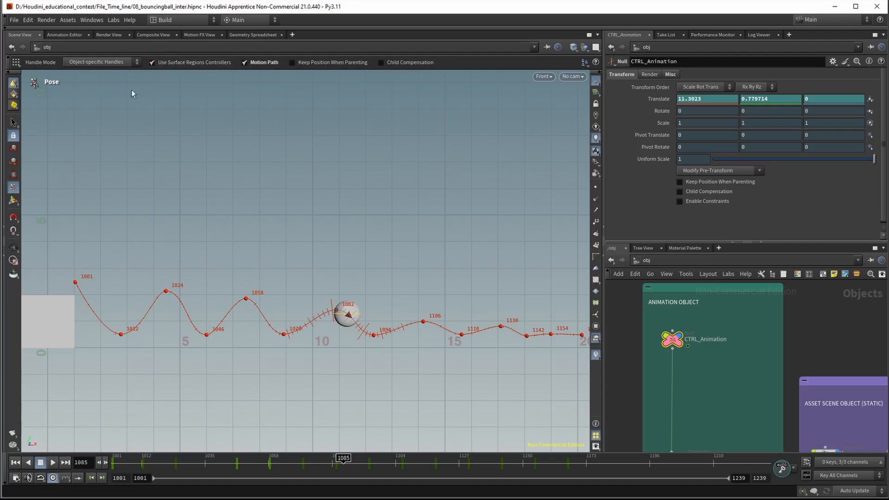
Open the Animation Editor and frame the last bounces of the Translate Y curve
{"action": "left_click", "coordinate": [68, 22]}
{"action": "mouse_move", "coordinate": [81, 23]}
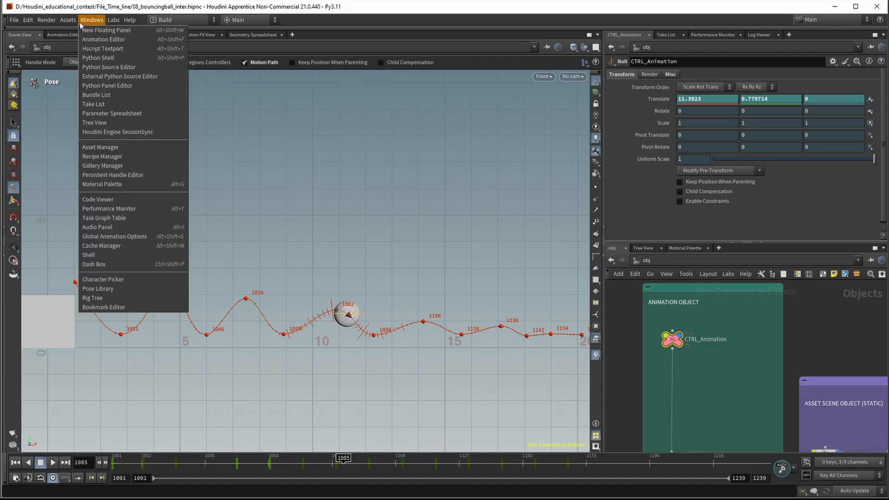
{"action": "left_click", "coordinate": [98, 40]}
{"action": "middle_click_drag", "start_coordinate": [397, 190], "coordinate": [444, 222]}
{"action": "middle_click_drag", "start_coordinate": [418, 141], "coordinate": [418, 182]}
{"action": "scroll", "coordinate": [401, 169], "scroll_direction": "down", "scroll_amount": 1}
{"action": "scroll", "coordinate": [401, 168], "scroll_direction": "down", "scroll_amount": 1}
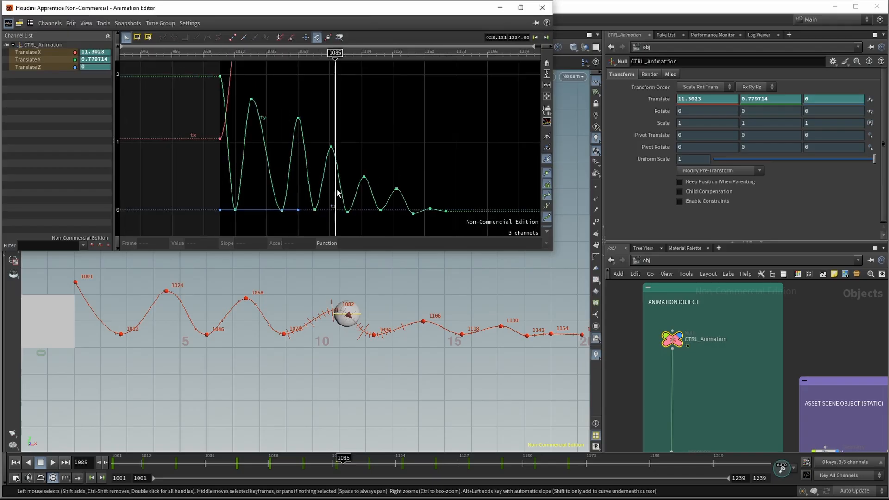
{"action": "scroll", "coordinate": [338, 191], "scroll_direction": "up", "scroll_amount": 3}
{"action": "scroll", "coordinate": [402, 159], "scroll_direction": "down", "scroll_amount": 2}
{"action": "middle_click_drag", "start_coordinate": [436, 152], "coordinate": [439, 125]}
{"action": "scroll", "coordinate": [480, 183], "scroll_direction": "up", "scroll_amount": 2}
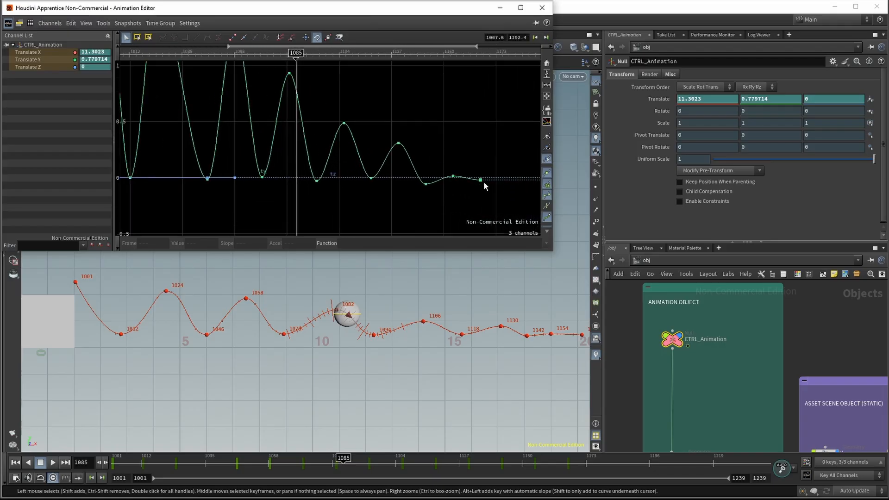
Tighten the end of the Translate Y curve by moving the last two keys to about frames 1148 and 1157, ending near -0.055
{"action": "left_click_drag", "start_coordinate": [434, 150], "coordinate": [516, 196]}
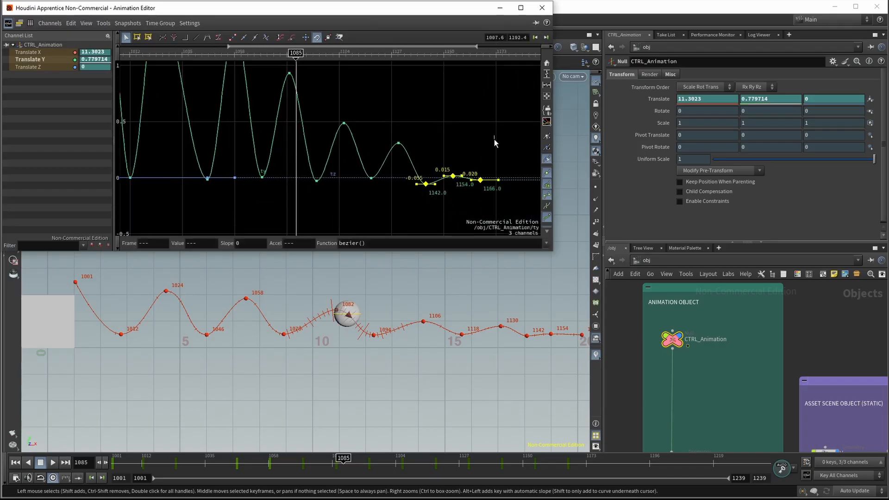
{"action": "left_click", "coordinate": [453, 176]}
{"action": "mouse_move", "coordinate": [456, 177]}
{"action": "left_mouse_down"}
{"action": "mouse_move", "coordinate": [440, 173]}
{"action": "mouse_move", "coordinate": [463, 185]}
{"action": "left_mouse_up"}
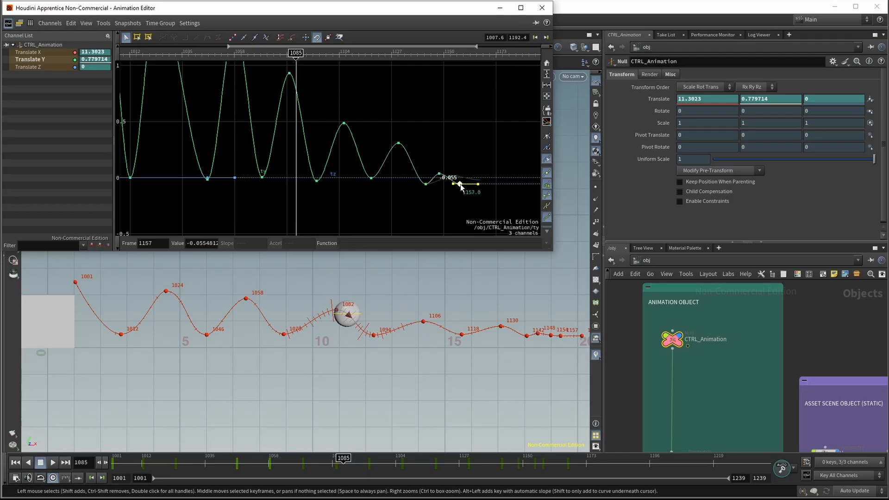
Try to shift the last three Translate Y keys earlier, starting at about frame 1138, and undo the change
{"action": "left_click", "coordinate": [398, 143]}
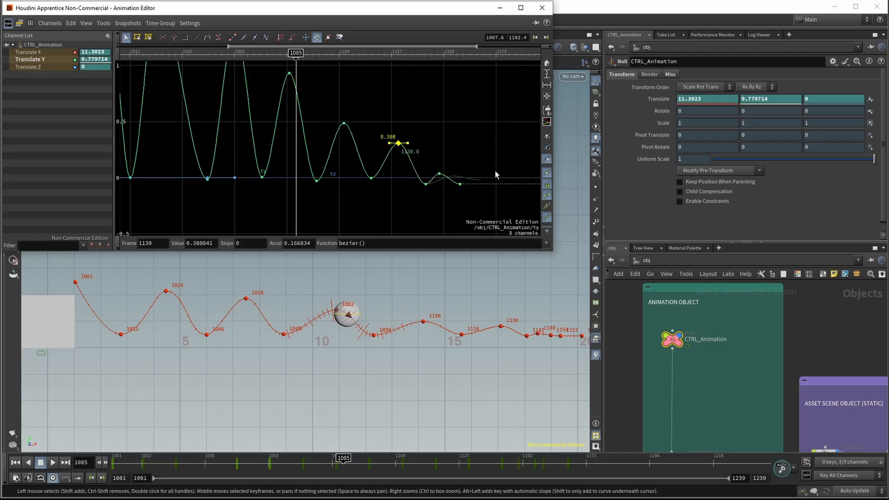
{"action": "left_click_drag", "start_coordinate": [425, 184], "coordinate": [417, 180]}
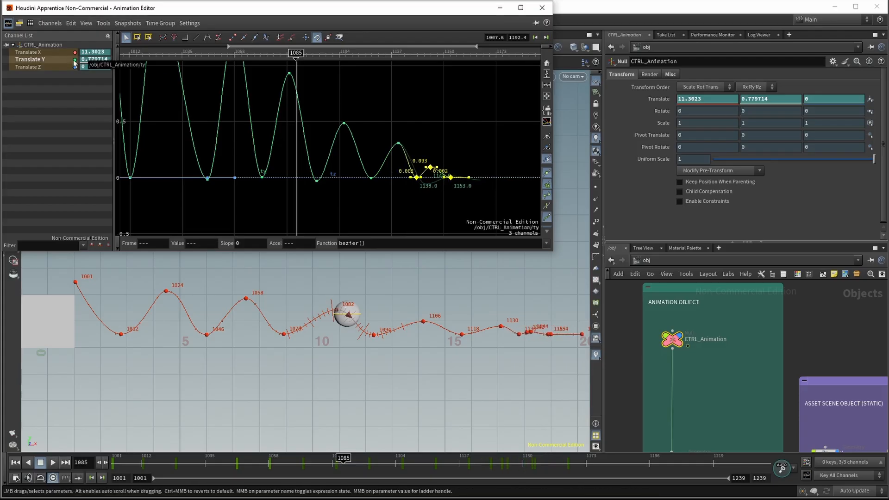
{"action": "key", "text": "ctrl+z"}
Show only the Translate X and Translate Y curves of CTRL_Animation in the graph
{"action": "left_click", "coordinate": [43, 52]}
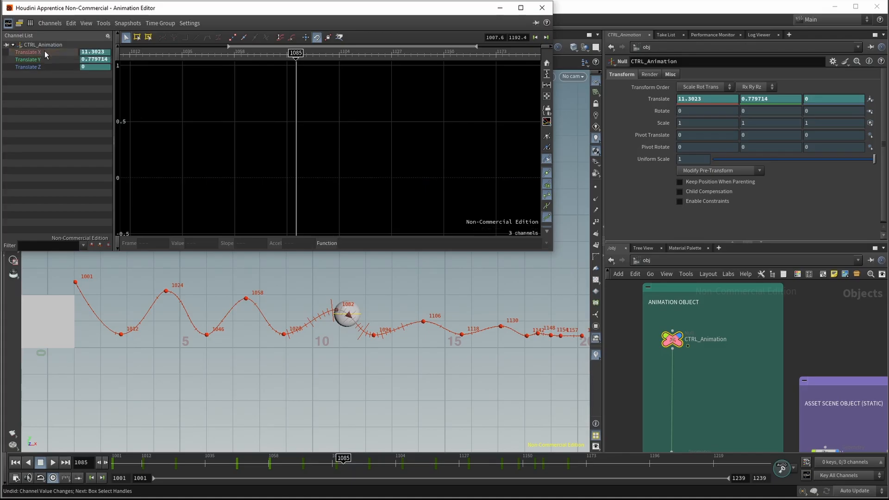
{"action": "left_click", "coordinate": [44, 59]}
{"action": "scroll", "coordinate": [325, 193], "scroll_direction": "down", "scroll_amount": 5}
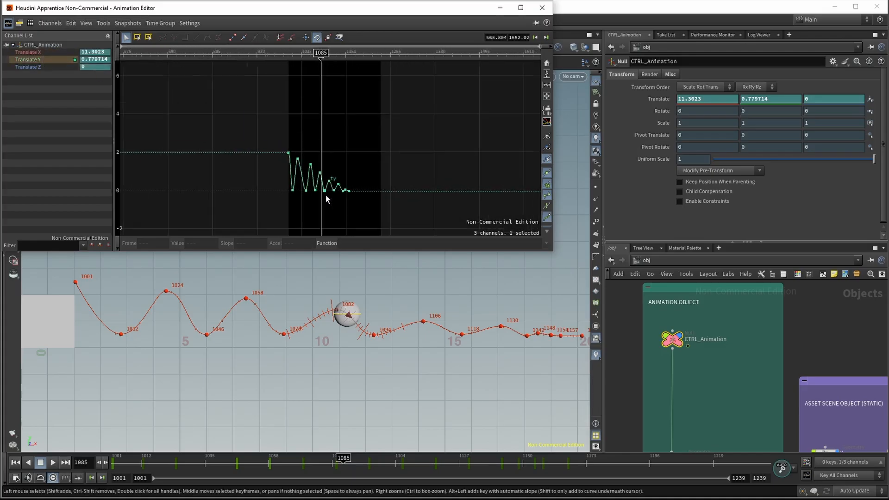
{"action": "scroll", "coordinate": [299, 204], "scroll_direction": "up", "scroll_amount": 3}
{"action": "left_click", "coordinate": [62, 53], "text": "shift"}
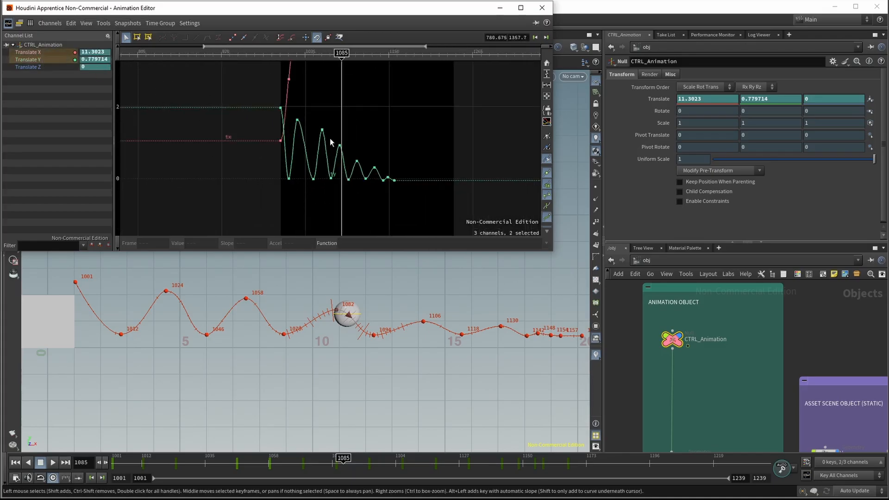
Examine the shape of the Translate X curve against the bounces in the Translate Y curve
{"action": "scroll", "coordinate": [327, 204], "scroll_direction": "up", "scroll_amount": 4}
{"action": "scroll", "coordinate": [321, 203], "scroll_direction": "down", "scroll_amount": 2}
{"action": "scroll", "coordinate": [314, 206], "scroll_direction": "down", "scroll_amount": 6}
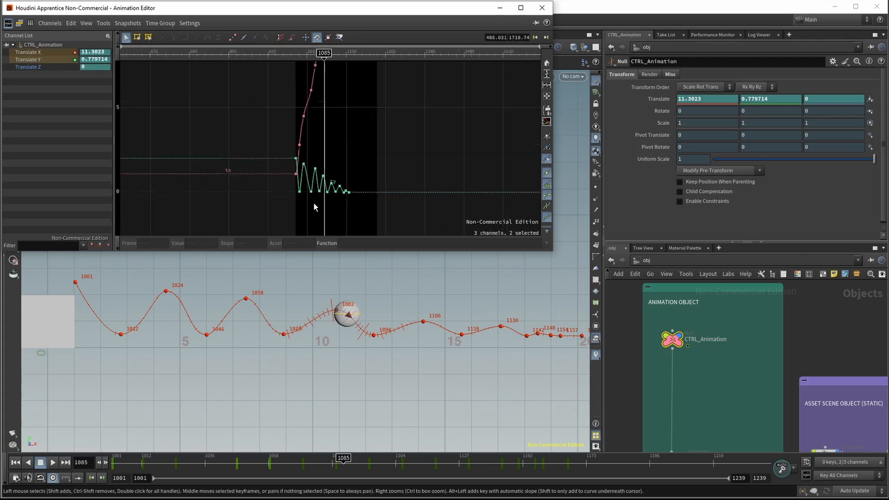
{"action": "scroll", "coordinate": [315, 203], "scroll_direction": "up", "scroll_amount": 3}
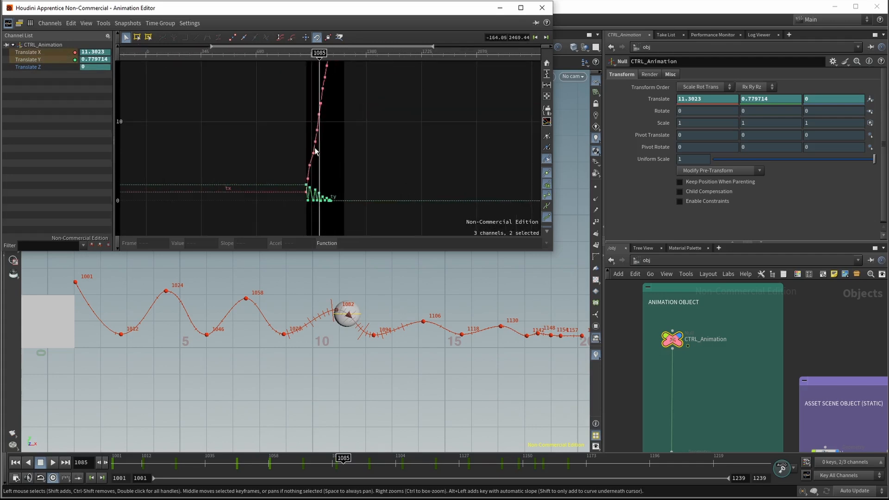
{"action": "scroll", "coordinate": [318, 144], "scroll_direction": "up", "scroll_amount": 2}
{"action": "scroll", "coordinate": [308, 187], "scroll_direction": "up", "scroll_amount": 3}
{"action": "scroll", "coordinate": [309, 183], "scroll_direction": "down", "scroll_amount": 6}
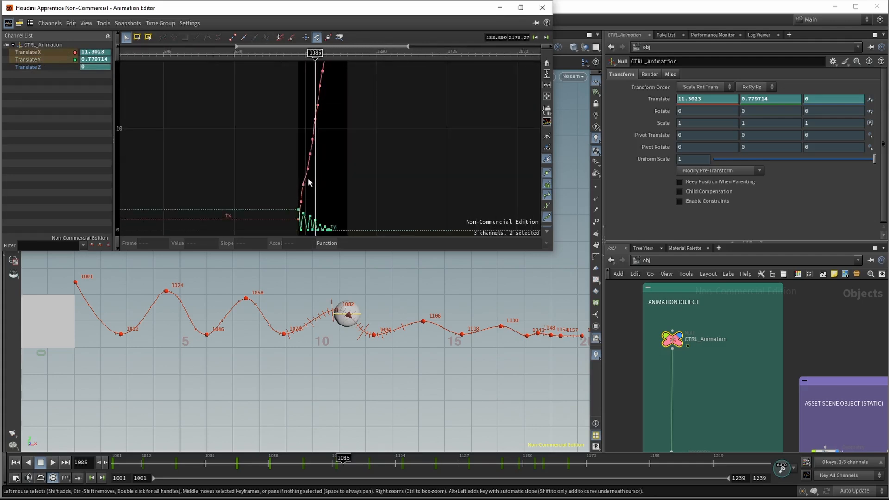
{"action": "scroll", "coordinate": [317, 211], "scroll_direction": "up", "scroll_amount": 8}
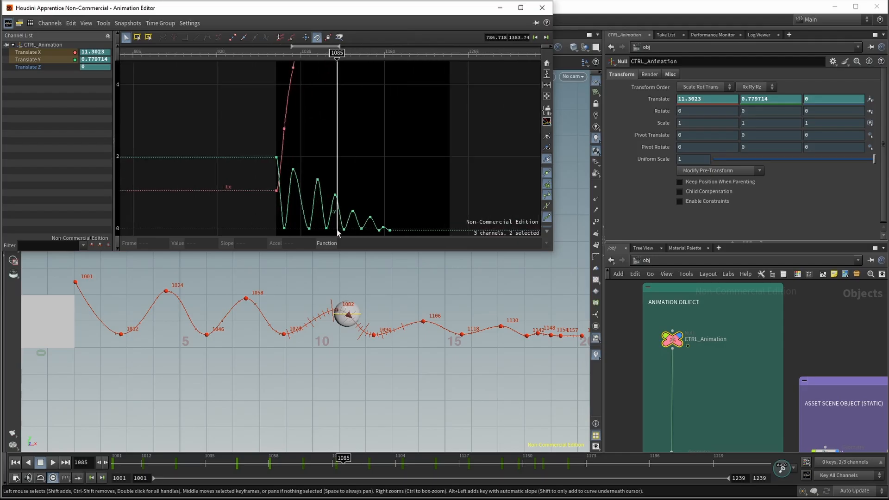
{"action": "scroll", "coordinate": [347, 232], "scroll_direction": "up", "scroll_amount": 8}
{"action": "scroll", "coordinate": [299, 210], "scroll_direction": "down", "scroll_amount": 3}
{"action": "scroll", "coordinate": [303, 162], "scroll_direction": "up", "scroll_amount": 1}
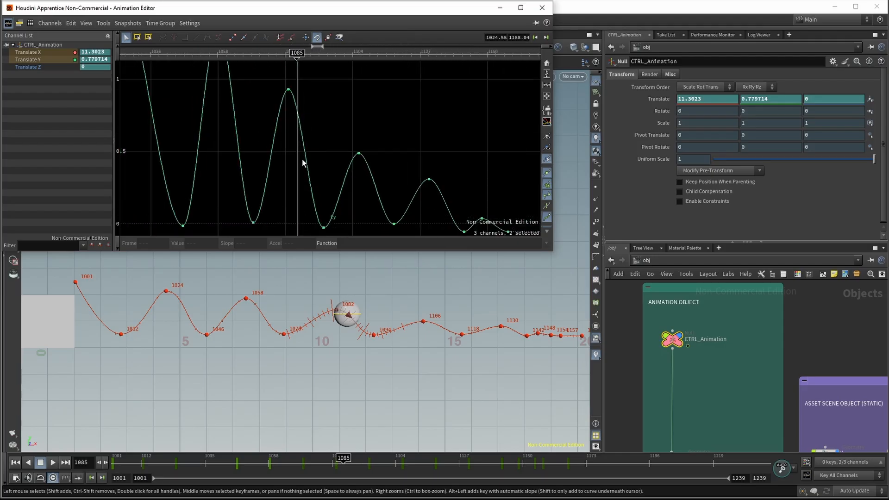
{"action": "scroll", "coordinate": [304, 161], "scroll_direction": "down", "scroll_amount": 2}
{"action": "middle_click_drag", "start_coordinate": [426, 149], "coordinate": [413, 138]}
{"action": "scroll", "coordinate": [418, 149], "scroll_direction": "down", "scroll_amount": 4}
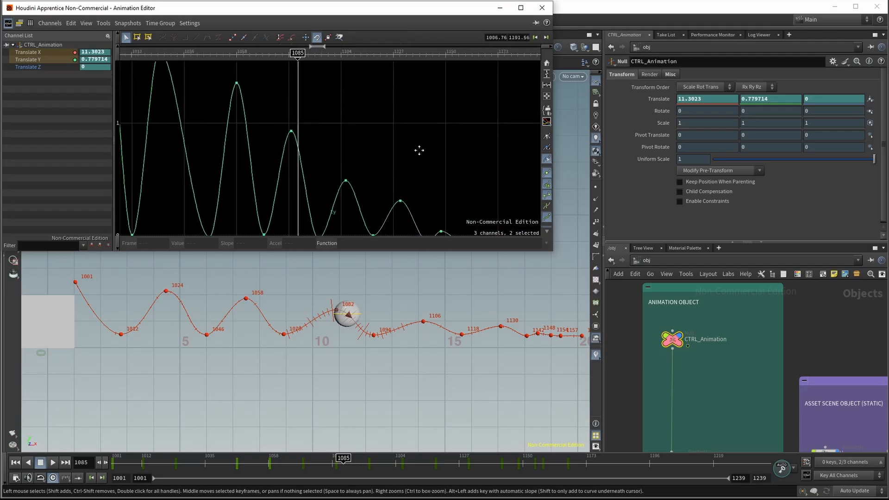
{"action": "scroll", "coordinate": [377, 215], "scroll_direction": "down", "scroll_amount": 3}
{"action": "scroll", "coordinate": [396, 177], "scroll_direction": "down", "scroll_amount": 5}
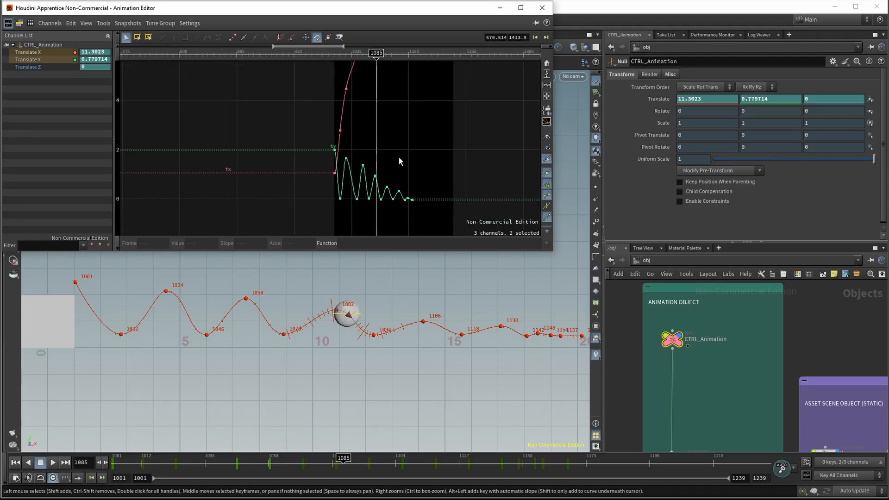
Delete the Translate X keys between frames 1001 and 1106, beginning with those at 1012 and 1024
{"action": "middle_click_drag", "start_coordinate": [406, 128], "coordinate": [407, 183]}
{"action": "left_click_drag", "start_coordinate": [315, 152], "coordinate": [341, 126]}
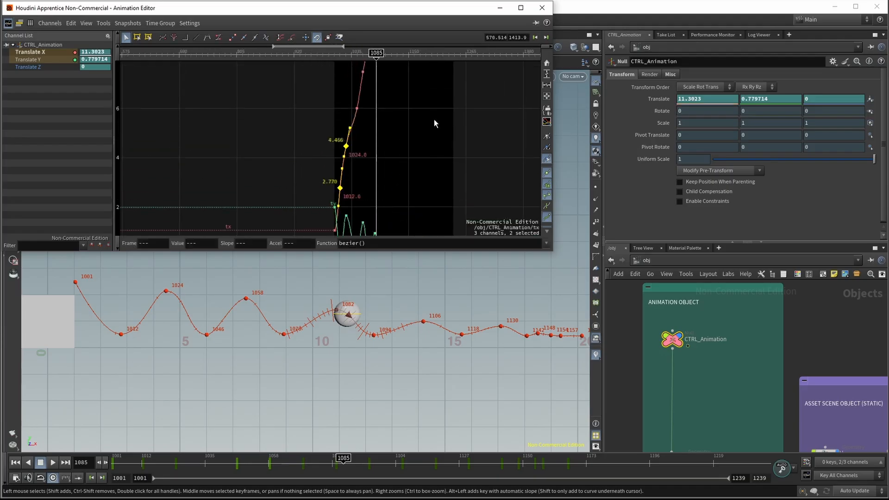
{"action": "key", "text": "Delete"}
{"action": "middle_click_drag", "start_coordinate": [424, 108], "coordinate": [396, 167]}
{"action": "left_click_drag", "start_coordinate": [377, 204], "coordinate": [265, 99]}
{"action": "key", "text": "Delete"}
{"action": "middle_click_drag", "start_coordinate": [425, 124], "coordinate": [403, 210]}
{"action": "left_click_drag", "start_coordinate": [363, 205], "coordinate": [311, 126]}
{"action": "key", "text": "Delete"}
{"action": "middle_click_drag", "start_coordinate": [397, 105], "coordinate": [394, 188]}
{"action": "left_click_drag", "start_coordinate": [362, 199], "coordinate": [311, 175]}
{"action": "key", "text": "Delete"}
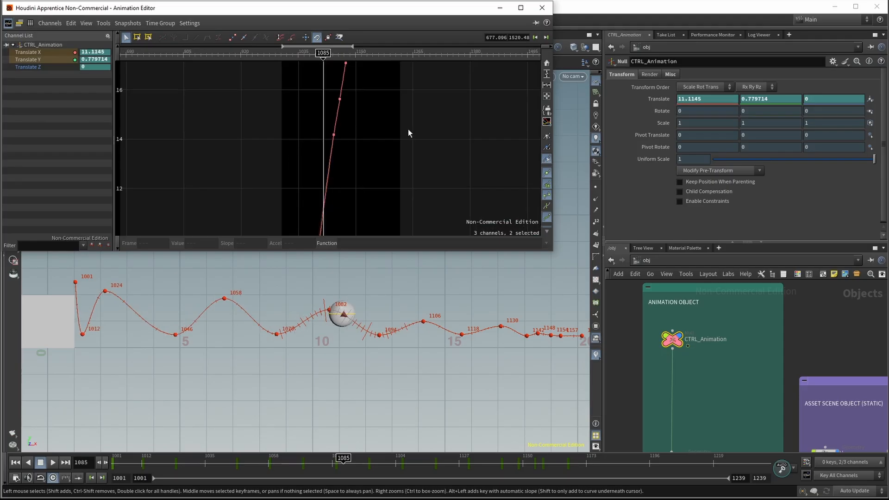
Delete the Translate X keys from frame 1106 through frame 1142, keeping those at 1154 and 1166
{"action": "left_click_drag", "start_coordinate": [403, 127], "coordinate": [290, 177]}
{"action": "key", "text": "Delete"}
{"action": "middle_click_drag", "start_coordinate": [411, 68], "coordinate": [393, 160]}
{"action": "left_click_drag", "start_coordinate": [384, 167], "coordinate": [294, 217]}
{"action": "key", "text": "Delete"}
{"action": "left_click_drag", "start_coordinate": [352, 117], "coordinate": [319, 161]}
{"action": "key", "text": "Delete"}
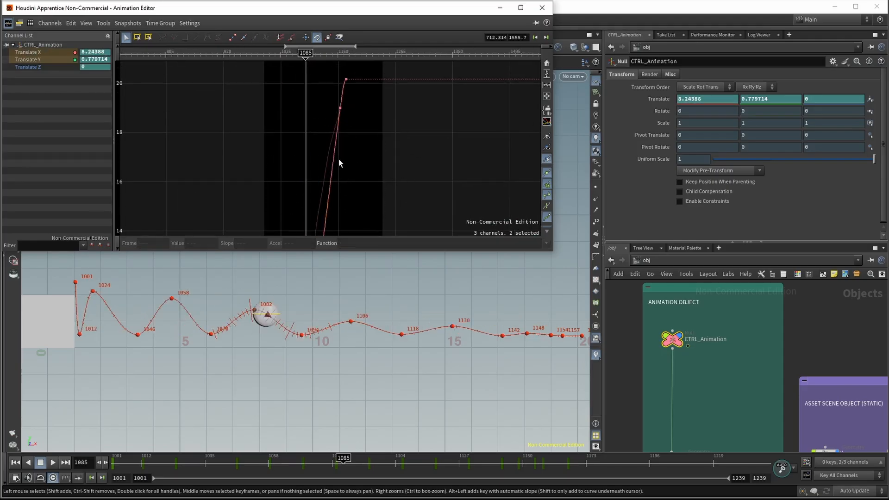
Delete the Translate X key at frame 1154, leaving only the first and last keys on the curve
{"action": "left_click_drag", "start_coordinate": [366, 99], "coordinate": [323, 127]}
{"action": "key", "text": "Delete"}
{"action": "scroll", "coordinate": [403, 158], "scroll_direction": "down", "scroll_amount": 4}
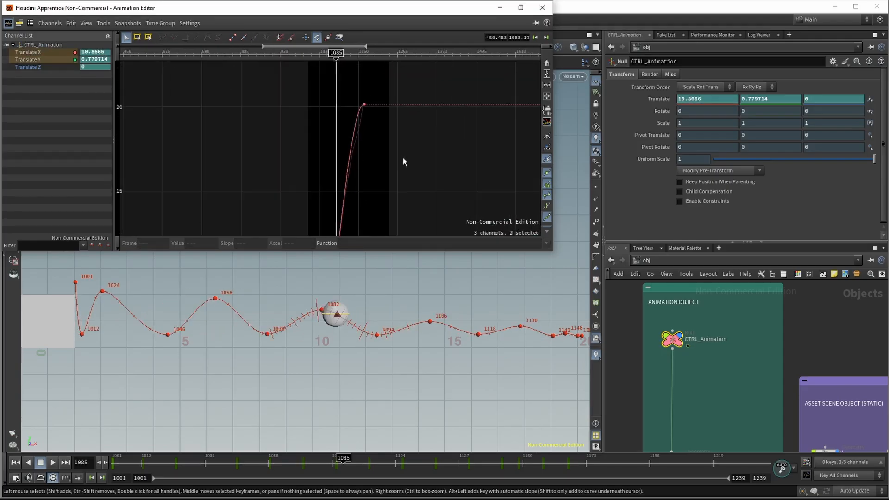
{"action": "middle_click_drag", "start_coordinate": [389, 202], "coordinate": [397, 137]}
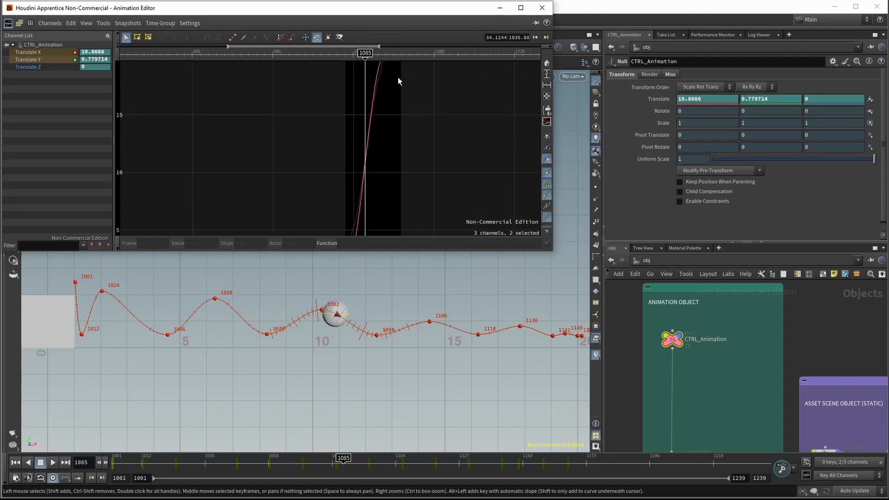
{"action": "scroll", "coordinate": [442, 127], "scroll_direction": "down", "scroll_amount": 2}
Set both remaining Translate X keys to linear interpolation and scrub back to before the animation start
{"action": "left_click", "coordinate": [435, 129]}
{"action": "left_click", "coordinate": [48, 53]}
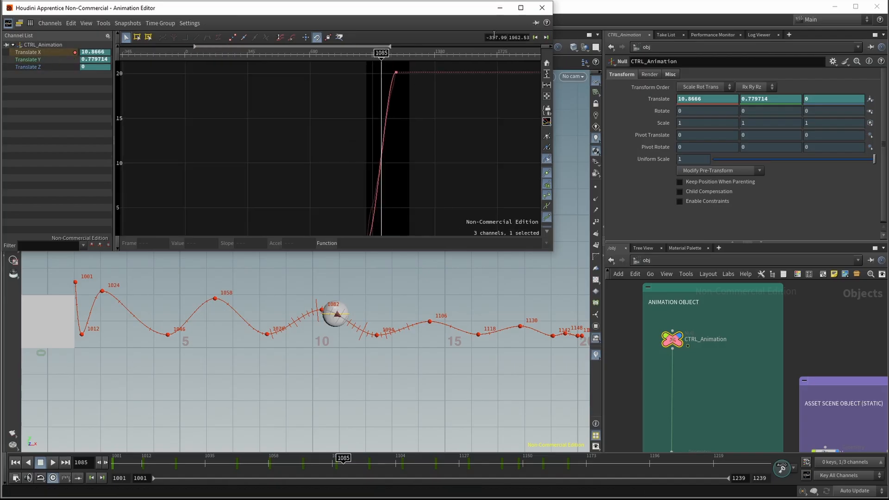
{"action": "left_click", "coordinate": [547, 76]}
{"action": "left_click_drag", "start_coordinate": [450, 67], "coordinate": [263, 235]}
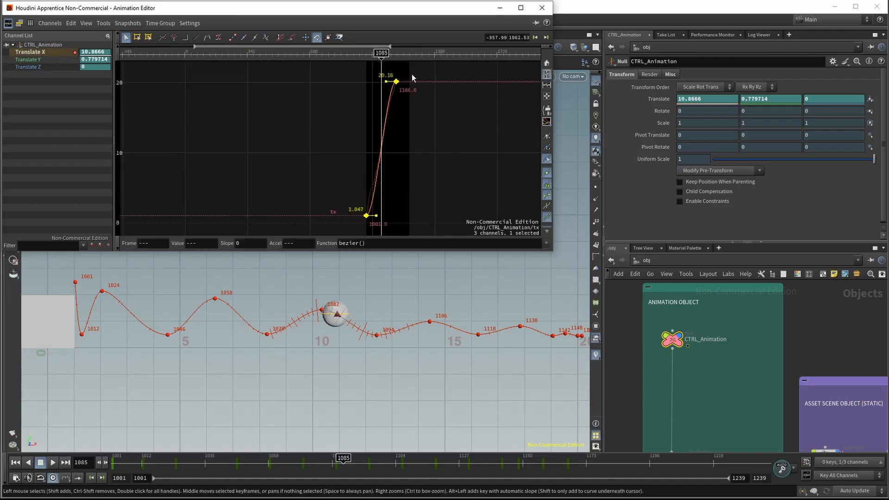
{"action": "left_click", "coordinate": [195, 37]}
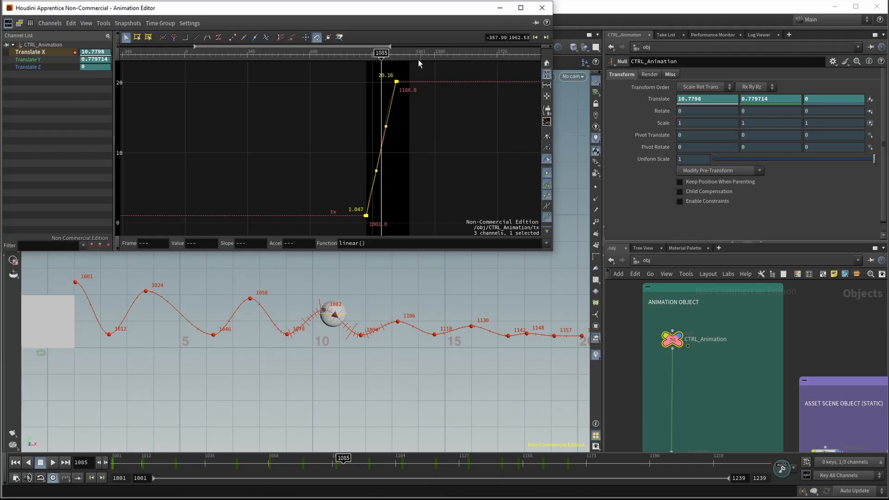
{"action": "mouse_move", "coordinate": [381, 54]}
{"action": "left_mouse_down"}
{"action": "mouse_move", "coordinate": [370, 55]}
{"action": "mouse_move", "coordinate": [401, 58]}
{"action": "mouse_move", "coordinate": [366, 65]}
{"action": "left_mouse_up"}
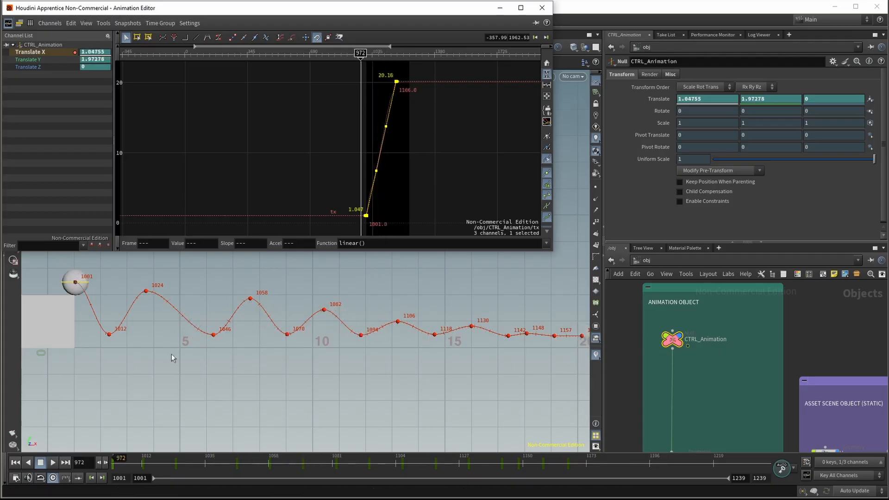
Show only the Translate Y curve and move the playhead to the first ground contact at frame 1012
{"action": "left_click", "coordinate": [28, 59]}
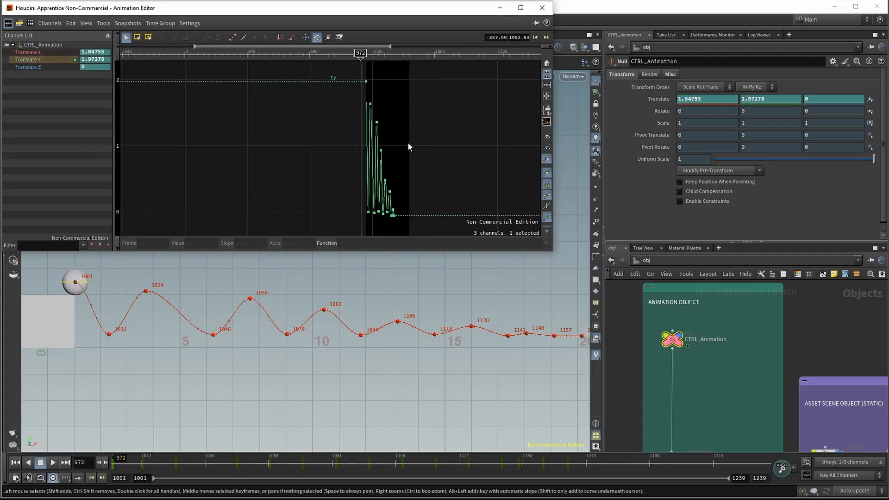
{"action": "scroll", "coordinate": [415, 193], "scroll_direction": "up", "scroll_amount": 5}
{"action": "middle_click_drag", "start_coordinate": [362, 193], "coordinate": [418, 194]}
{"action": "scroll", "coordinate": [418, 194], "scroll_direction": "up", "scroll_amount": 3}
{"action": "scroll", "coordinate": [389, 192], "scroll_direction": "up", "scroll_amount": 3}
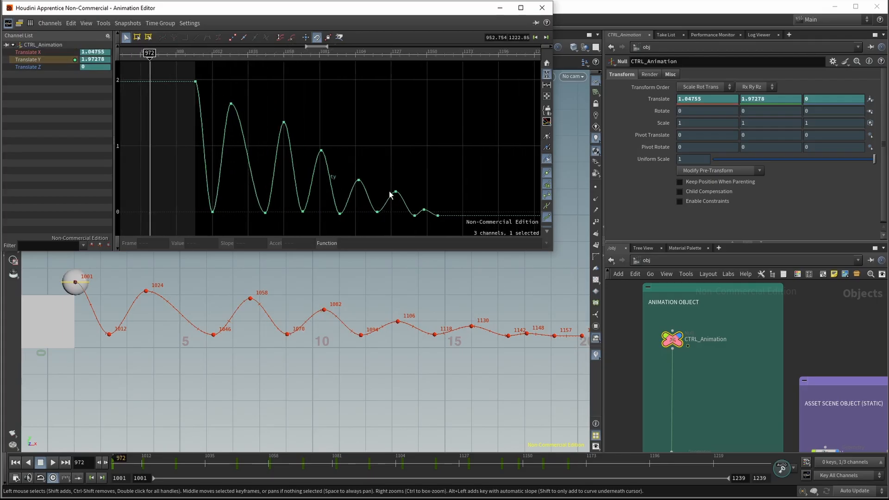
{"action": "scroll", "coordinate": [325, 192], "scroll_direction": "up", "scroll_amount": 3}
{"action": "scroll", "coordinate": [328, 191], "scroll_direction": "down", "scroll_amount": 2}
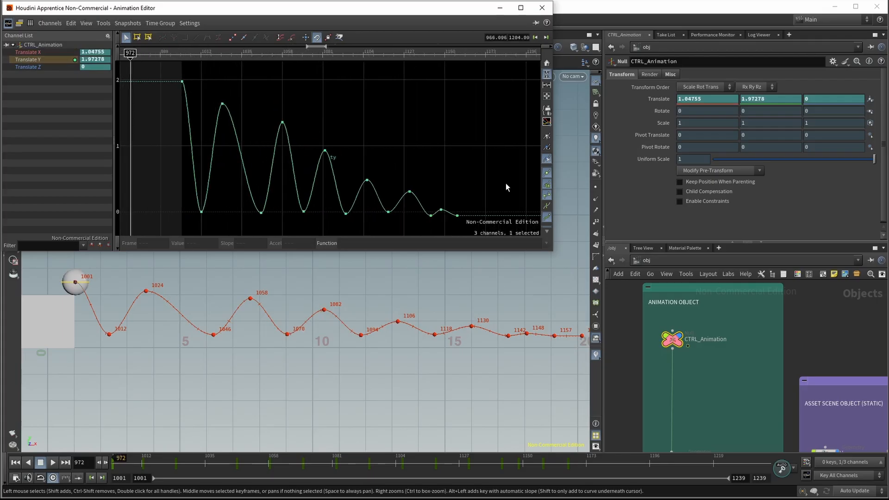
{"action": "left_click_drag", "start_coordinate": [506, 183], "coordinate": [437, 227]}
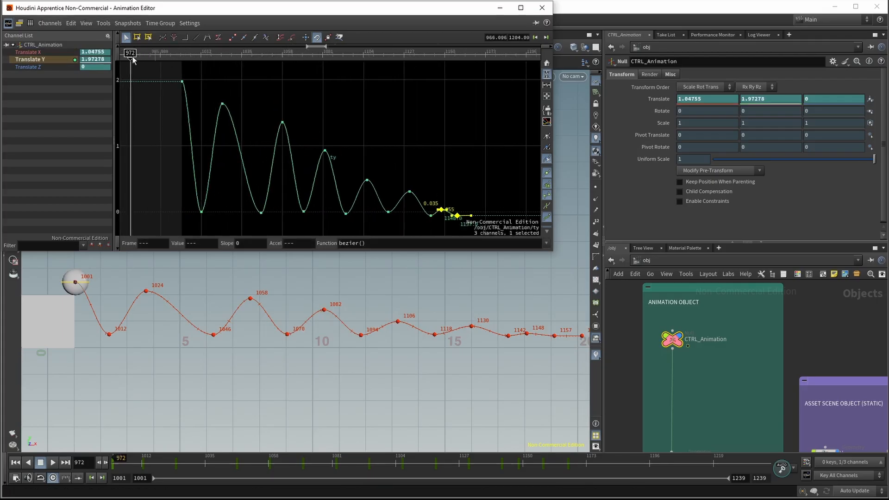
{"action": "left_click_drag", "start_coordinate": [126, 54], "coordinate": [277, 108]}
{"action": "scroll", "coordinate": [185, 57], "scroll_direction": "up", "scroll_amount": 10}
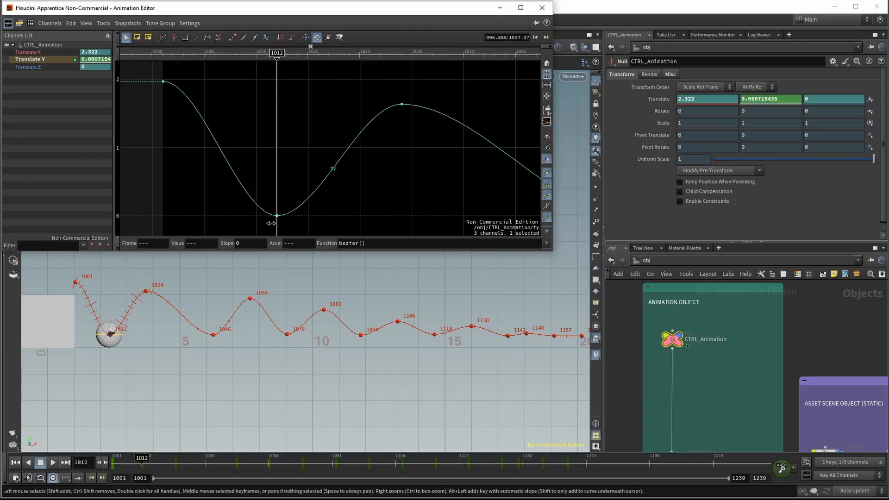
Try to lengthen the outgoing handle of the Translate Y key at frame 1012, undoing the change
{"action": "left_click_drag", "start_coordinate": [365, 200], "coordinate": [250, 235]}
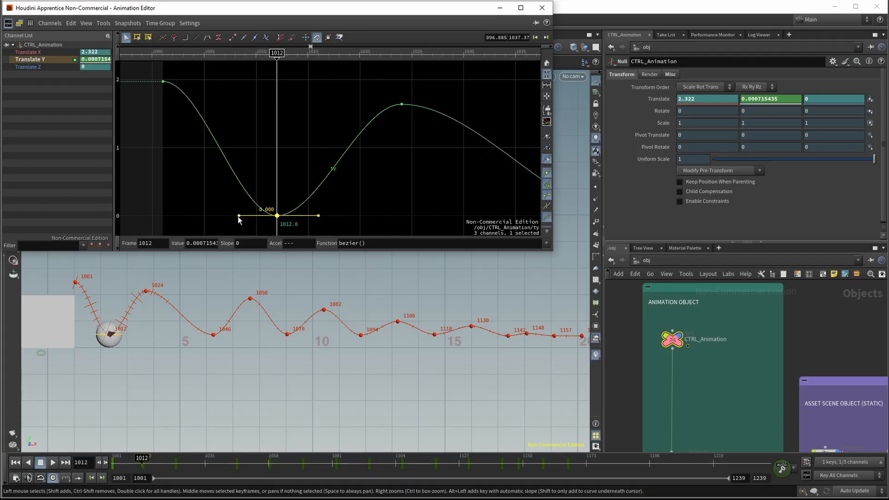
{"action": "mouse_move", "coordinate": [320, 218]}
{"action": "left_mouse_down"}
{"action": "mouse_move", "coordinate": [326, 223]}
{"action": "mouse_move", "coordinate": [319, 193]}
{"action": "mouse_move", "coordinate": [312, 225]}
{"action": "mouse_move", "coordinate": [326, 216]}
{"action": "mouse_move", "coordinate": [327, 190]}
{"action": "mouse_move", "coordinate": [328, 234]}
{"action": "mouse_move", "coordinate": [329, 216]}
{"action": "left_mouse_up"}
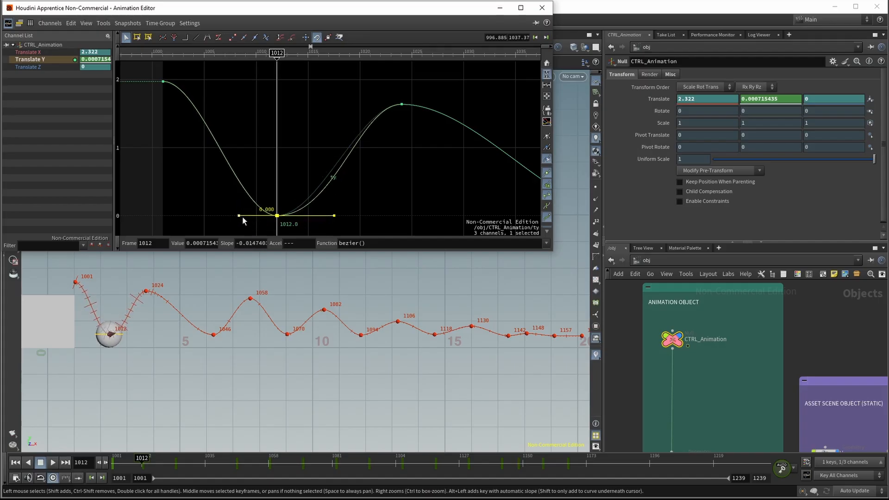
{"action": "key", "text": "ctrl+z"}
{"action": "left_click", "coordinate": [368, 212]}
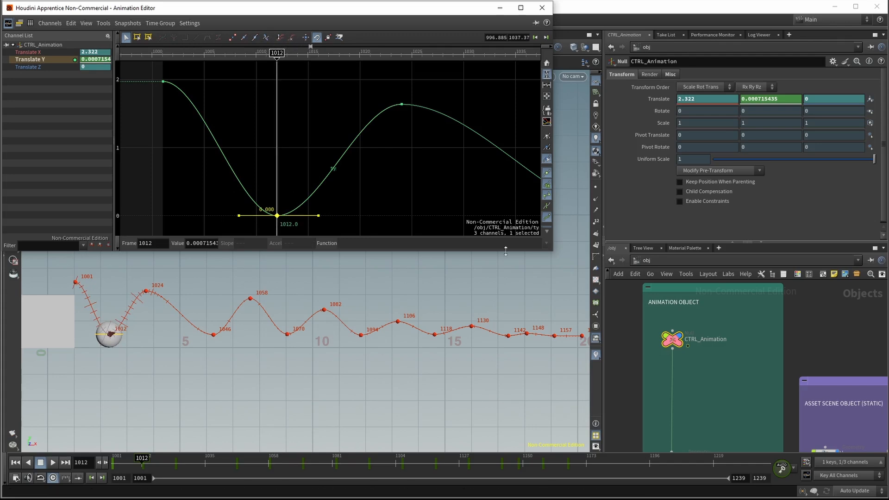
Untie the handles of the Translate Y key at frame 1012 and raise its outgoing handle to a slope of about 22.4
{"action": "left_click", "coordinate": [277, 216]}
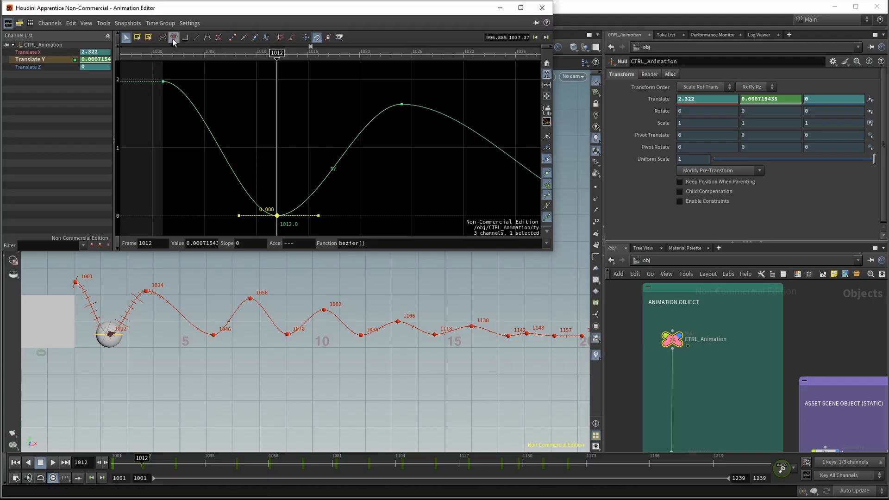
{"action": "scroll", "coordinate": [287, 224], "scroll_direction": "up", "scroll_amount": 3}
{"action": "scroll", "coordinate": [287, 224], "scroll_direction": "up", "scroll_amount": 2}
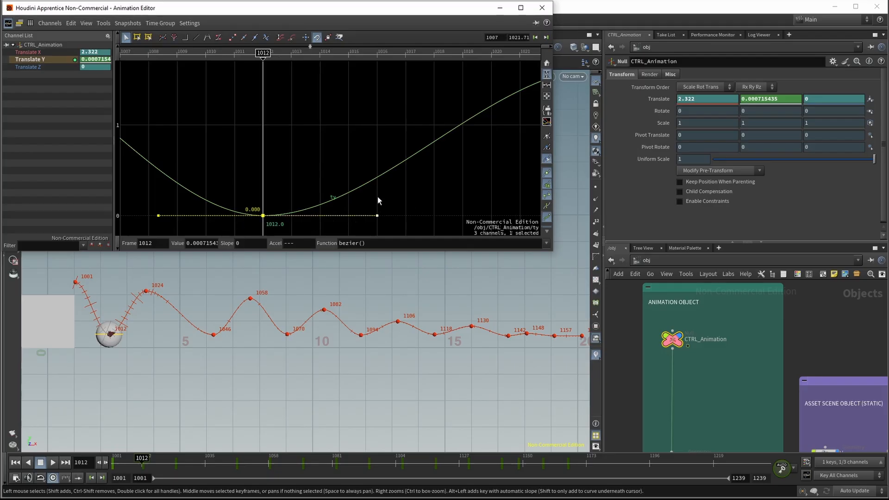
{"action": "left_click_drag", "start_coordinate": [377, 215], "coordinate": [303, 108]}
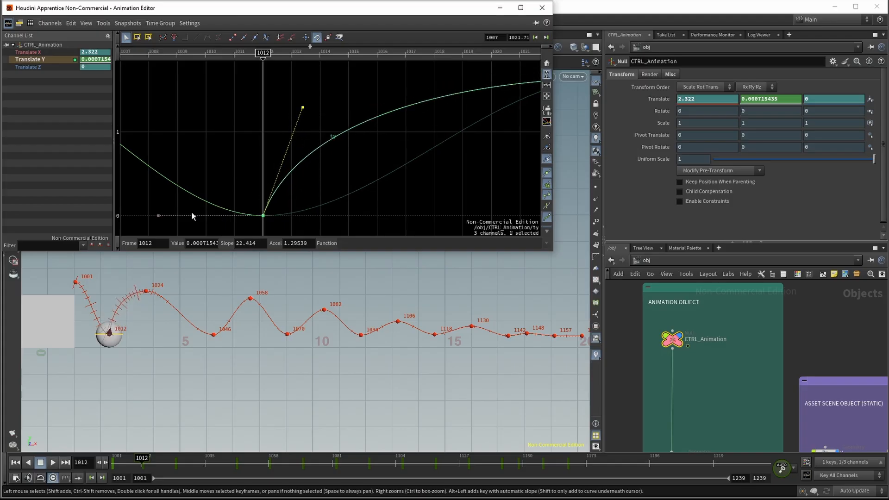
Raise the incoming handle of the Translate Y key at frame 1012 to a slope of about -18.7
{"action": "left_click_drag", "start_coordinate": [161, 216], "coordinate": [246, 114]}
{"action": "scroll", "coordinate": [382, 180], "scroll_direction": "down", "scroll_amount": 6}
{"action": "scroll", "coordinate": [232, 131], "scroll_direction": "up", "scroll_amount": 3}
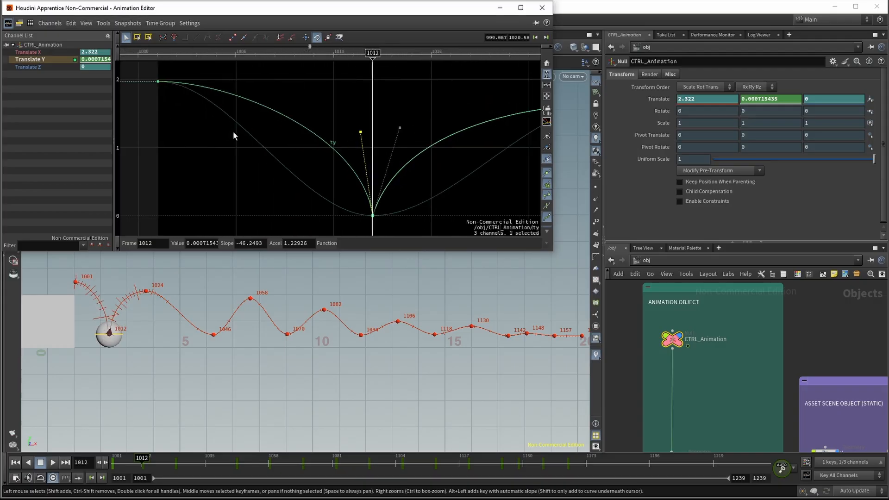
{"action": "left_click", "coordinate": [160, 54]}
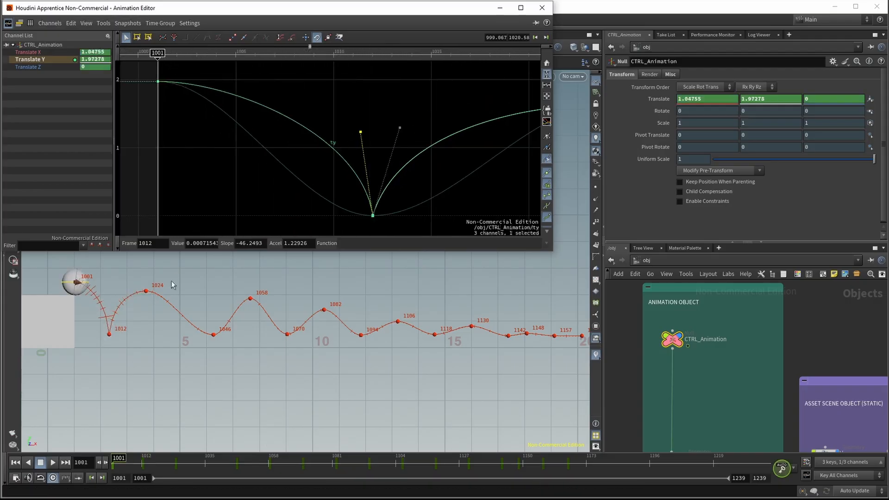
{"action": "left_click_drag", "start_coordinate": [219, 371], "coordinate": [388, 366]}
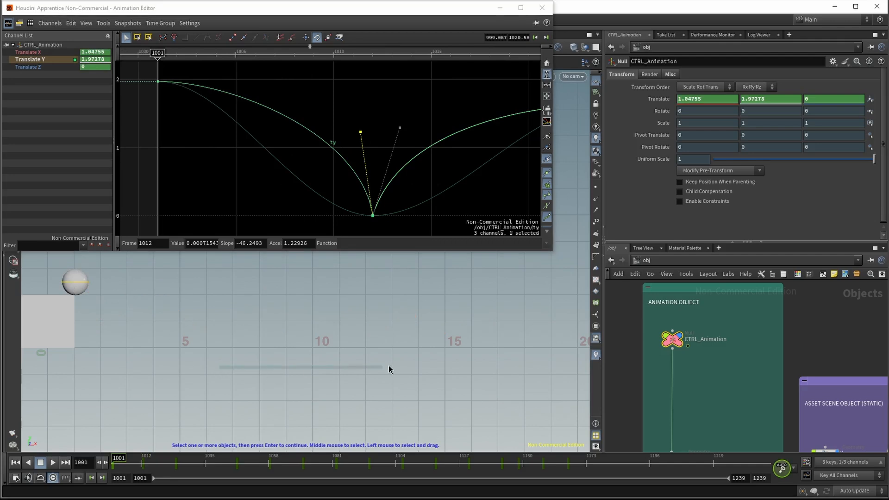
{"action": "key", "text": "ctrl+z"}
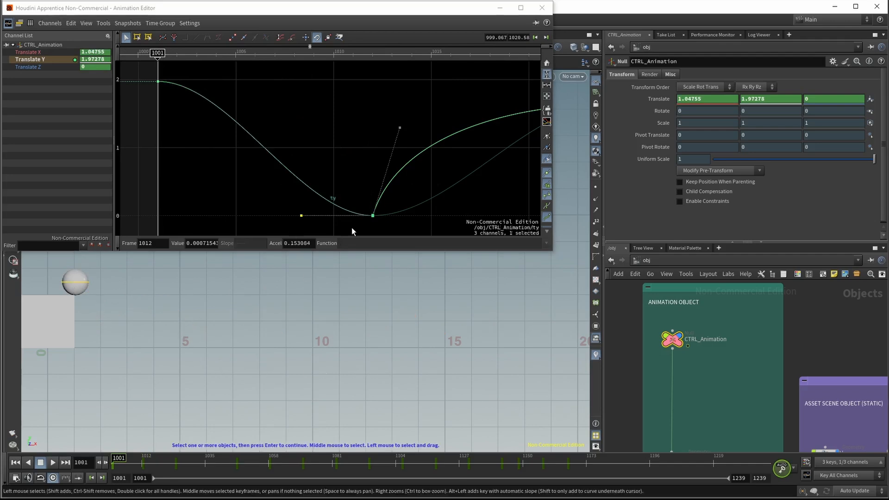
{"action": "left_click_drag", "start_coordinate": [302, 216], "coordinate": [343, 136]}
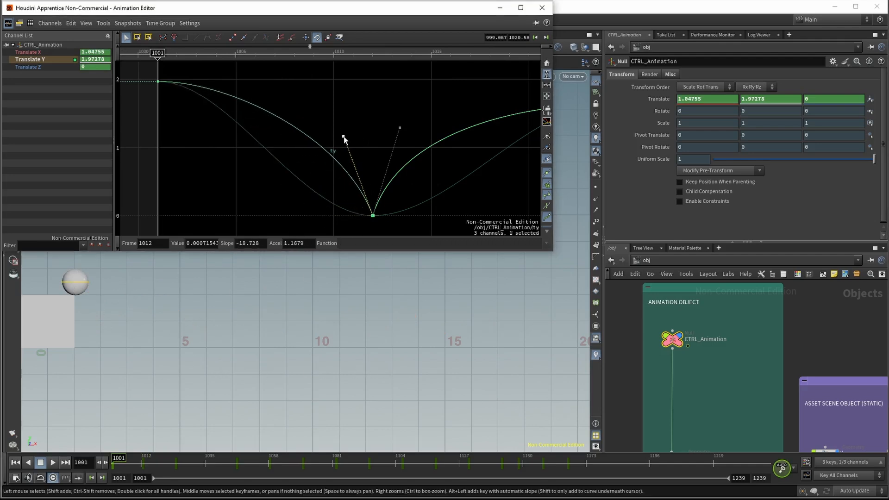
Play the animation from the start with the viewport close on the ball to check the first bounce
{"action": "right_click", "coordinate": [254, 314]}
{"action": "left_click", "coordinate": [190, 303]}
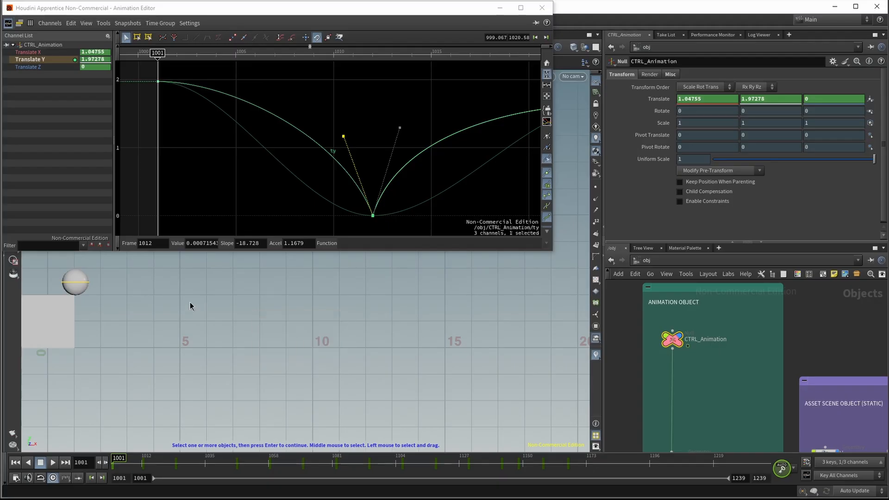
{"action": "key", "text": "Escape"}
{"action": "scroll", "coordinate": [193, 311], "scroll_direction": "up", "scroll_amount": 3}
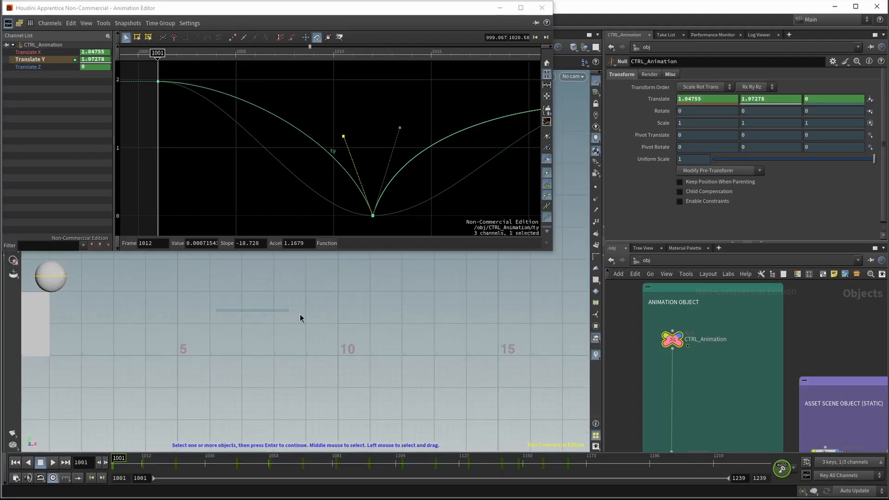
{"action": "left_click", "coordinate": [299, 314]}
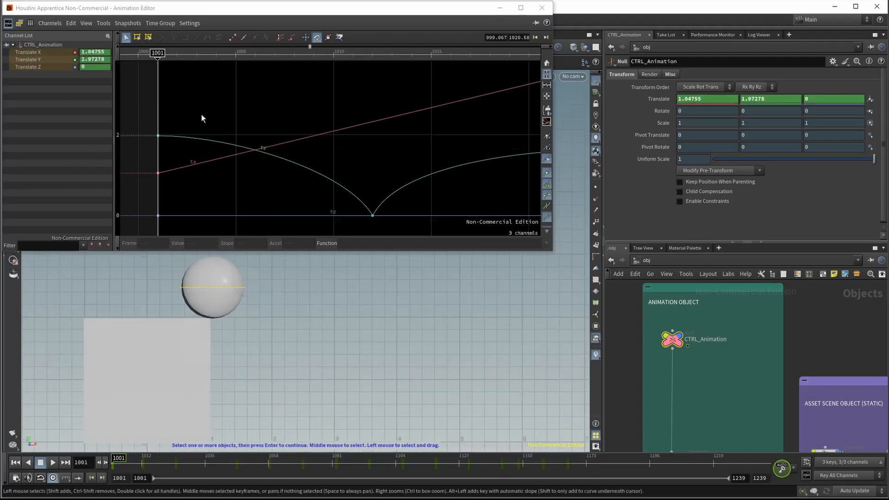
{"action": "left_click", "coordinate": [54, 464]}
{"action": "left_click", "coordinate": [54, 464]}
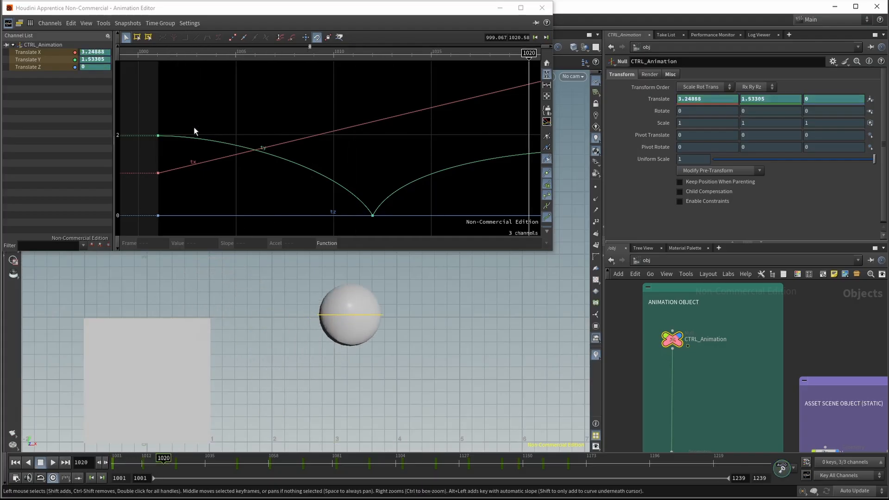
{"action": "mouse_move", "coordinate": [175, 55]}
{"action": "left_mouse_down"}
{"action": "mouse_move", "coordinate": [160, 54]}
{"action": "mouse_move", "coordinate": [294, 54]}
{"action": "mouse_move", "coordinate": [235, 54]}
{"action": "mouse_move", "coordinate": [161, 75]}
{"action": "mouse_move", "coordinate": [377, 92]}
{"action": "mouse_move", "coordinate": [298, 100]}
{"action": "mouse_move", "coordinate": [395, 106]}
{"action": "mouse_move", "coordinate": [344, 99]}
{"action": "mouse_move", "coordinate": [454, 95]}
{"action": "mouse_move", "coordinate": [296, 103]}
{"action": "mouse_move", "coordinate": [77, 92]}
{"action": "left_mouse_up"}
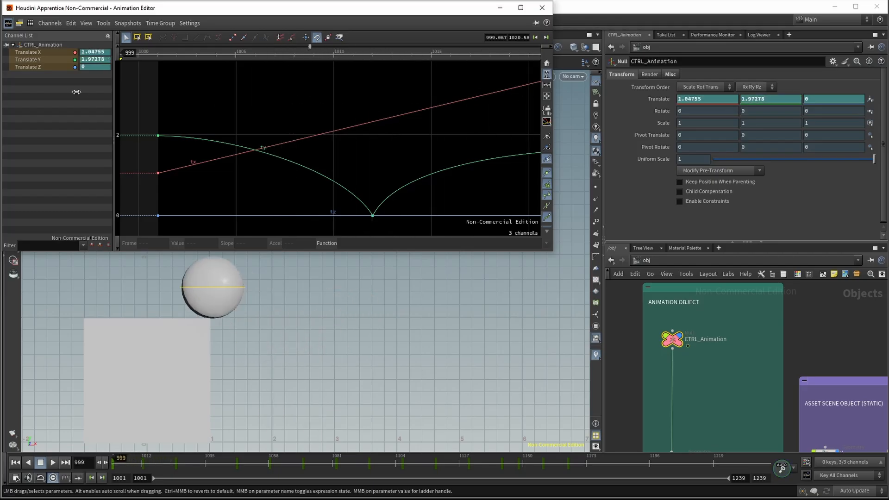
{"action": "left_click", "coordinate": [55, 464]}
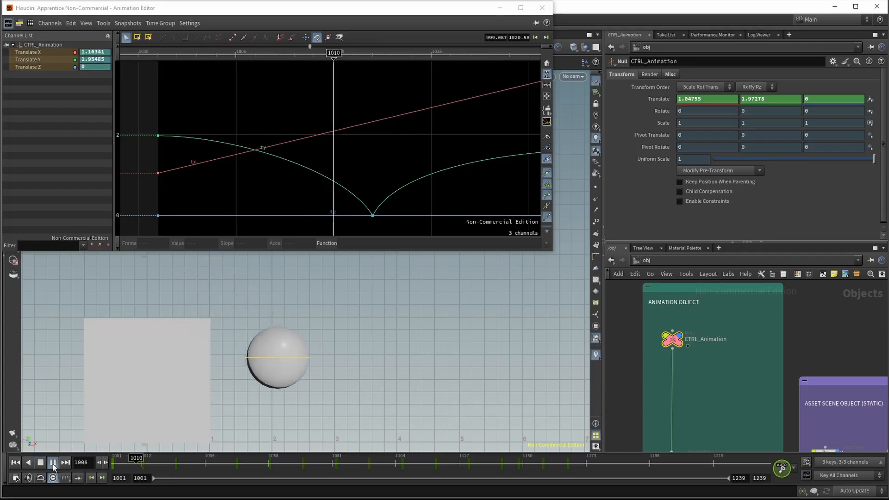
Steepen both handles of the Translate Y key at frame 1012, giving the outgoing one a slope of about 58
{"action": "scroll", "coordinate": [289, 182], "scroll_direction": "down", "scroll_amount": 7}
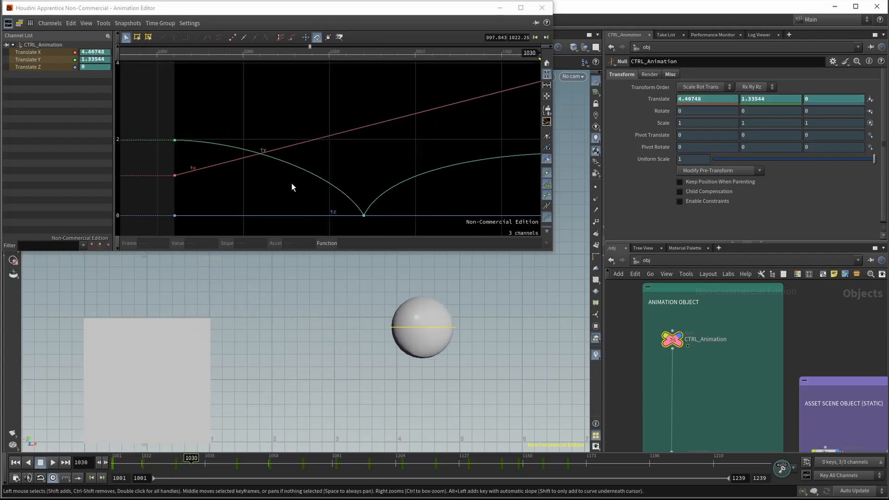
{"action": "scroll", "coordinate": [421, 173], "scroll_direction": "up", "scroll_amount": 1}
{"action": "scroll", "coordinate": [319, 216], "scroll_direction": "up", "scroll_amount": 1}
{"action": "left_click_drag", "start_coordinate": [319, 216], "coordinate": [279, 227]}
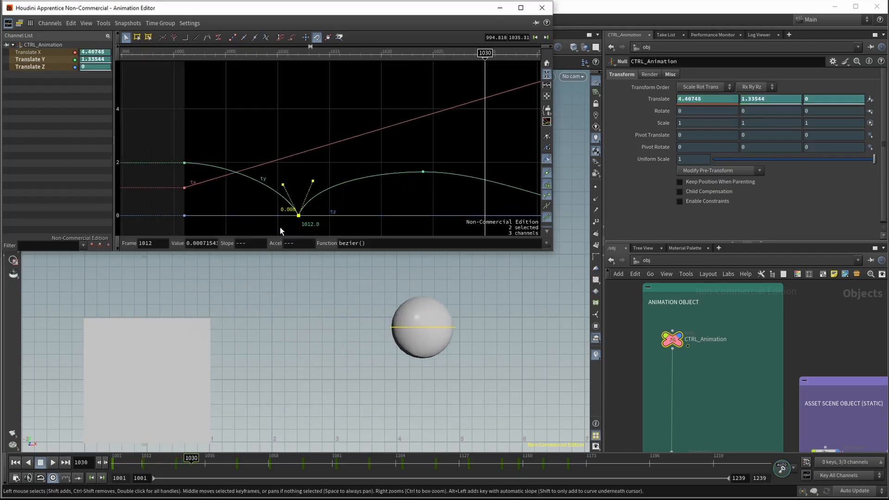
{"action": "scroll", "coordinate": [287, 190], "scroll_direction": "up", "scroll_amount": 4}
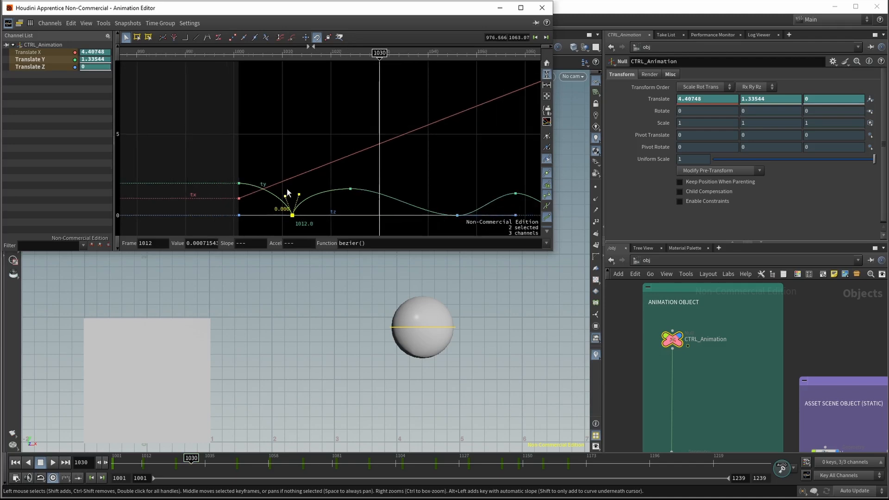
{"action": "left_click_drag", "start_coordinate": [279, 171], "coordinate": [287, 165]}
{"action": "left_click", "coordinate": [341, 170]}
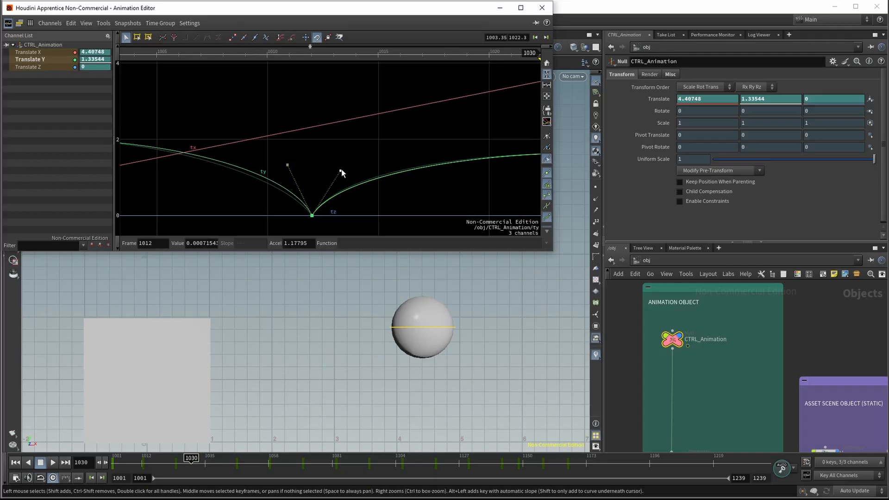
{"action": "left_click_drag", "start_coordinate": [341, 170], "coordinate": [326, 161]}
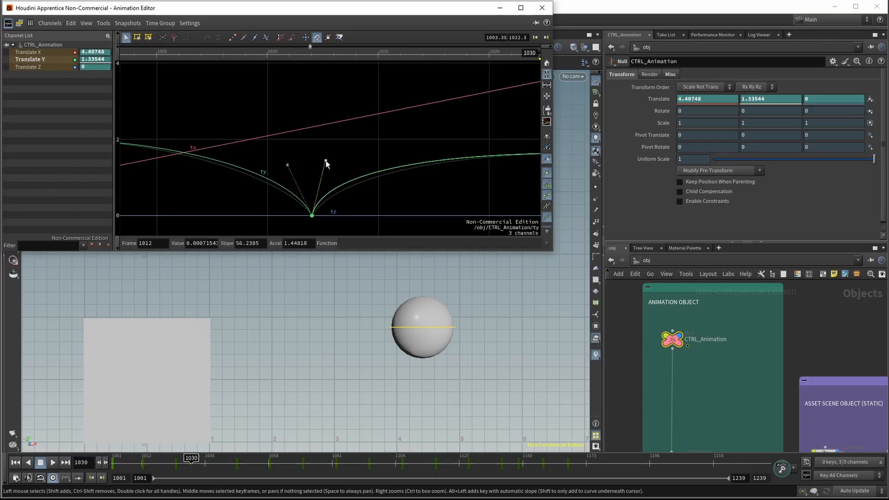
{"action": "scroll", "coordinate": [262, 190], "scroll_direction": "down", "scroll_amount": 6}
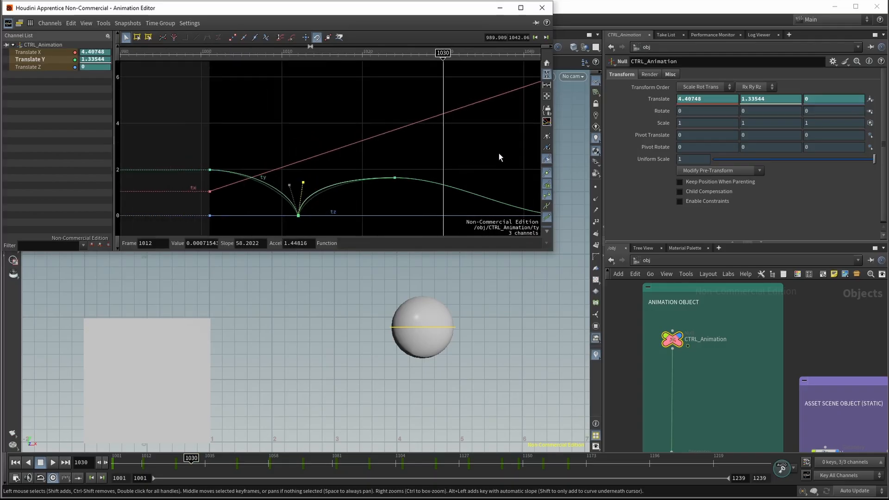
{"action": "middle_click_drag", "start_coordinate": [499, 154], "coordinate": [389, 160]}
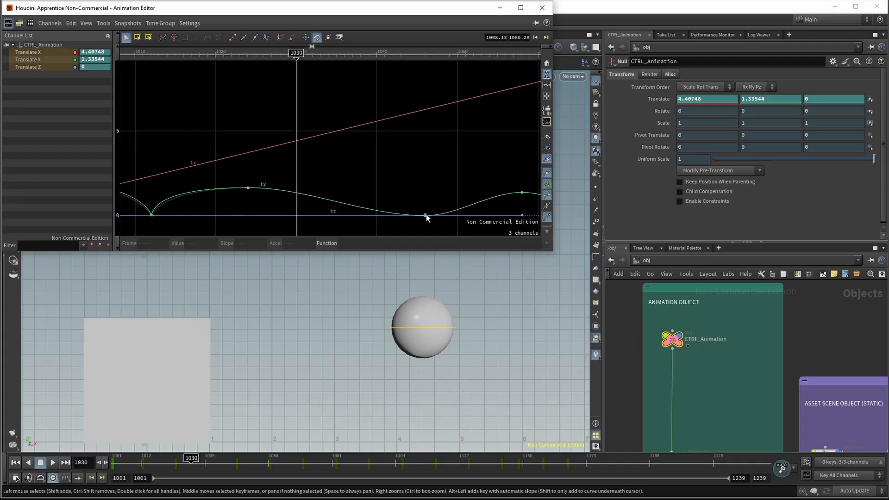
Isolate the Translate Y curve, select its contact key at frame 1012, and undo the accidental cut of that key
{"action": "left_click", "coordinate": [42, 60]}
{"action": "left_click", "coordinate": [425, 216]}
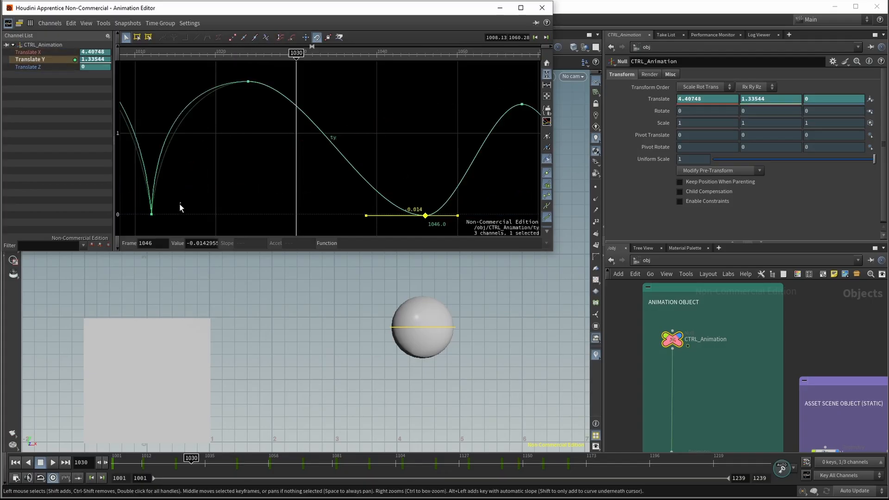
{"action": "left_click_drag", "start_coordinate": [179, 204], "coordinate": [130, 227]}
{"action": "key", "text": "ctrl+z"}
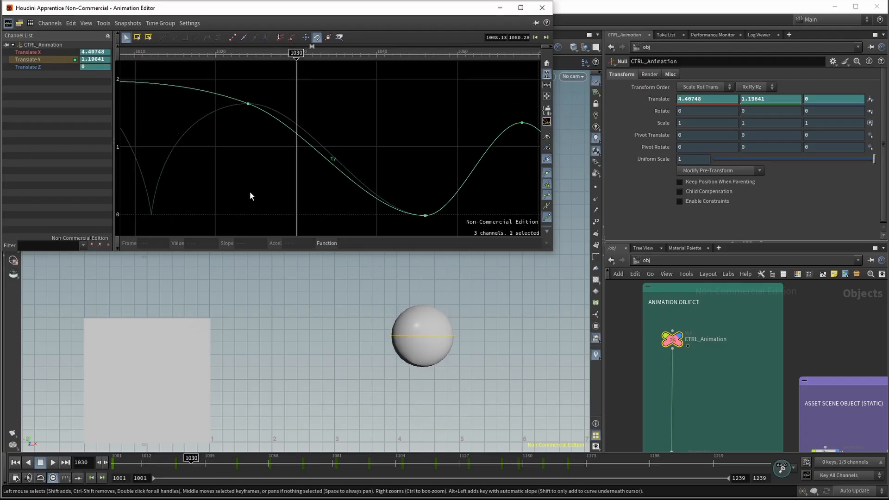
{"action": "key", "text": "ctrl+z"}
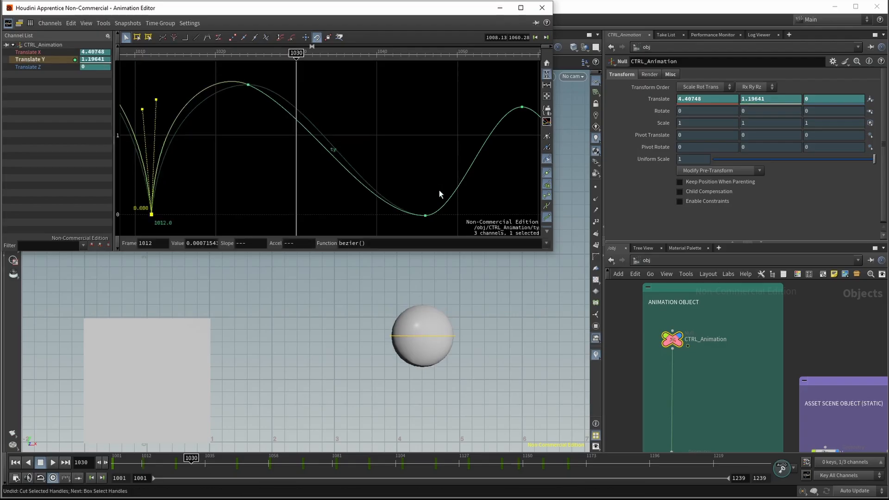
Paste the copied frame 1012 contact key over the Translate Y key at frame 1046
{"action": "left_click_drag", "start_coordinate": [416, 231], "coordinate": [416, 231]}
{"action": "left_click", "coordinate": [425, 53]}
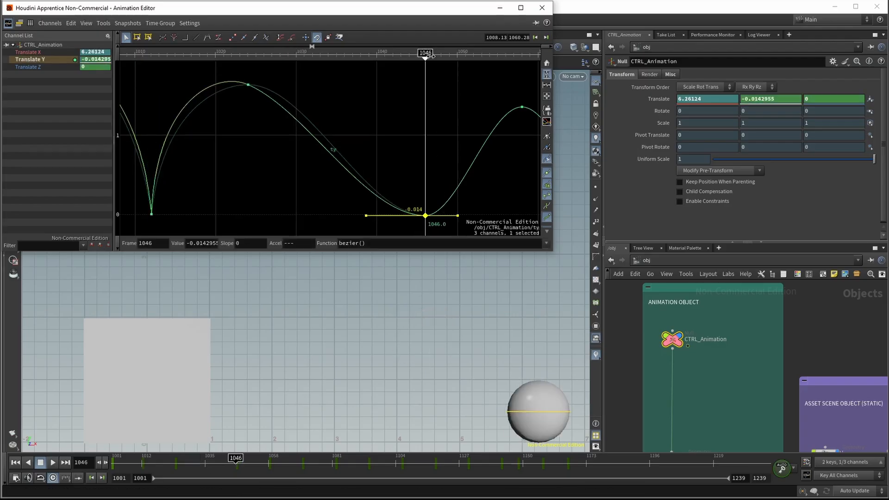
{"action": "key", "text": "ctrl+v"}
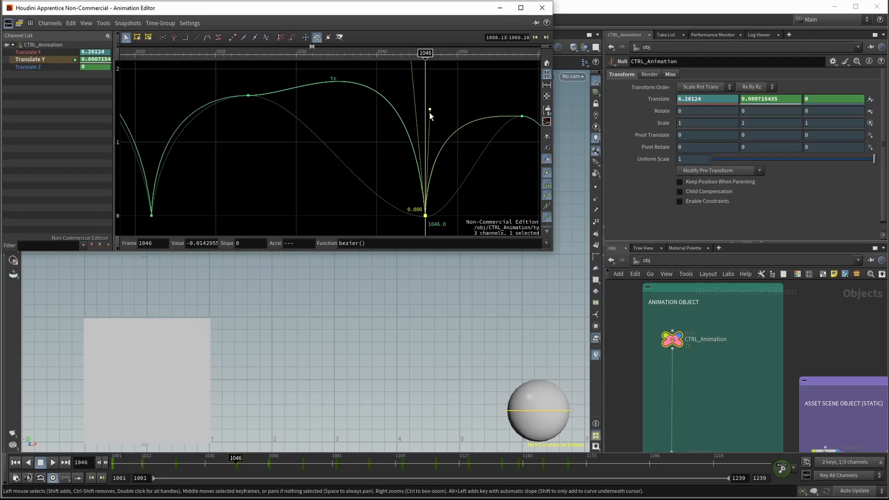
Shorten the incoming handle of the Translate Y key at frame 1046 to round the descent into the second contact
{"action": "scroll", "coordinate": [381, 185], "scroll_direction": "down", "scroll_amount": 5}
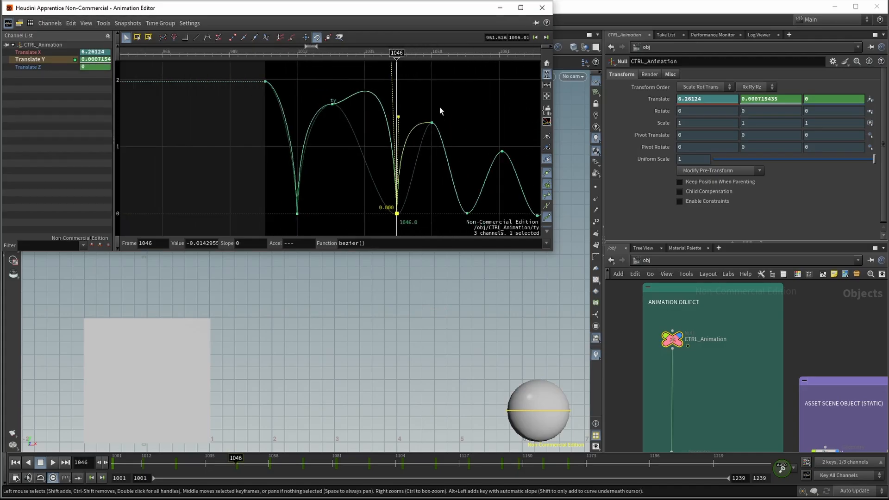
{"action": "middle_click_drag", "start_coordinate": [435, 107], "coordinate": [433, 106]}
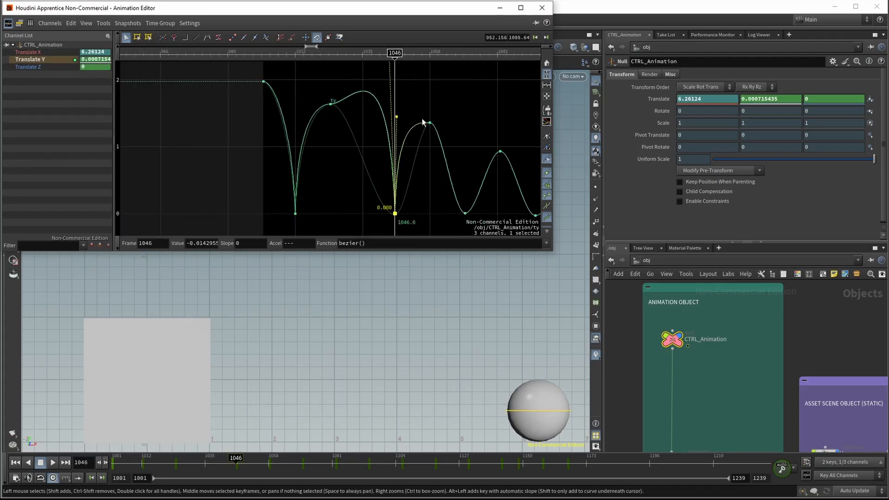
{"action": "left_click", "coordinate": [547, 84]}
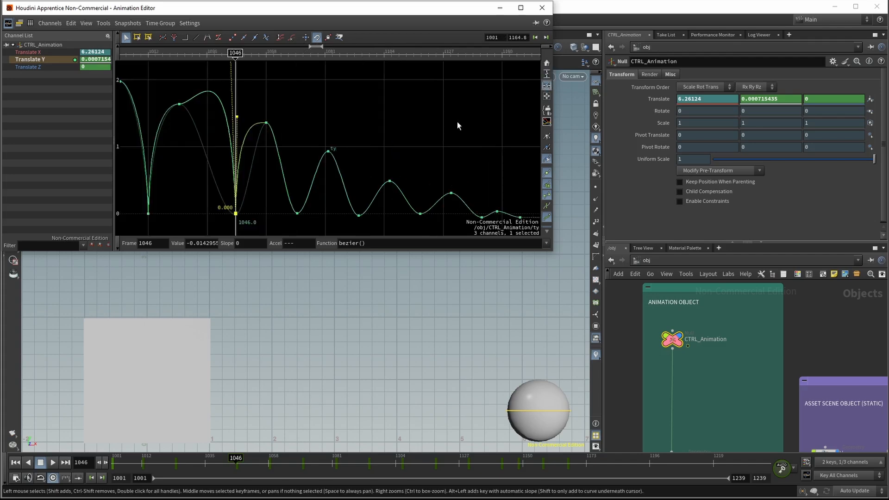
{"action": "middle_click_drag", "start_coordinate": [277, 89], "coordinate": [287, 112]}
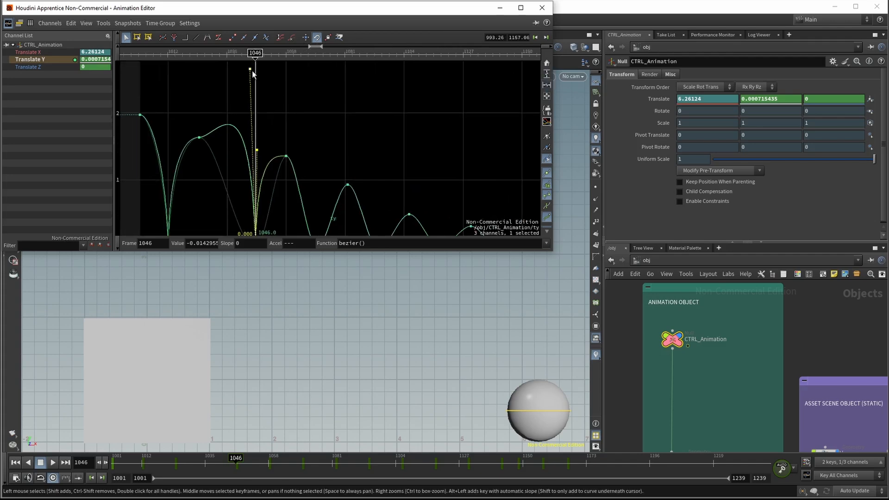
{"action": "left_click_drag", "start_coordinate": [251, 71], "coordinate": [251, 148]}
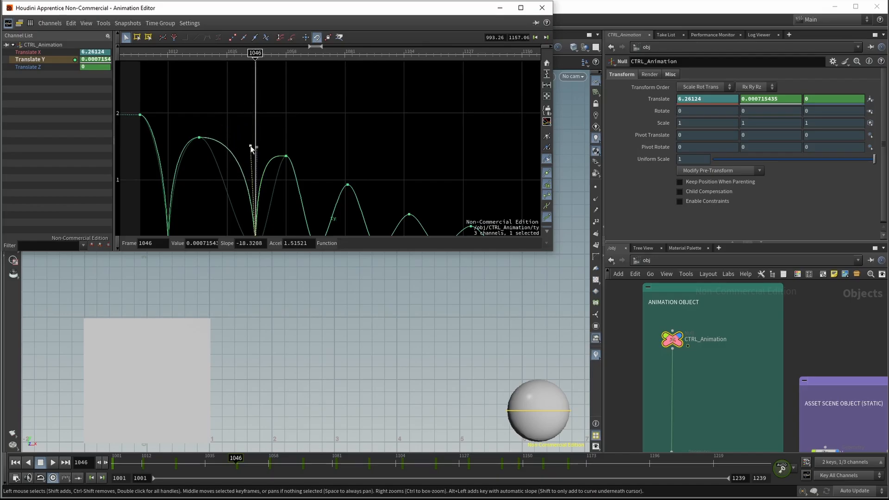
{"action": "scroll", "coordinate": [250, 185], "scroll_direction": "up", "scroll_amount": 3}
{"action": "middle_click_drag", "start_coordinate": [351, 105], "coordinate": [440, 81]}
{"action": "scroll", "coordinate": [365, 96], "scroll_direction": "down", "scroll_amount": 1}
{"action": "middle_click_drag", "start_coordinate": [383, 84], "coordinate": [392, 84]}
{"action": "left_click_drag", "start_coordinate": [354, 93], "coordinate": [355, 115]}
Move the Translate Y peak key at frame 1024 to frame 1026, value about 1.54, and shorten its outgoing handle
{"action": "left_click_drag", "start_coordinate": [296, 64], "coordinate": [238, 92]}
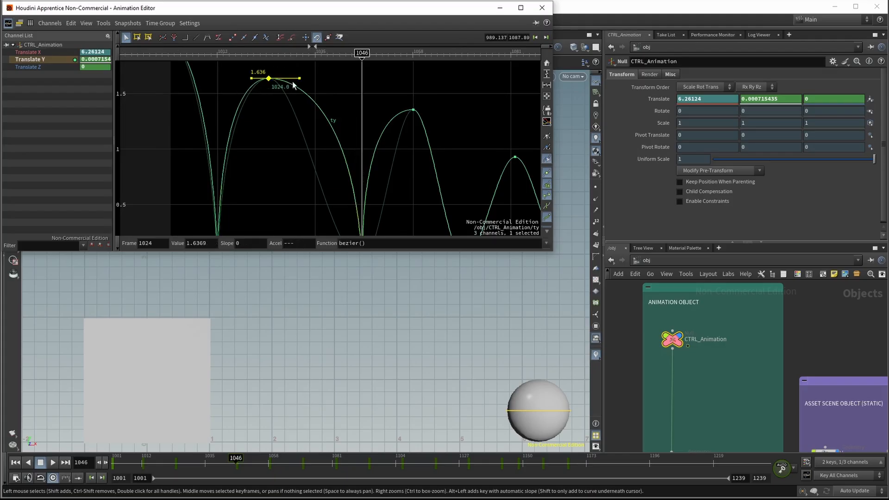
{"action": "left_click_drag", "start_coordinate": [300, 79], "coordinate": [262, 89]}
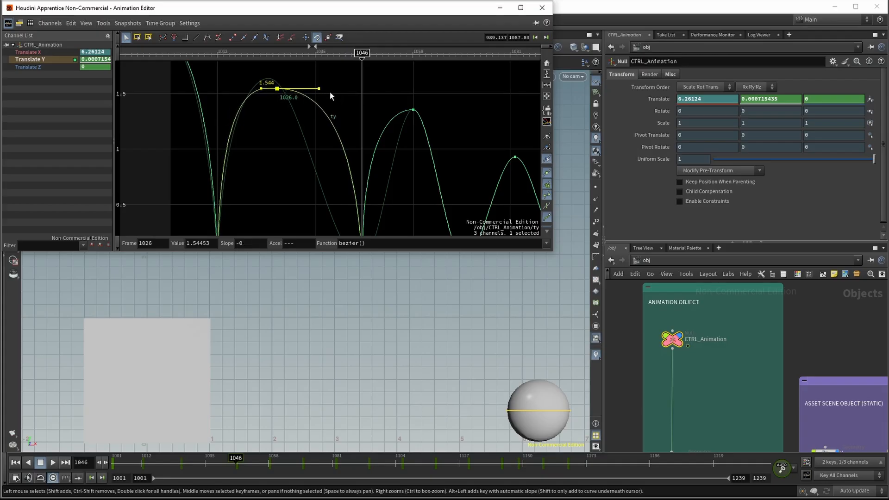
{"action": "left_click_drag", "start_coordinate": [320, 90], "coordinate": [307, 89]}
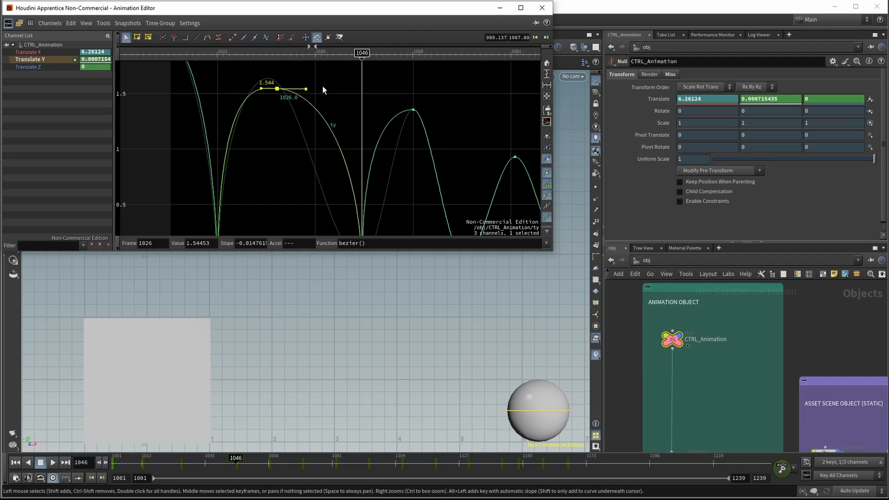
Move the Translate Y contact key at frame 1046 to frame 1041, at a value of about 0.04
{"action": "middle_click_drag", "start_coordinate": [389, 104], "coordinate": [388, 70]}
{"action": "middle_click_drag", "start_coordinate": [390, 163], "coordinate": [390, 120]}
{"action": "left_click_drag", "start_coordinate": [400, 195], "coordinate": [309, 161]}
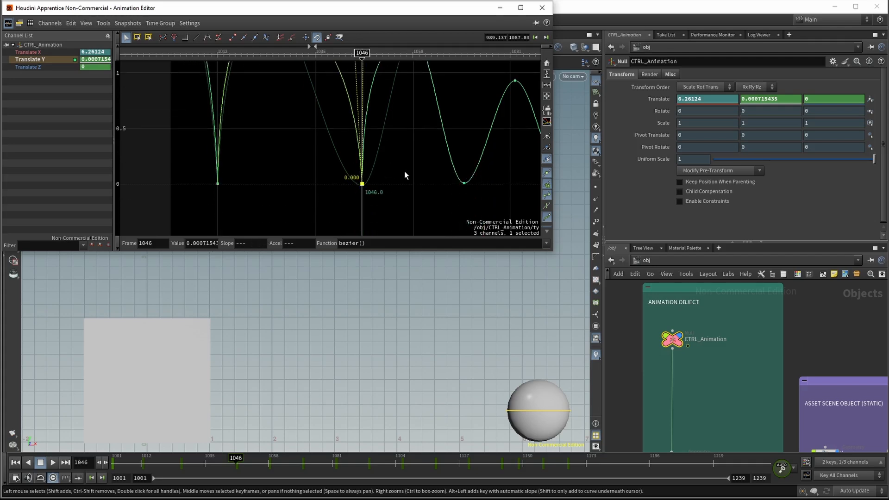
{"action": "middle_click_drag", "start_coordinate": [394, 176], "coordinate": [401, 190]}
{"action": "left_click_drag", "start_coordinate": [370, 197], "coordinate": [336, 194]}
{"action": "middle_click_drag", "start_coordinate": [420, 145], "coordinate": [362, 108]}
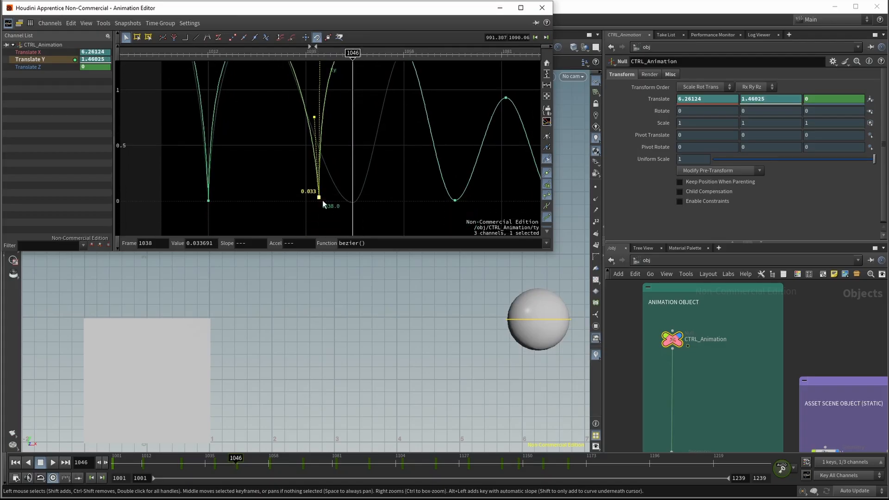
{"action": "left_click_drag", "start_coordinate": [323, 204], "coordinate": [336, 202]}
Move the first bounce's Translate Y peak key back to frame 1024 at about 1.54, undoing the stray key shift
{"action": "middle_click_drag", "start_coordinate": [384, 146], "coordinate": [370, 203]}
{"action": "middle_click_drag", "start_coordinate": [377, 163], "coordinate": [403, 161]}
{"action": "left_click_drag", "start_coordinate": [280, 84], "coordinate": [246, 84]}
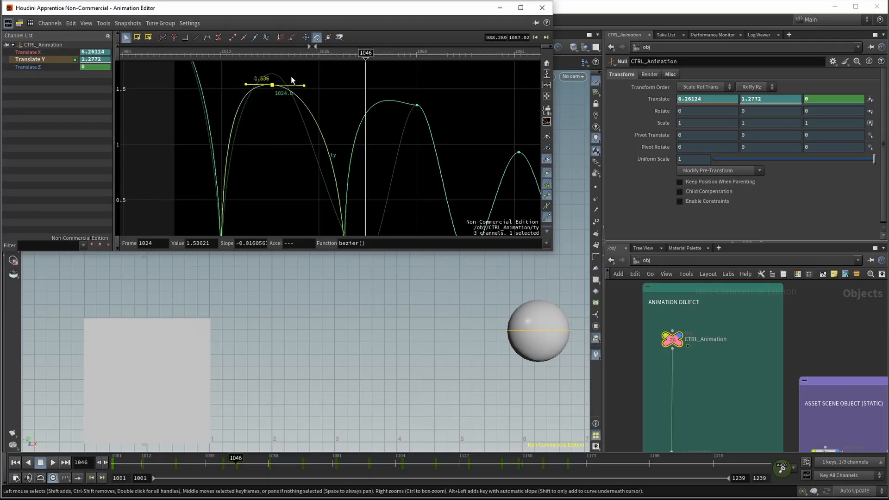
{"action": "middle_click_drag", "start_coordinate": [402, 137], "coordinate": [343, 121]}
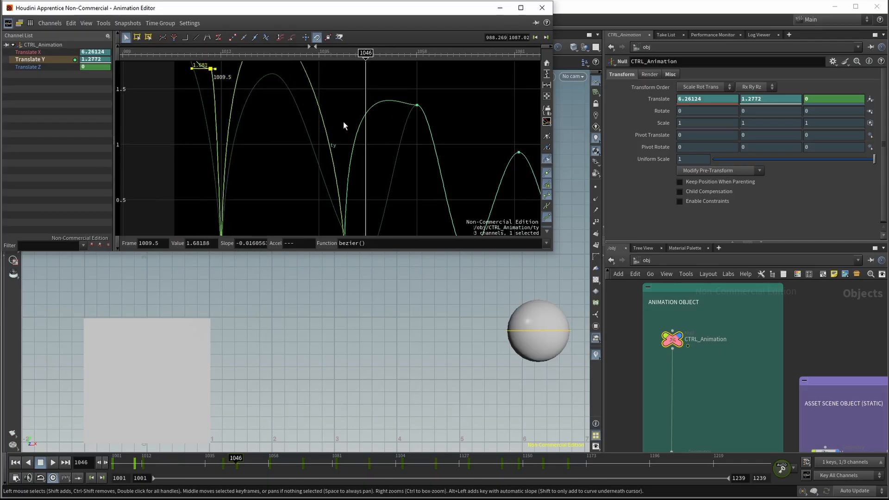
{"action": "key", "text": "ctrl+z"}
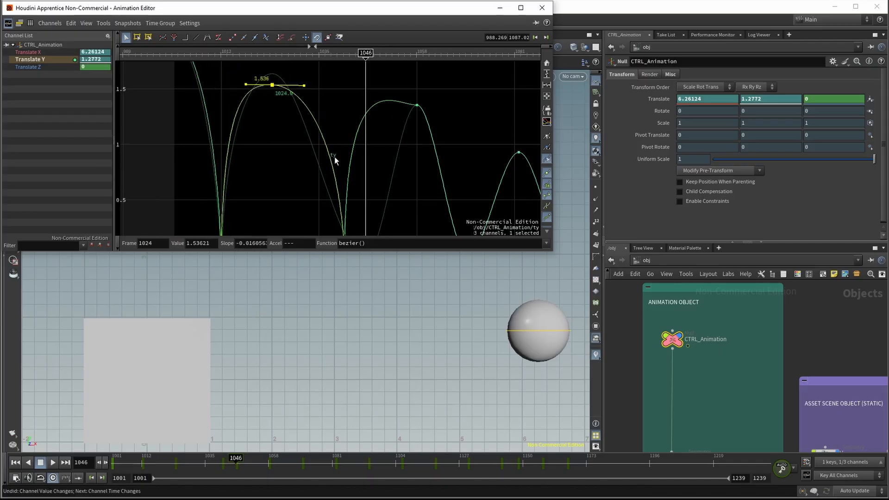
Level the handles of the Translate Y peak key at frame 1024 to a nearly flat slope
{"action": "left_click", "coordinate": [304, 87]}
{"action": "left_click", "coordinate": [304, 85]}
{"action": "left_click_drag", "start_coordinate": [302, 84], "coordinate": [304, 85]}
{"action": "left_click_drag", "start_coordinate": [246, 85], "coordinate": [247, 88]}
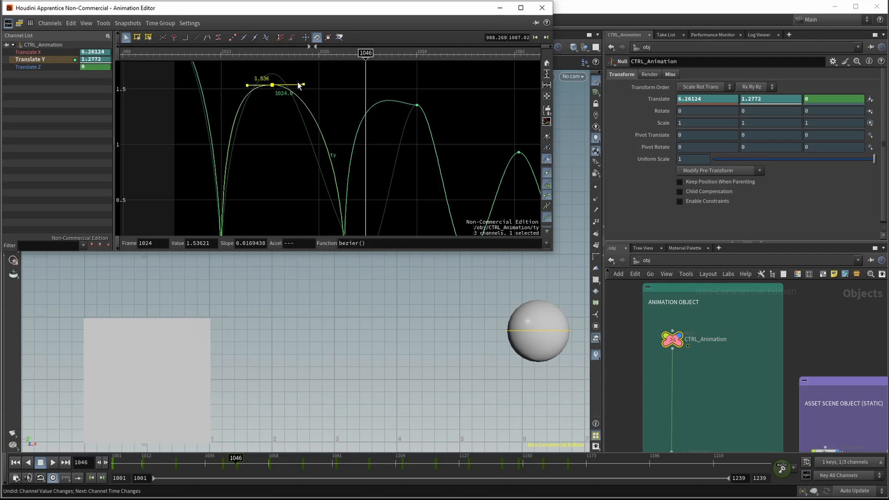
{"action": "left_click_drag", "start_coordinate": [304, 84], "coordinate": [304, 85]}
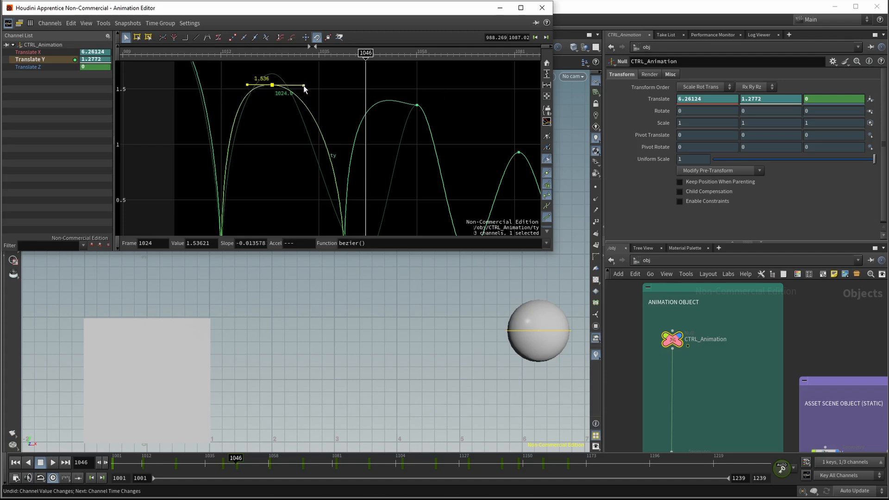
Replace the Translate Y key at frame 1058 with a copy of the frame 1024 peak, and reposition it to frame 1052, value about 1.18
{"action": "left_click", "coordinate": [417, 56]}
{"action": "left_click", "coordinate": [417, 105]}
{"action": "middle_click_drag", "start_coordinate": [433, 119], "coordinate": [432, 121]}
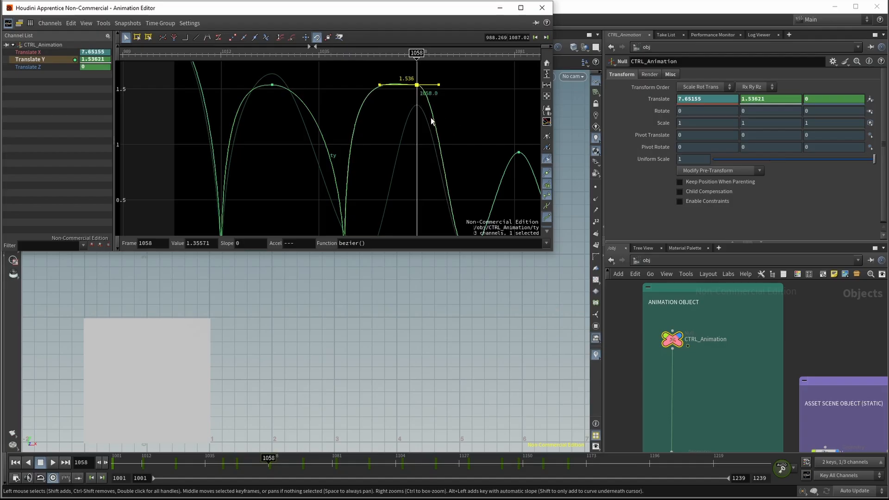
{"action": "left_click_drag", "start_coordinate": [379, 86], "coordinate": [393, 126]}
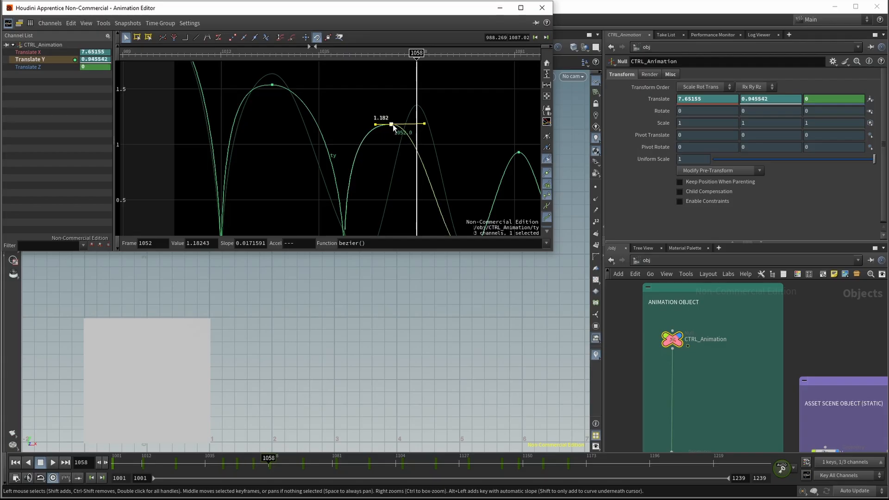
{"action": "key", "text": "ctrl+z"}
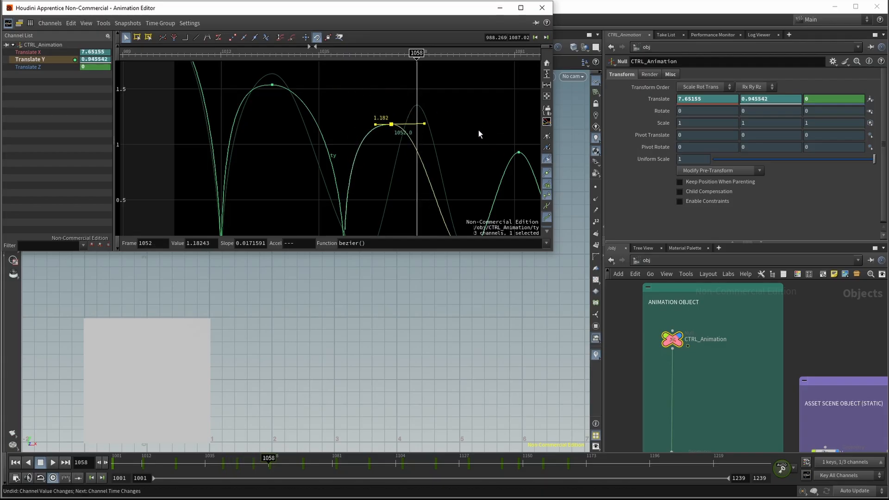
Try to replace the Translate Y key at frame 1070 with a copy of the frame 1041 contact key, and undo the pastes
{"action": "scroll", "coordinate": [440, 118], "scroll_direction": "down", "scroll_amount": 3}
{"action": "left_click", "coordinate": [383, 198]}
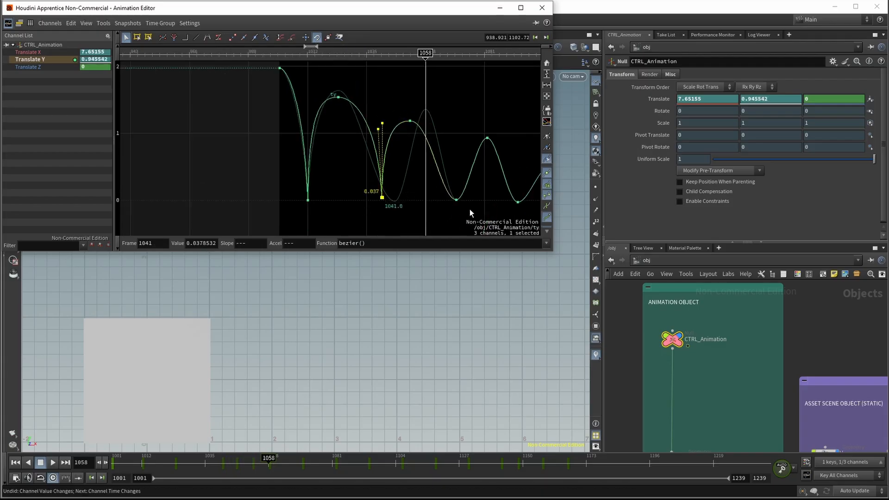
{"action": "left_click", "coordinate": [456, 201]}
{"action": "key", "text": "ctrl+v"}
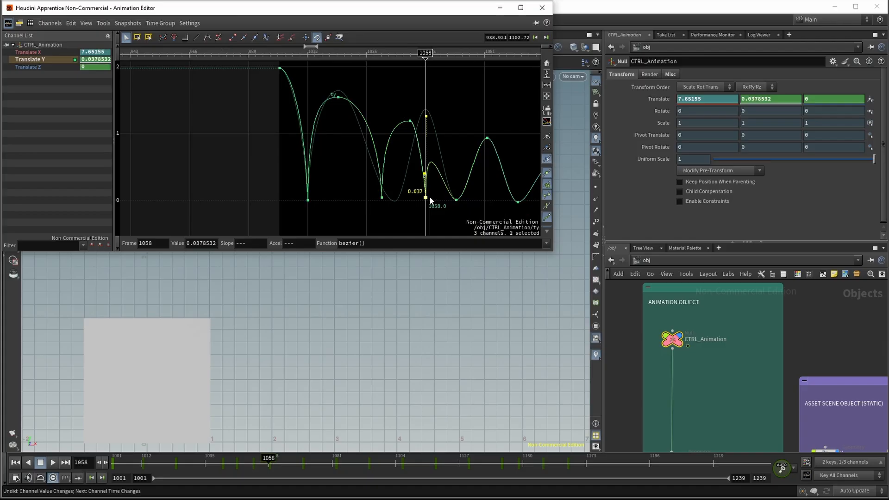
{"action": "left_click_drag", "start_coordinate": [430, 200], "coordinate": [444, 194]}
{"action": "left_click", "coordinate": [456, 201]}
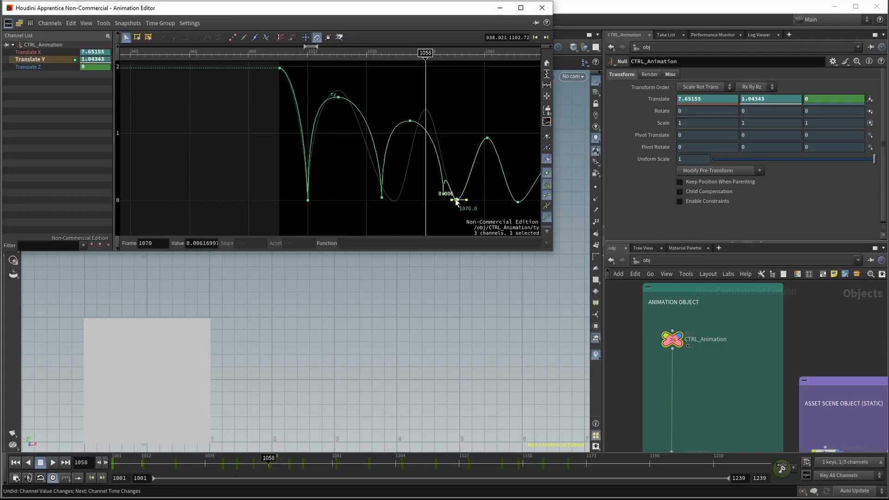
{"action": "key", "text": "ctrl+z"}
{"action": "key", "text": "ctrl+z"}
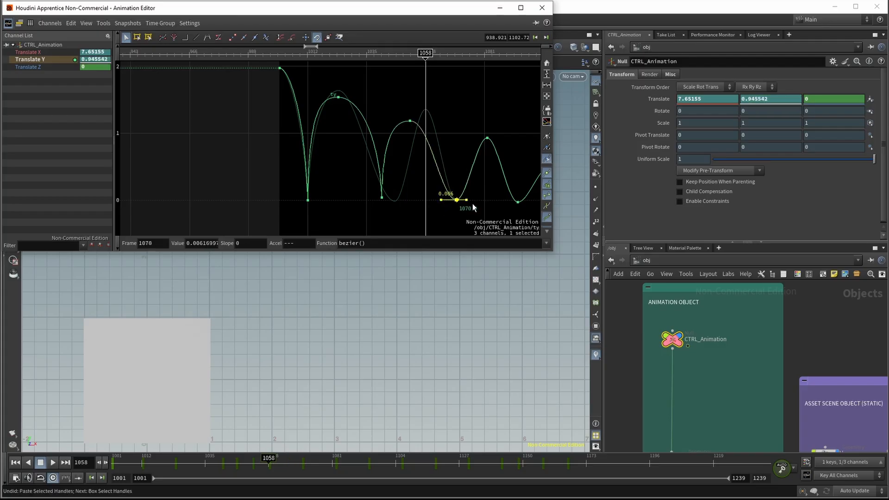
{"action": "key", "text": "ctrl+v"}
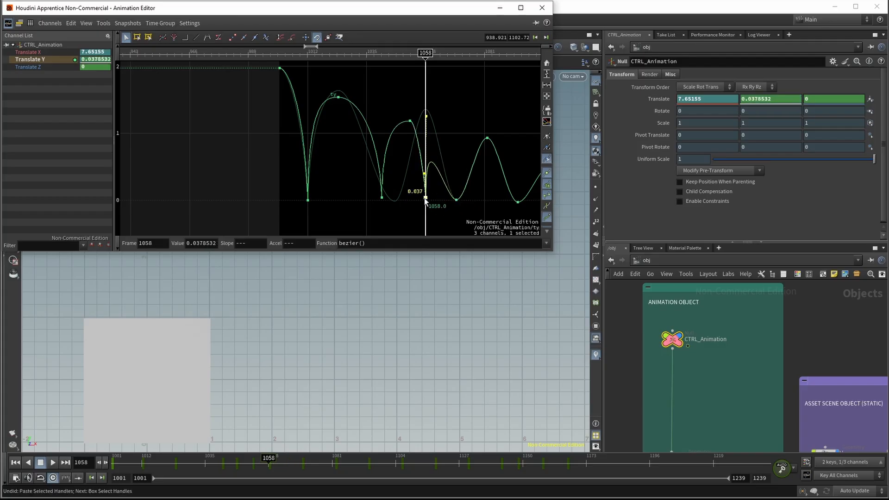
{"action": "key", "text": "ctrl+z"}
{"action": "key", "text": "ctrl+z"}
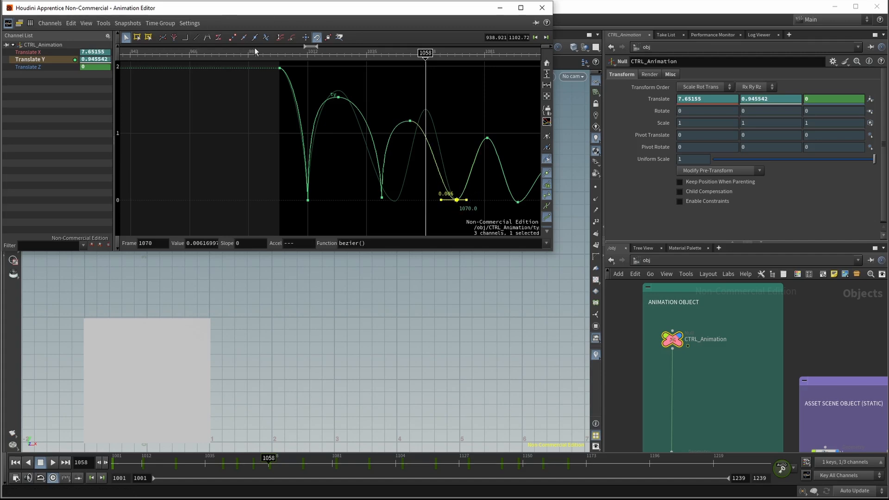
Split the handles of the Translate Y key at frame 1070 and steepen them to slopes of about -15.3 incoming and 15.8 outgoing
{"action": "scroll", "coordinate": [472, 214], "scroll_direction": "down", "scroll_amount": 1}
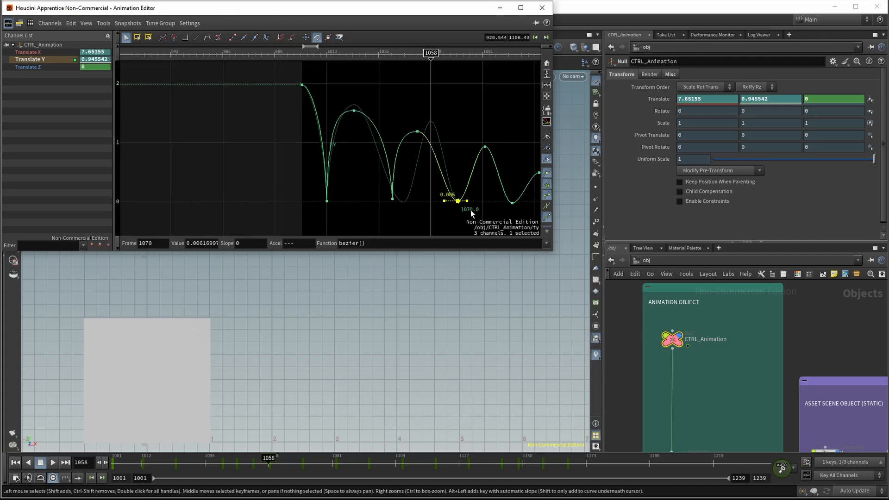
{"action": "scroll", "coordinate": [472, 214], "scroll_direction": "up", "scroll_amount": 4}
{"action": "left_click", "coordinate": [401, 187]}
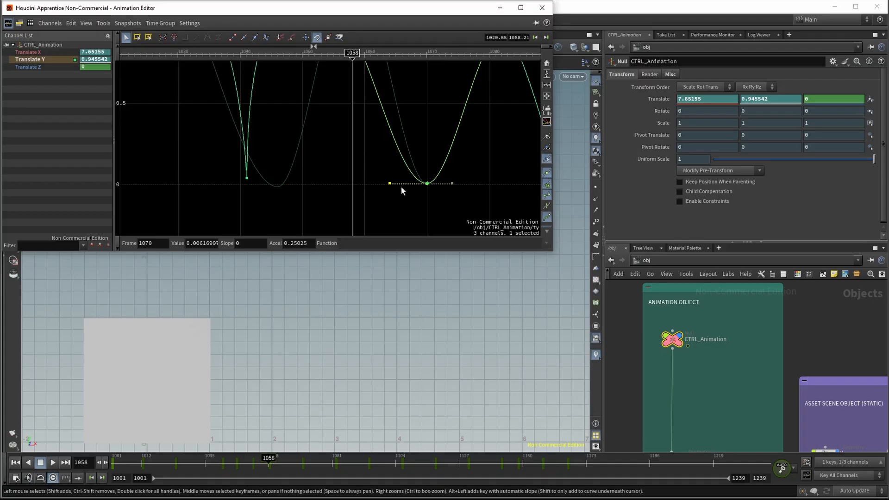
{"action": "left_click_drag", "start_coordinate": [390, 185], "coordinate": [425, 134]}
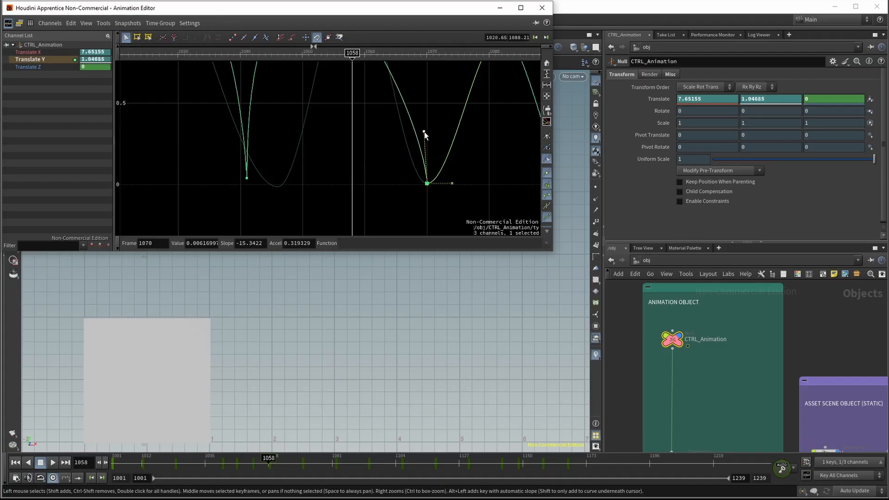
{"action": "left_click_drag", "start_coordinate": [453, 184], "coordinate": [432, 118]}
{"action": "scroll", "coordinate": [387, 168], "scroll_direction": "down", "scroll_amount": 3}
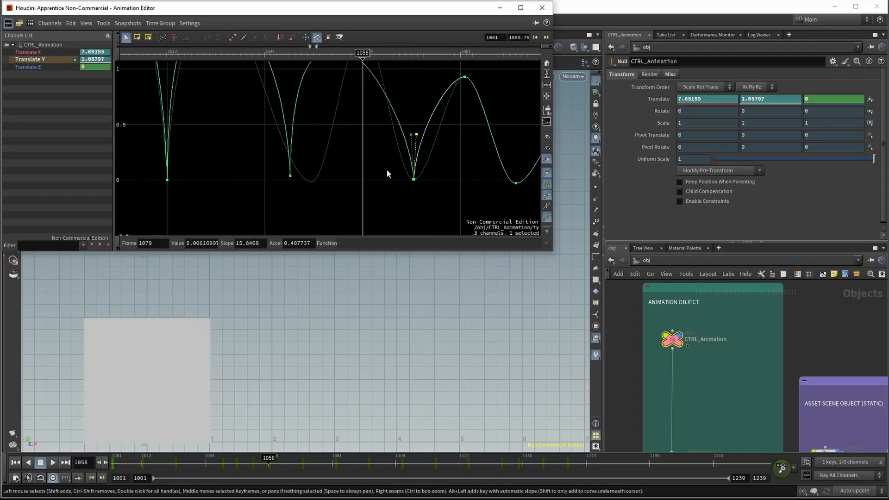
Set the last Translate Y key, at frame 1157, to value 0
{"action": "left_click_drag", "start_coordinate": [481, 76], "coordinate": [438, 103]}
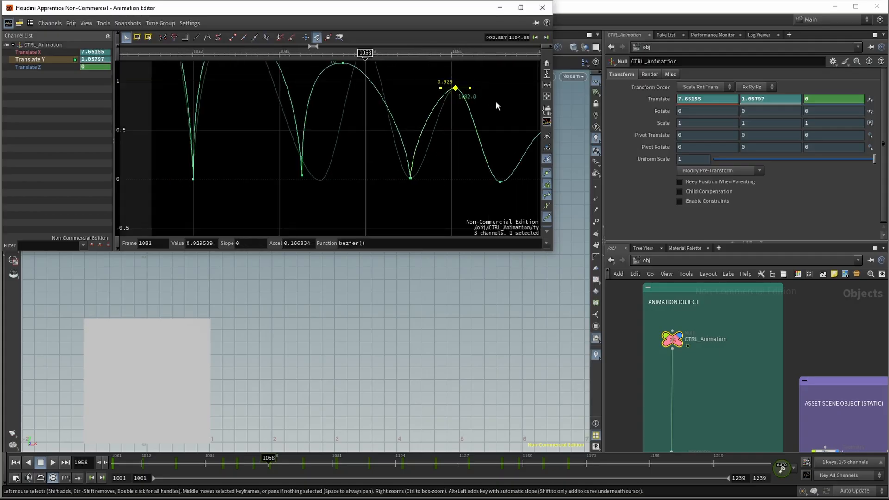
{"action": "left_click", "coordinate": [500, 182]}
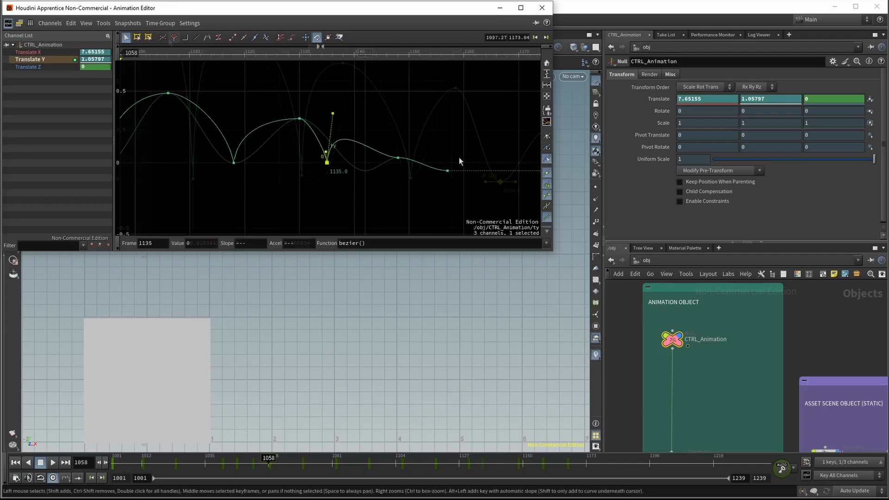
{"action": "left_click_drag", "start_coordinate": [459, 162], "coordinate": [432, 179]}
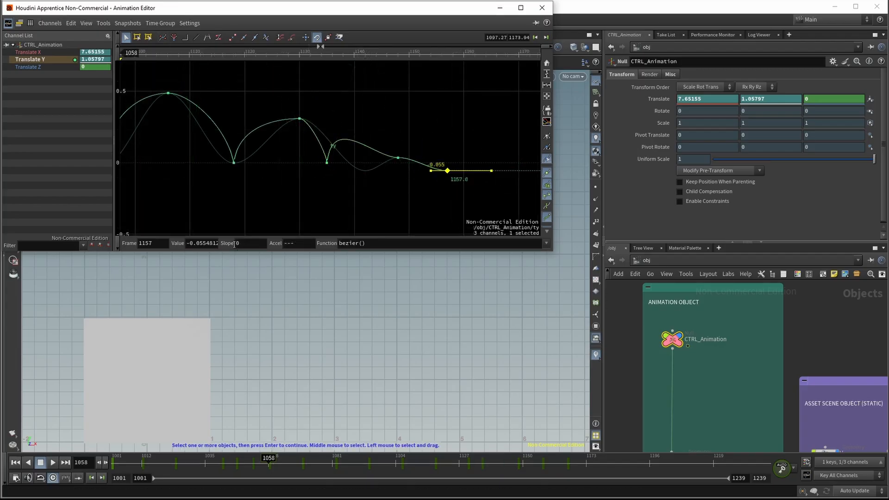
{"action": "left_click", "coordinate": [201, 243]}
{"action": "type", "text": "0"}
{"action": "key", "text": "Return"}
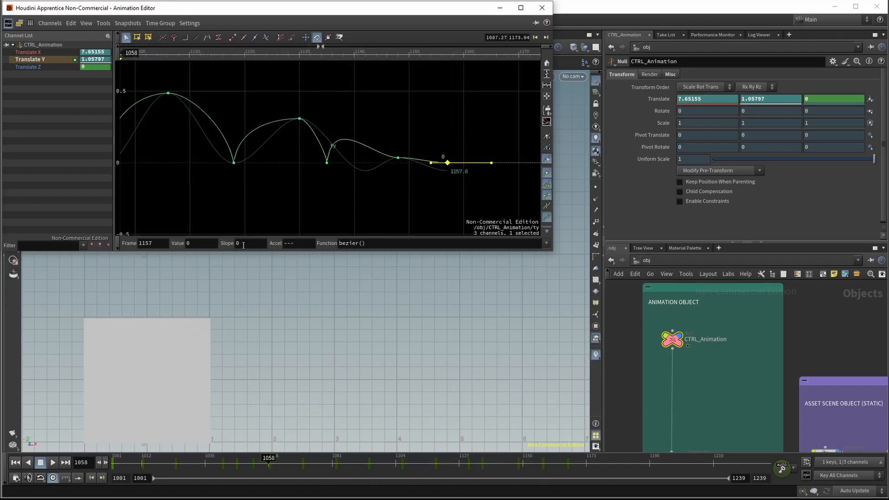
Move the Translate Y key at frame 1148 to frame 1143, value about 0.18, and the frame 1130 peak to frame 1126, value about 0.32
{"action": "left_click", "coordinate": [398, 158]}
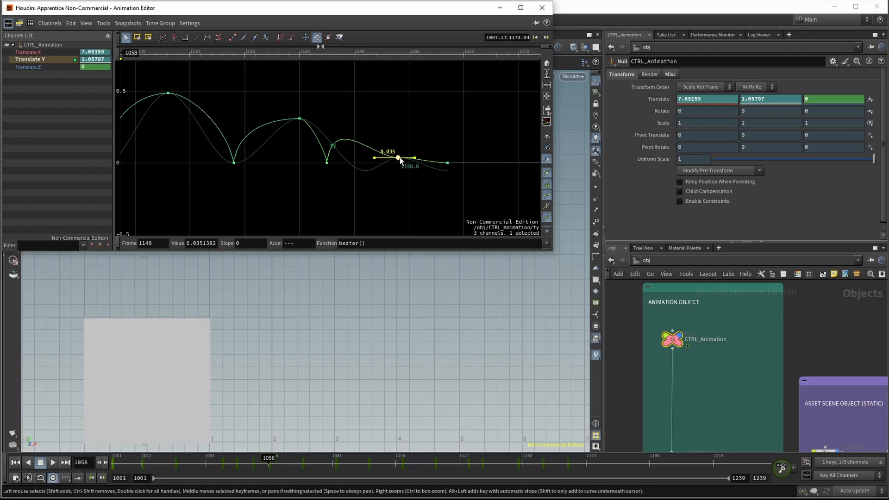
{"action": "left_click_drag", "start_coordinate": [399, 157], "coordinate": [373, 137]}
{"action": "left_click", "coordinate": [448, 162]}
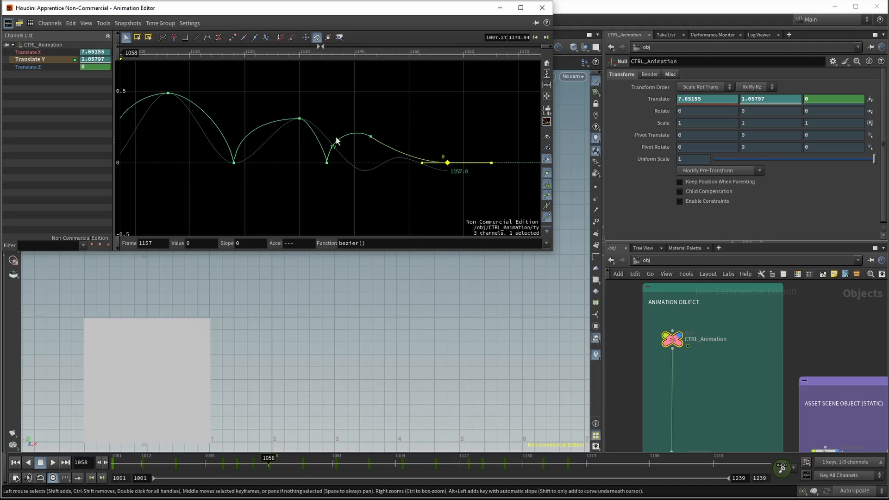
{"action": "left_click", "coordinate": [298, 118]}
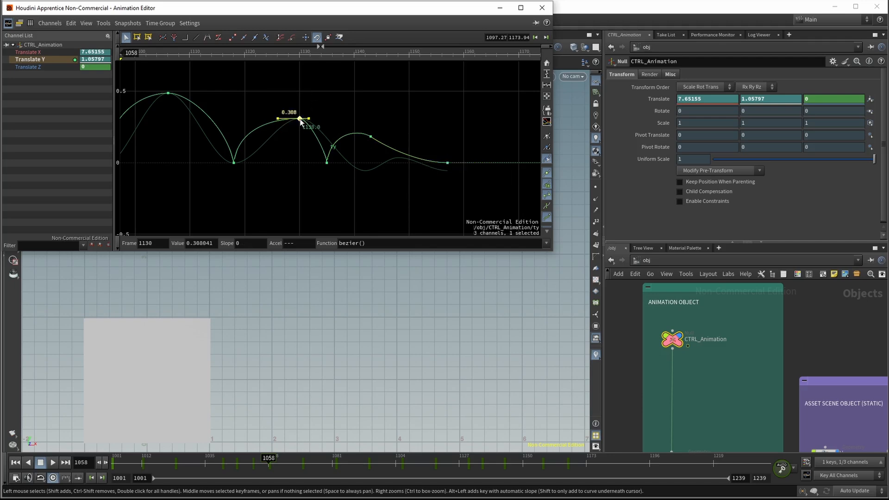
{"action": "left_click_drag", "start_coordinate": [300, 121], "coordinate": [252, 119]}
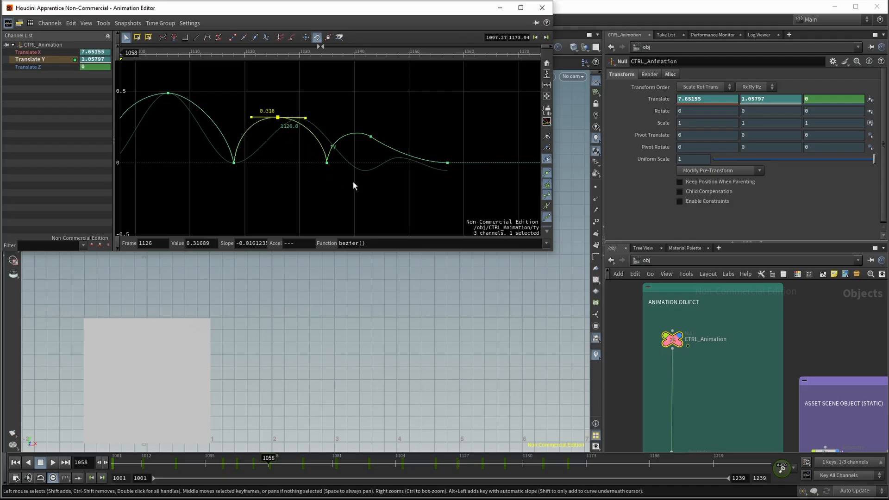
Shift the Translate Y keys from frame 1135 onward 4 frames earlier, and all keys from frame 1118 onward 7 frames earlier
{"action": "left_click_drag", "start_coordinate": [465, 197], "coordinate": [310, 118]}
{"action": "left_click_drag", "start_coordinate": [328, 162], "coordinate": [304, 163]}
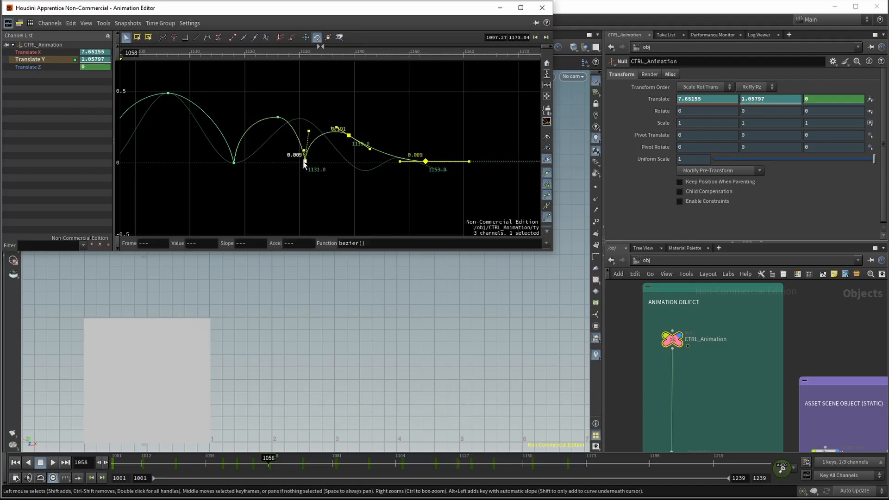
{"action": "middle_click_drag", "start_coordinate": [243, 190], "coordinate": [387, 206]}
{"action": "left_click", "coordinate": [380, 171]}
{"action": "scroll", "coordinate": [457, 200], "scroll_direction": "down", "scroll_amount": 2}
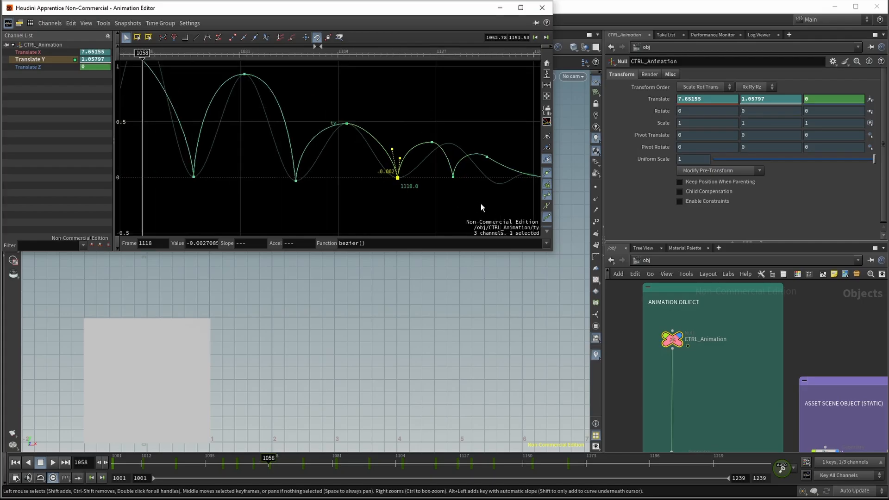
{"action": "middle_click_drag", "start_coordinate": [481, 204], "coordinate": [362, 204]}
{"action": "left_click_drag", "start_coordinate": [462, 226], "coordinate": [246, 134]}
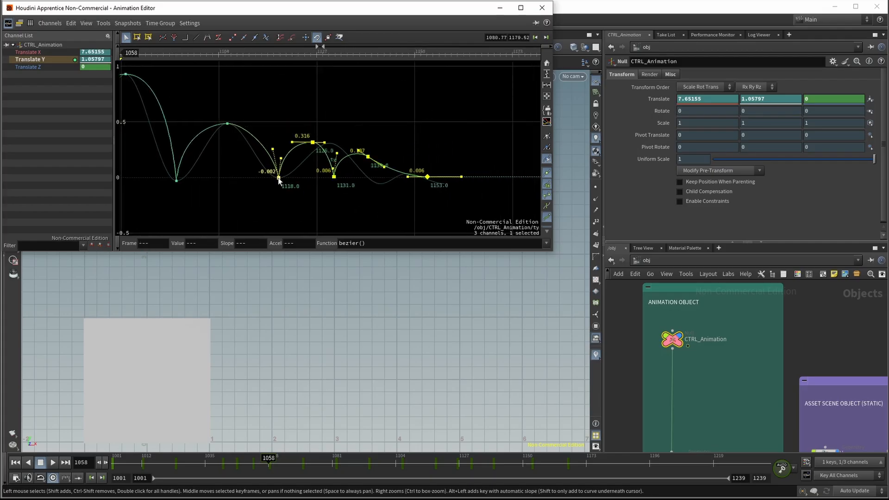
{"action": "left_click_drag", "start_coordinate": [279, 179], "coordinate": [249, 180]}
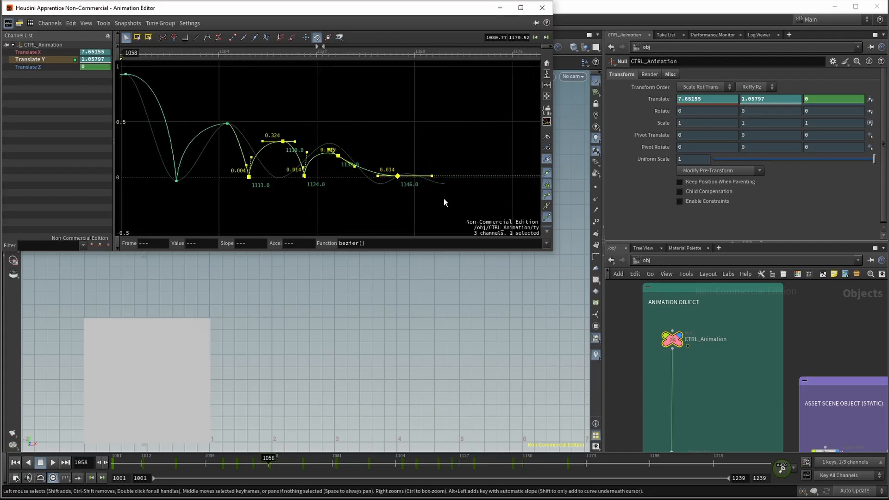
Set the Translate Y ground keys at frames 1111, 1124 and 1146 to value 0
{"action": "left_click_drag", "start_coordinate": [425, 179], "coordinate": [221, 173]}
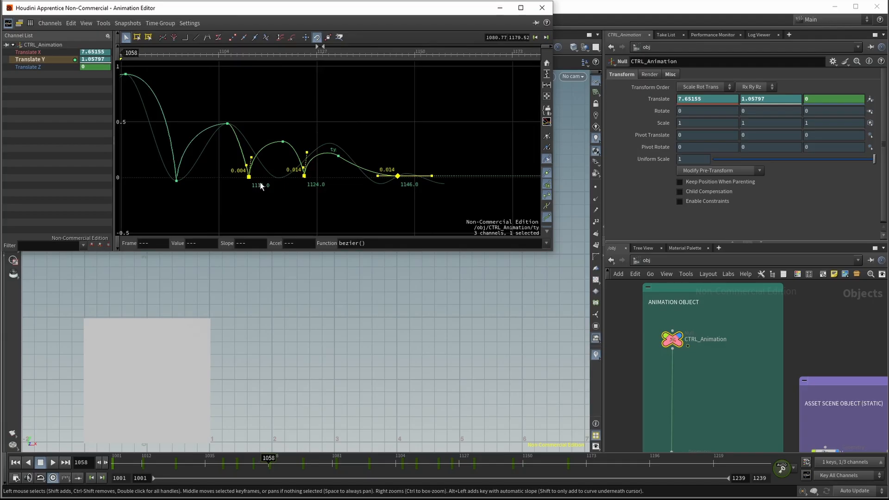
{"action": "left_click", "coordinate": [218, 244]}
{"action": "type", "text": "0"}
{"action": "key", "text": "Return"}
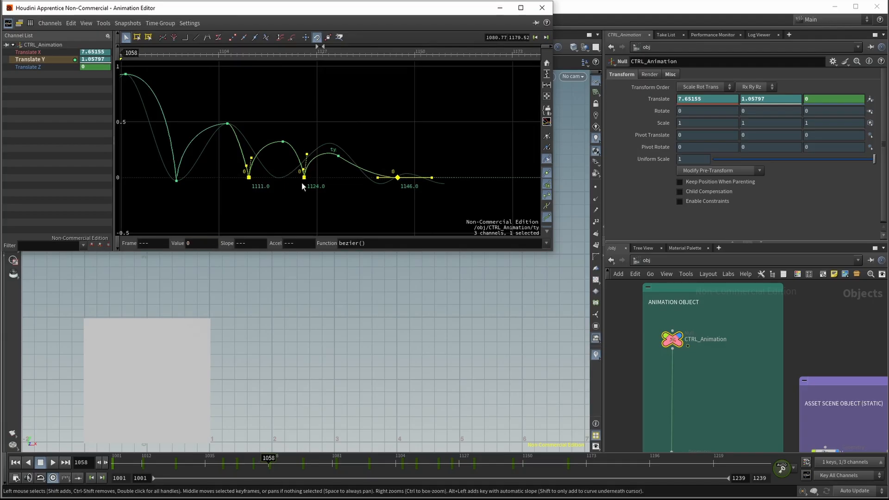
Set the Translate Y contact keys at frames 1070 and 1094 to value 0
{"action": "middle_click_drag", "start_coordinate": [196, 211], "coordinate": [366, 218]}
{"action": "left_click_drag", "start_coordinate": [350, 173], "coordinate": [204, 197]}
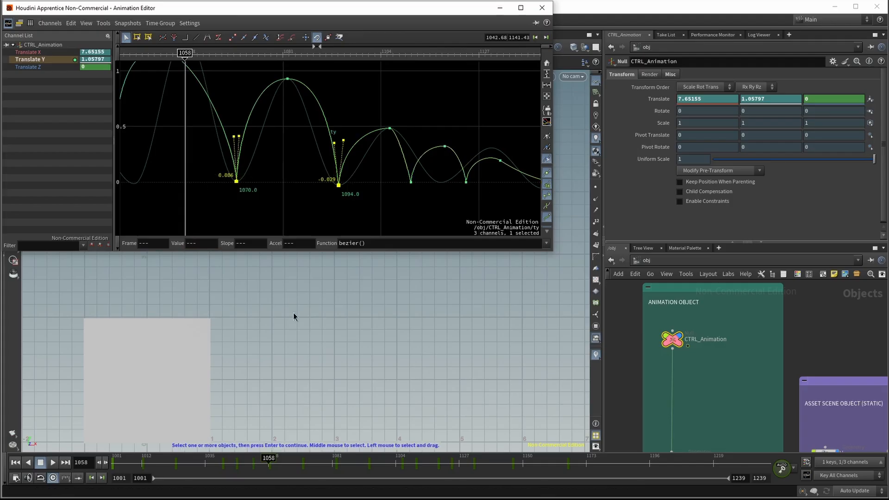
{"action": "left_click", "coordinate": [207, 245]}
{"action": "type", "text": "0"}
{"action": "key", "text": "Return"}
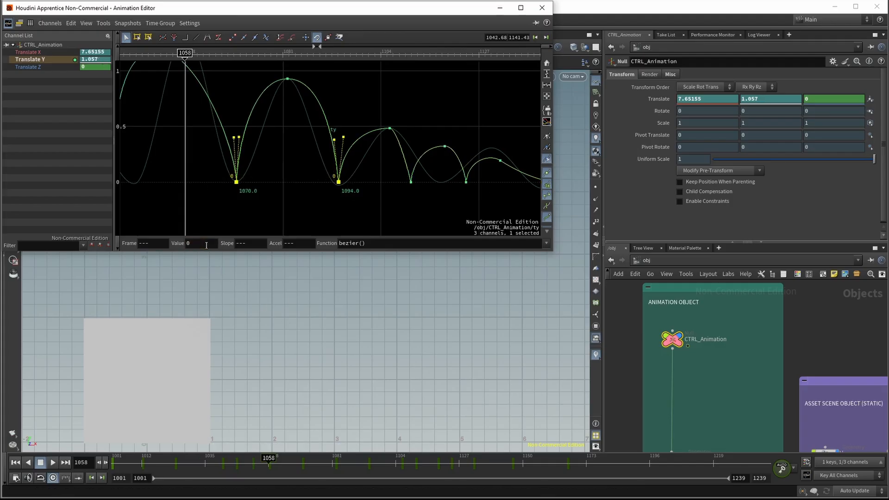
Set the Translate Y contact keys at frames 1012 and 1041 to value 0
{"action": "middle_click_drag", "start_coordinate": [279, 210], "coordinate": [411, 203]}
{"action": "left_click_drag", "start_coordinate": [355, 214], "coordinate": [171, 162]}
{"action": "type", "text": "0"}
{"action": "key", "text": "Return"}
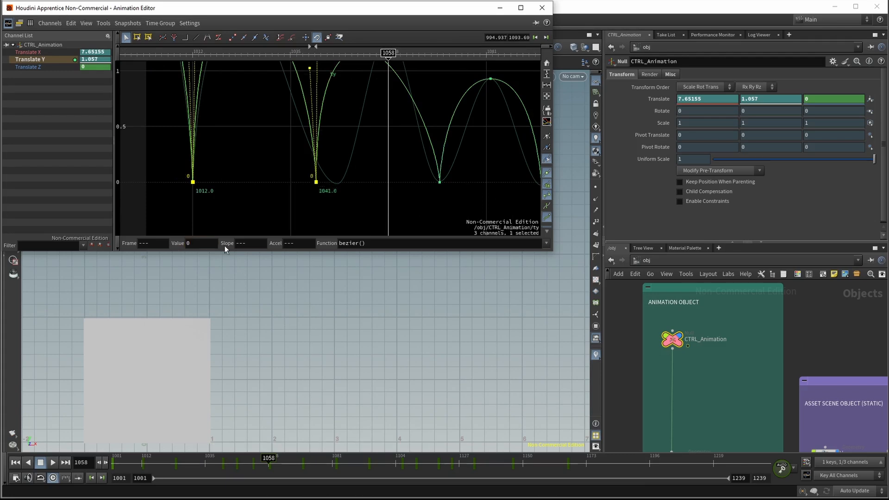
Move the Translate Y peak near frame 1106 to frame 1102, value about 0.50, and the frame 1119 peak to frame 1117, value about 0.30
{"action": "middle_click_drag", "start_coordinate": [296, 210], "coordinate": [222, 214]}
{"action": "middle_click_drag", "start_coordinate": [446, 213], "coordinate": [236, 209]}
{"action": "middle_click_drag", "start_coordinate": [331, 202], "coordinate": [240, 197]}
{"action": "scroll", "coordinate": [233, 141], "scroll_direction": "up", "scroll_amount": 4}
{"action": "left_click_drag", "start_coordinate": [256, 102], "coordinate": [183, 120]}
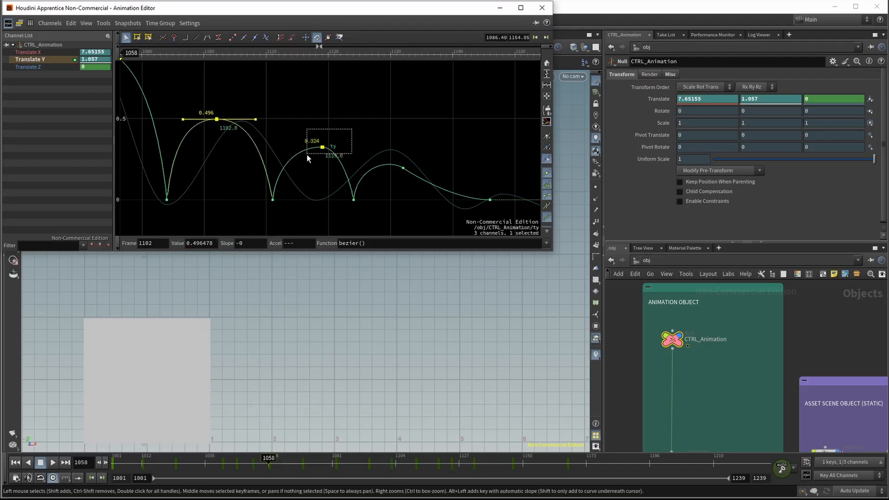
{"action": "left_click_drag", "start_coordinate": [307, 154], "coordinate": [312, 151]}
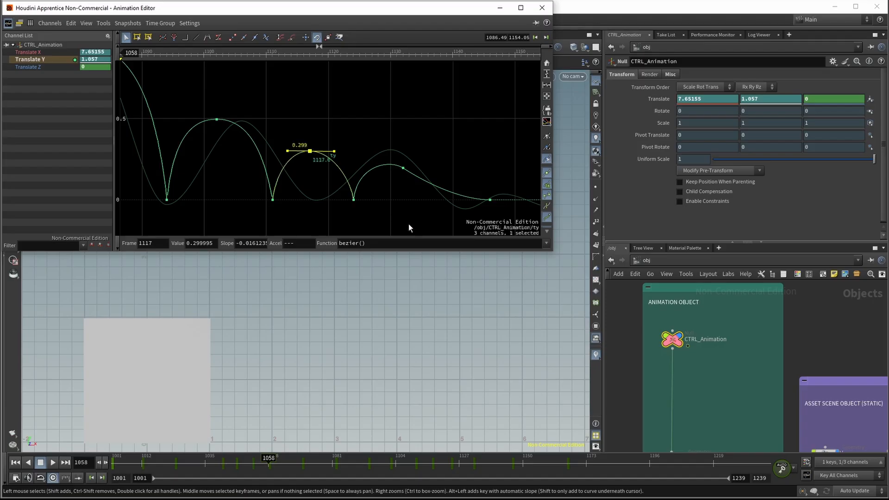
Lower the Translate Y peak at frame 1117 to about 0.27 and move it to frame 1118
{"action": "scroll", "coordinate": [418, 224], "scroll_direction": "down", "scroll_amount": 1}
{"action": "middle_click_drag", "start_coordinate": [418, 224], "coordinate": [268, 215]}
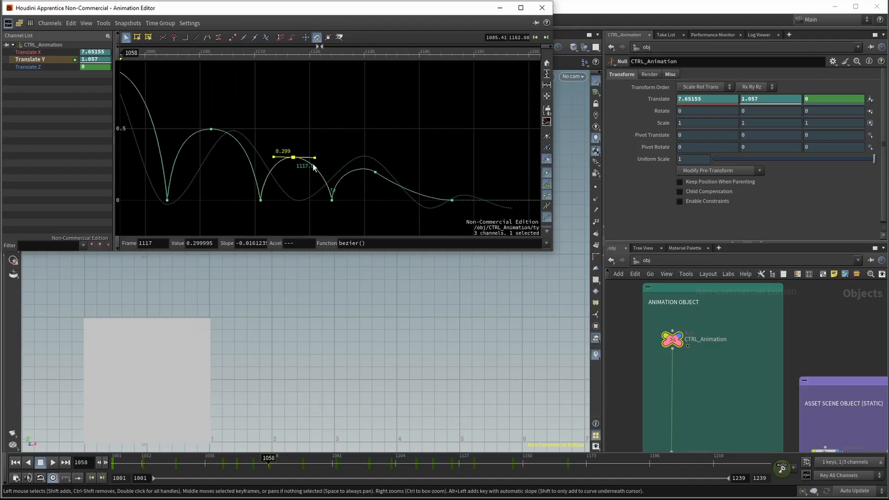
{"action": "scroll", "coordinate": [296, 167], "scroll_direction": "up", "scroll_amount": 3}
{"action": "left_click_drag", "start_coordinate": [293, 151], "coordinate": [332, 160]}
Flatten the Translate Y key at frame 1132 to a slope of about -0.18, and raise the incoming handle of the last key at frame 1146
{"action": "middle_click_drag", "start_coordinate": [489, 124], "coordinate": [389, 145]}
{"action": "left_click", "coordinate": [330, 176]}
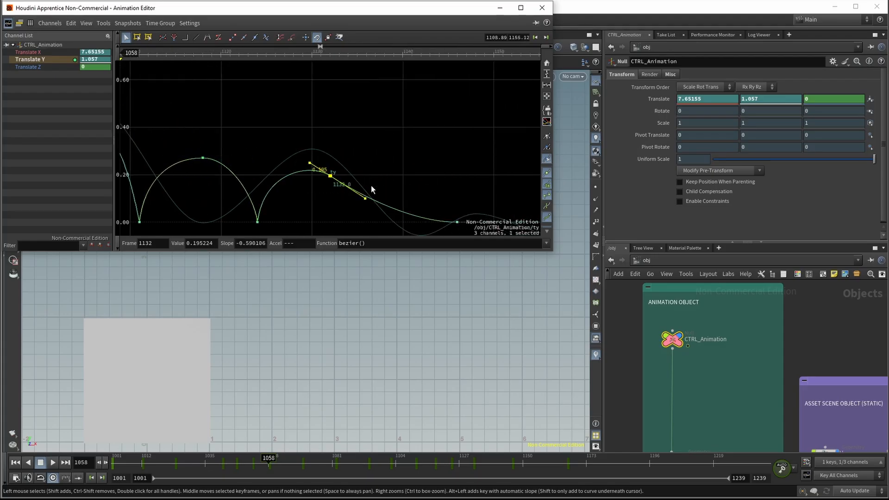
{"action": "left_click_drag", "start_coordinate": [366, 199], "coordinate": [370, 187]}
{"action": "middle_click_drag", "start_coordinate": [432, 163], "coordinate": [378, 156]}
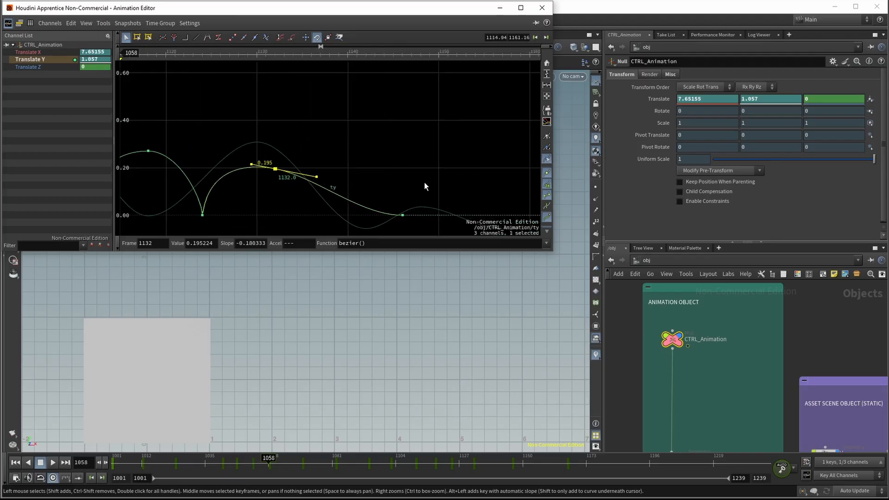
{"action": "left_click", "coordinate": [403, 215]}
{"action": "left_click_drag", "start_coordinate": [361, 216], "coordinate": [365, 204]}
Play back the bouncing animation from frame 1001 and scrub to frame 1044 to examine the ball's motion
{"action": "middle_click_drag", "start_coordinate": [366, 162], "coordinate": [381, 135]}
{"action": "scroll", "coordinate": [308, 185], "scroll_direction": "down", "scroll_amount": 4}
{"action": "scroll", "coordinate": [284, 207], "scroll_direction": "down", "scroll_amount": 8}
{"action": "middle_click_drag", "start_coordinate": [208, 217], "coordinate": [403, 216]}
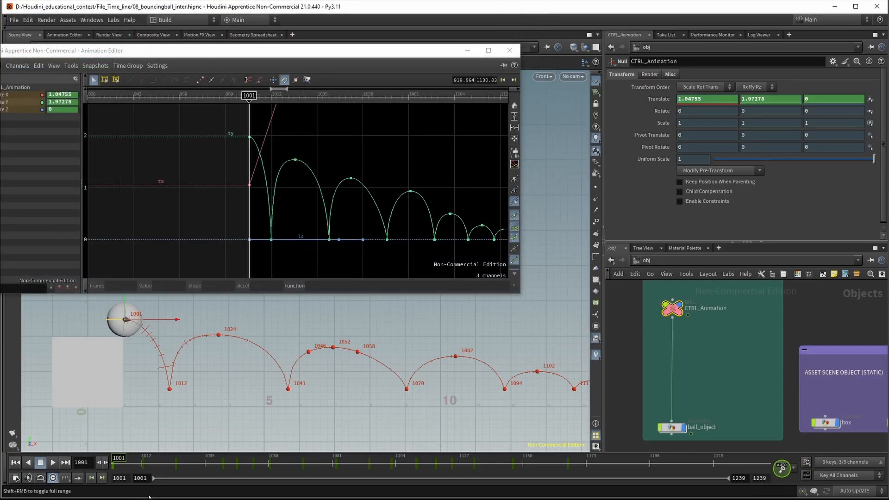
{"action": "left_click", "coordinate": [52, 463]}
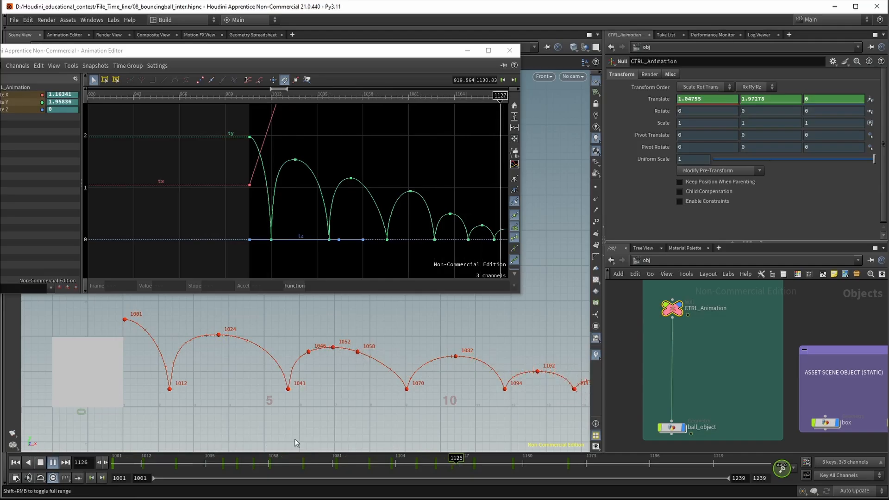
{"action": "mouse_move", "coordinate": [223, 463]}
{"action": "left_mouse_down"}
{"action": "mouse_move", "coordinate": [336, 465]}
{"action": "mouse_move", "coordinate": [232, 464]}
{"action": "left_mouse_up"}
Delete the Translate Z channel of the CTRL_Animation null
{"action": "middle_click_drag", "start_coordinate": [113, 193], "coordinate": [252, 201]}
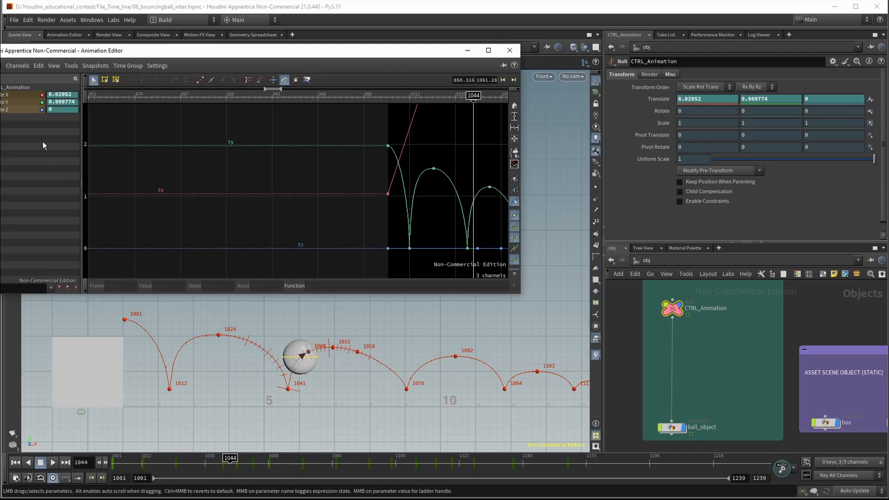
{"action": "right_click", "coordinate": [23, 110]}
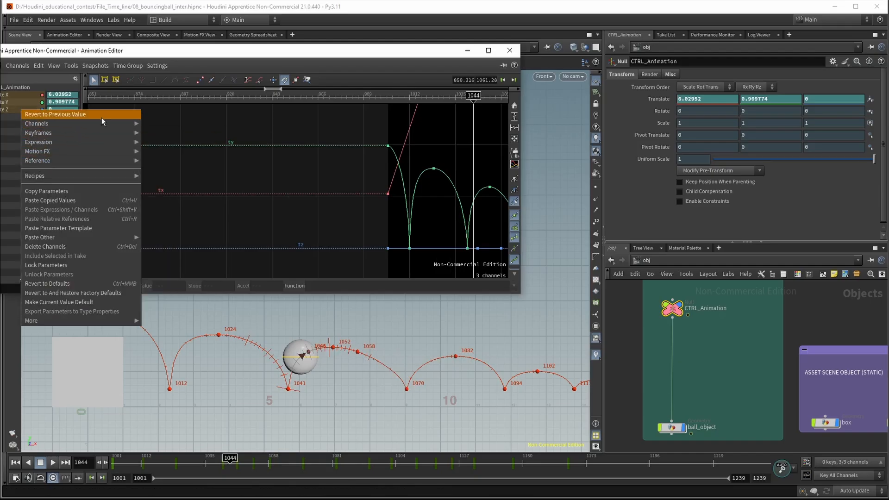
{"action": "mouse_move", "coordinate": [105, 123]}
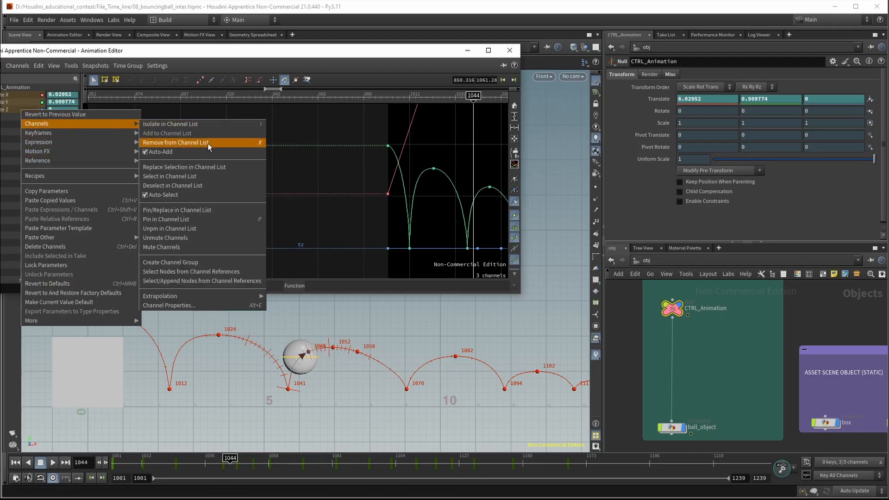
{"action": "left_click", "coordinate": [365, 164]}
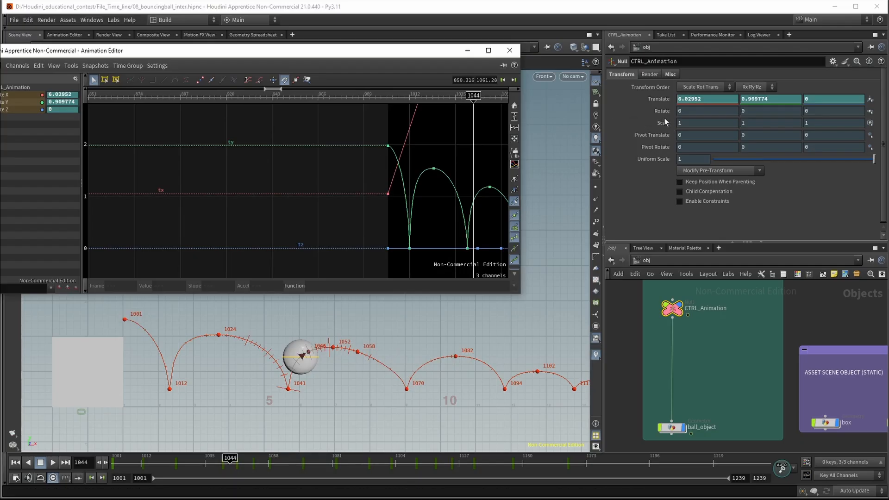
{"action": "right_click", "coordinate": [816, 96]}
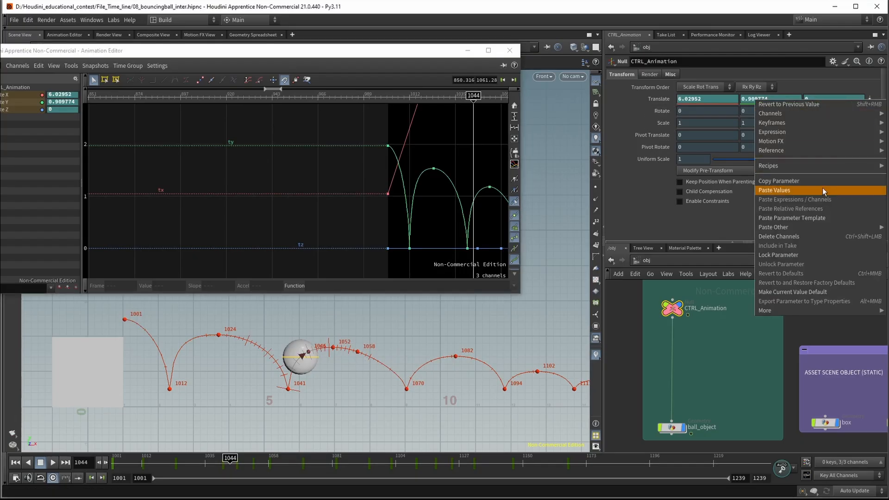
{"action": "left_click", "coordinate": [815, 236]}
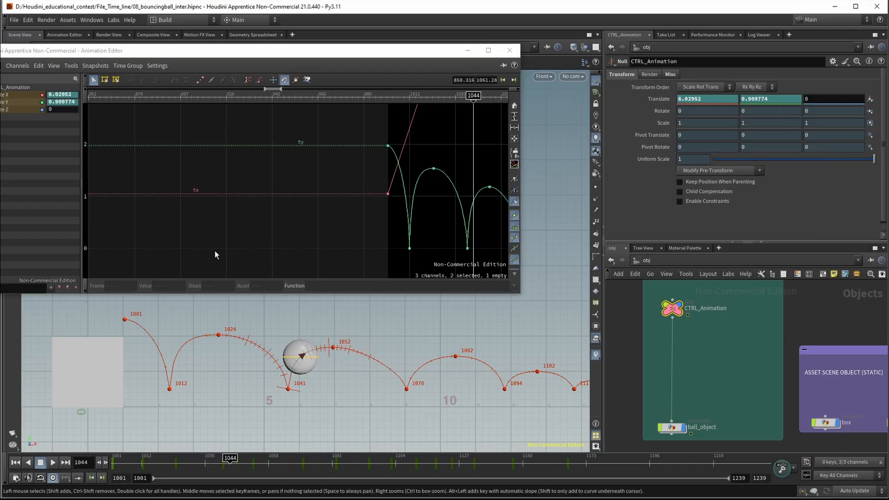
Raise the Translate Y peak at frame 1024 to about 1.6 and move it to frame 1025
{"action": "mouse_move", "coordinate": [335, 258]}
{"action": "middle_mouse_down"}
{"action": "mouse_move", "coordinate": [271, 264]}
{"action": "mouse_move", "coordinate": [251, 242]}
{"action": "middle_mouse_up"}
{"action": "mouse_move", "coordinate": [404, 96]}
{"action": "left_mouse_down"}
{"action": "mouse_move", "coordinate": [341, 104]}
{"action": "mouse_move", "coordinate": [369, 107]}
{"action": "left_mouse_up"}
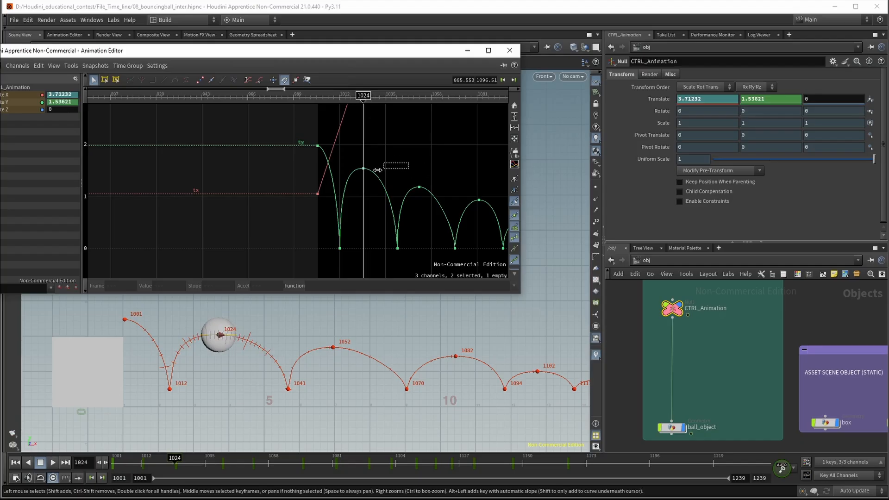
{"action": "mouse_move", "coordinate": [378, 170]}
{"action": "left_mouse_down"}
{"action": "mouse_move", "coordinate": [358, 173]}
{"action": "mouse_move", "coordinate": [364, 154]}
{"action": "mouse_move", "coordinate": [366, 164]}
{"action": "left_mouse_up"}
{"action": "scroll", "coordinate": [354, 183], "scroll_direction": "up", "scroll_amount": 3}
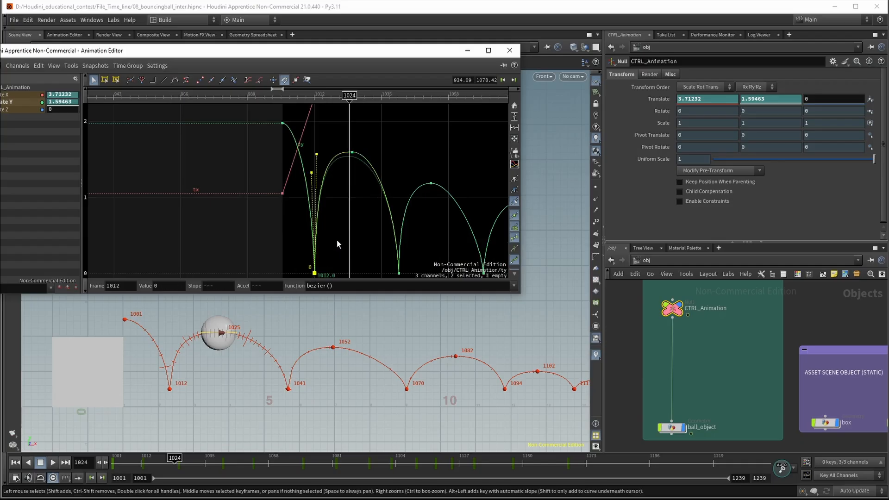
Tilt only the outgoing handle of the Translate Y contact key at frame 1012 to a slope of about 9.7
{"action": "left_click_drag", "start_coordinate": [317, 153], "coordinate": [324, 156]}
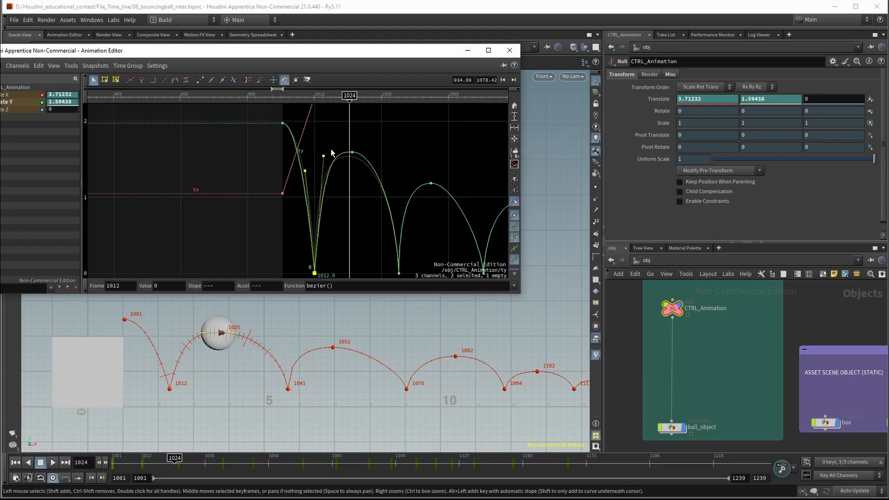
{"action": "key", "text": "ctrl+z"}
{"action": "left_click", "coordinate": [317, 155]}
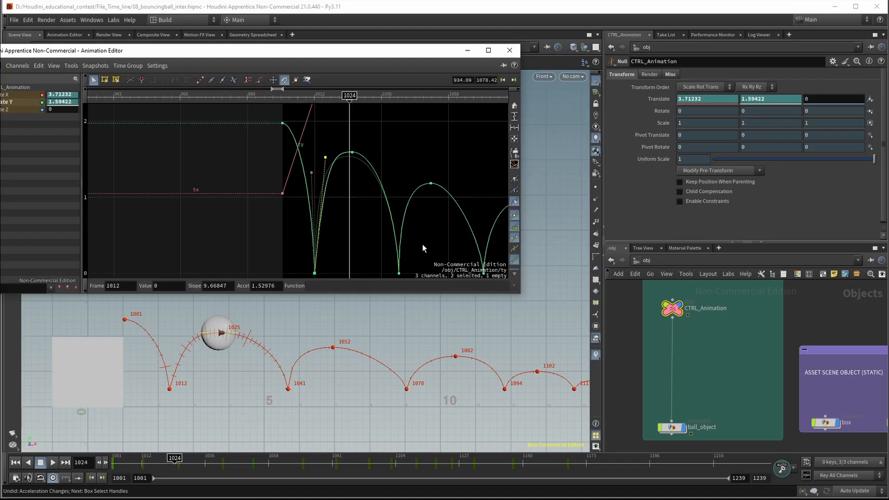
Tilt the outgoing handle of the Translate Y contact key at frame 1041 to a slope of about 11.8 and move the following peak to frame 1053
{"action": "left_click", "coordinate": [399, 273]}
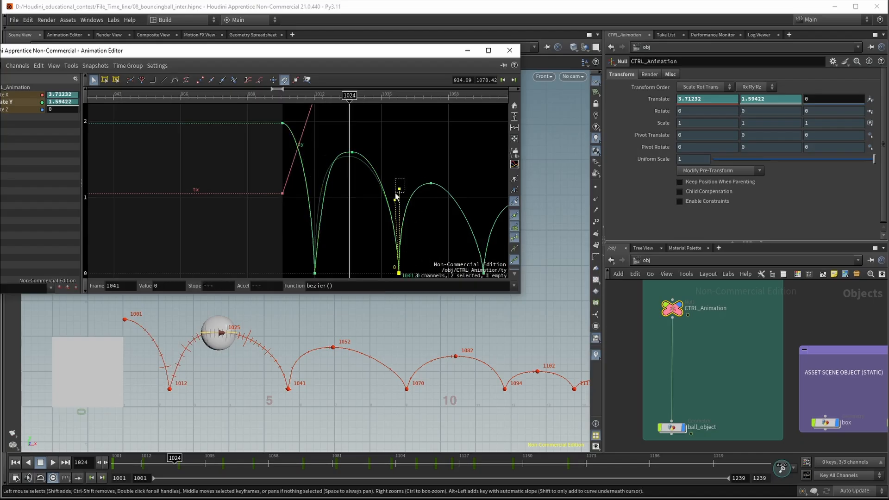
{"action": "left_click", "coordinate": [400, 189]}
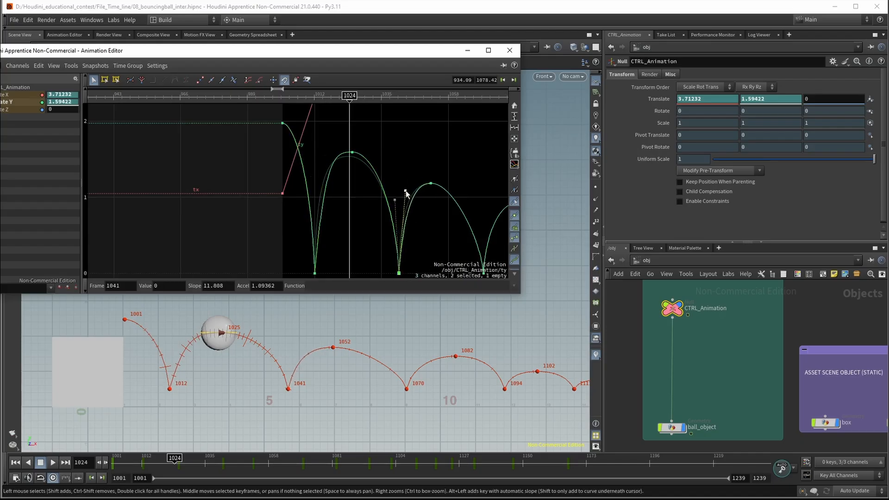
{"action": "left_click", "coordinate": [431, 183]}
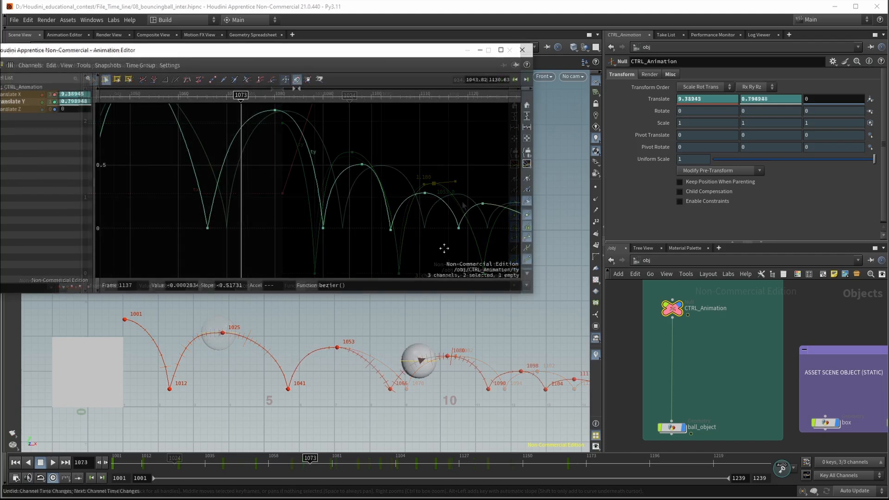
Move the Translate Y peak at frame 1098 to frame 1097
{"action": "middle_click_drag", "start_coordinate": [445, 248], "coordinate": [343, 256]}
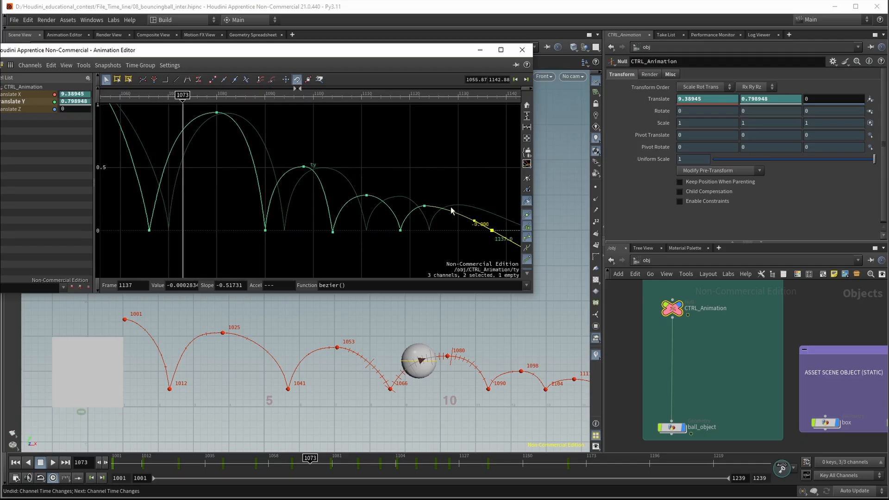
{"action": "left_click", "coordinate": [414, 217], "text": "ctrl"}
{"action": "key", "text": "ctrl+z"}
{"action": "middle_click_drag", "start_coordinate": [381, 252], "coordinate": [392, 251]}
{"action": "left_click_drag", "start_coordinate": [421, 242], "coordinate": [395, 223]}
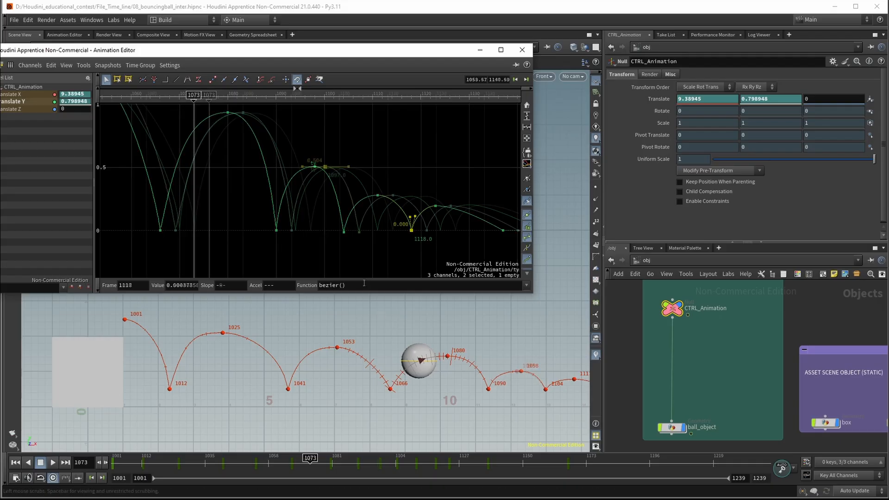
Go to frame 1024, move the Translate Y peak at frame 1025 there and lower it to about 1.55
{"action": "mouse_move", "coordinate": [169, 463]}
{"action": "left_mouse_down"}
{"action": "mouse_move", "coordinate": [161, 463]}
{"action": "mouse_move", "coordinate": [191, 463]}
{"action": "mouse_move", "coordinate": [159, 445]}
{"action": "mouse_move", "coordinate": [175, 447]}
{"action": "left_mouse_up"}
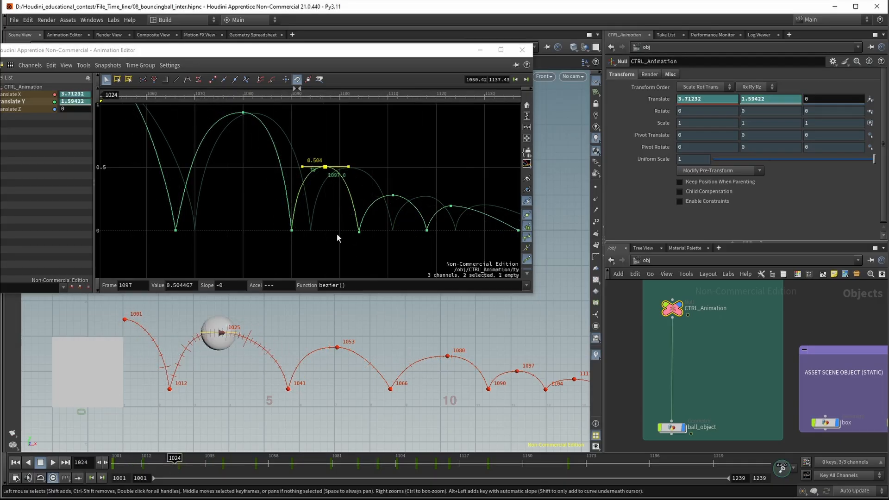
{"action": "mouse_move", "coordinate": [228, 202]}
{"action": "middle_mouse_down"}
{"action": "mouse_move", "coordinate": [290, 203]}
{"action": "mouse_move", "coordinate": [357, 259]}
{"action": "middle_mouse_up"}
{"action": "middle_click_drag", "start_coordinate": [259, 215], "coordinate": [343, 232]}
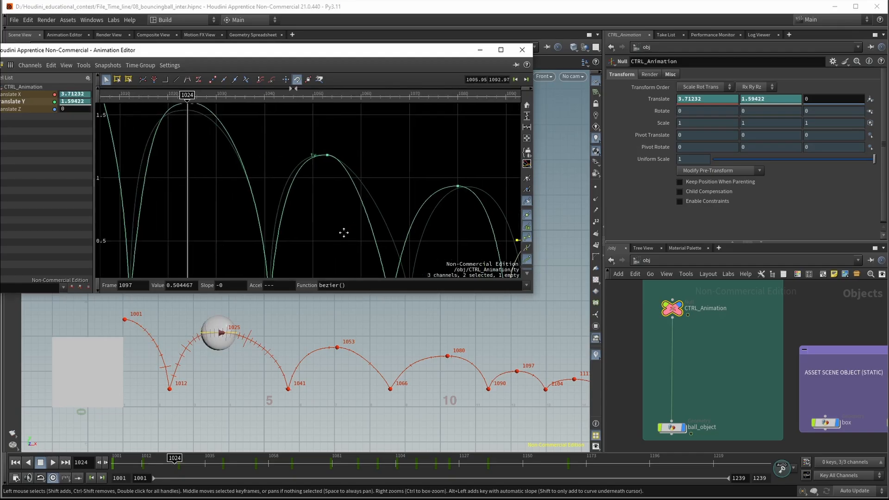
{"action": "middle_click_drag", "start_coordinate": [232, 176], "coordinate": [311, 226]}
{"action": "left_click_drag", "start_coordinate": [309, 131], "coordinate": [269, 158]}
{"action": "middle_click_drag", "start_coordinate": [368, 188], "coordinate": [365, 117]}
Adjust the outgoing handle of the Translate Y contact key at frame 1012 to a slope of about 6.6
{"action": "middle_click_drag", "start_coordinate": [251, 233], "coordinate": [254, 196]}
{"action": "left_click_drag", "start_coordinate": [165, 265], "coordinate": [165, 265]}
{"action": "middle_click_drag", "start_coordinate": [238, 195], "coordinate": [238, 280]}
{"action": "left_click", "coordinate": [222, 154]}
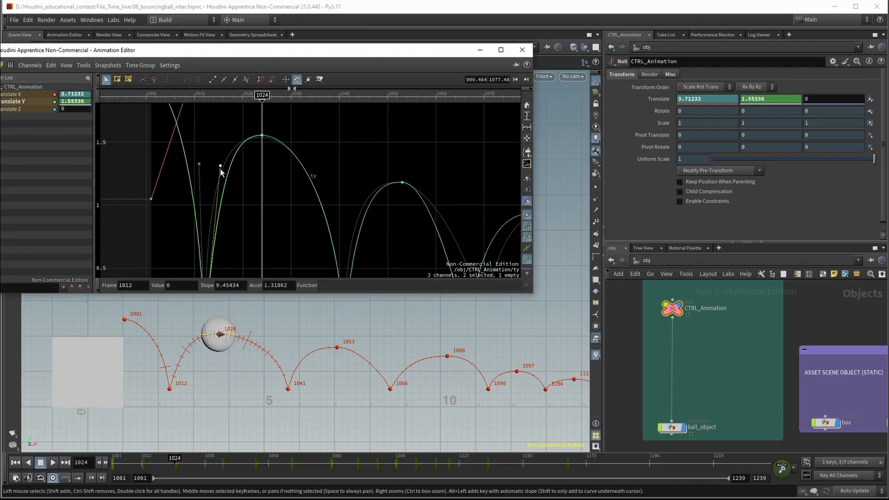
{"action": "mouse_move", "coordinate": [218, 199]}
{"action": "left_mouse_down"}
{"action": "mouse_move", "coordinate": [238, 191]}
{"action": "mouse_move", "coordinate": [227, 187]}
{"action": "left_mouse_up"}
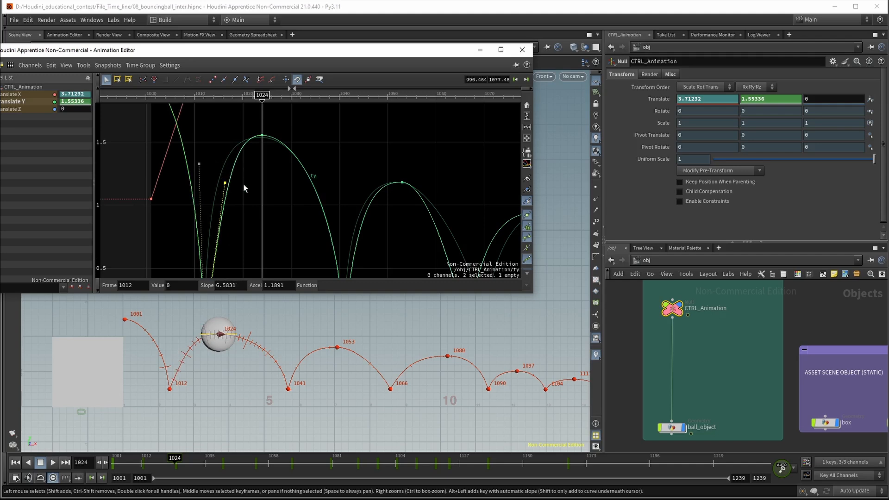
Play back the bouncing animation from its start to check the ball's timing over the revised Translate Y curve
{"action": "middle_click_drag", "start_coordinate": [311, 264], "coordinate": [294, 226]}
{"action": "scroll", "coordinate": [295, 220], "scroll_direction": "down", "scroll_amount": 4}
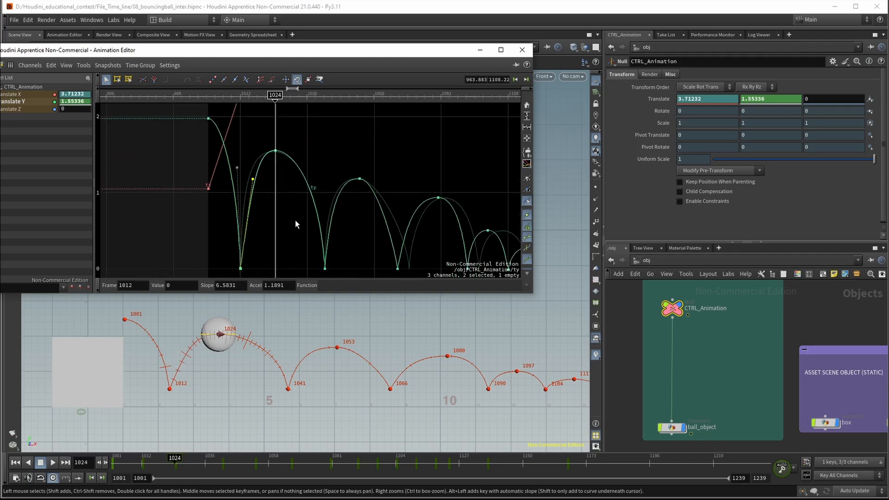
{"action": "middle_click_drag", "start_coordinate": [335, 255], "coordinate": [307, 252]}
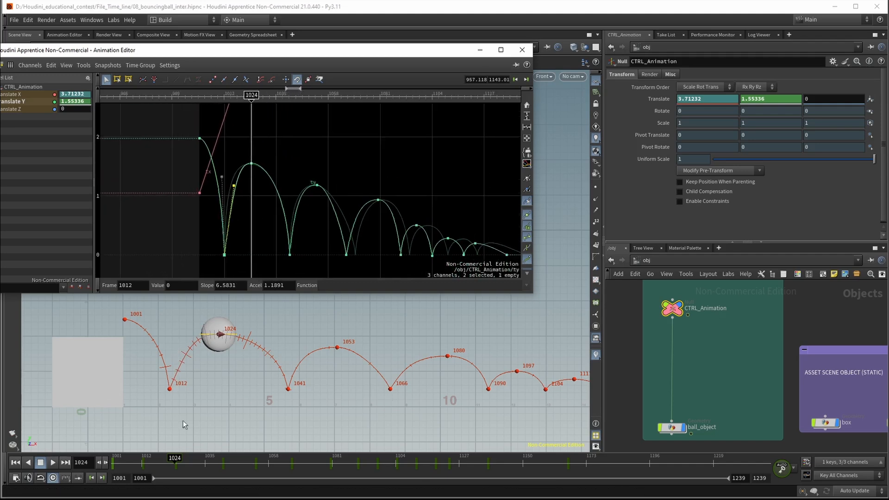
{"action": "left_click_drag", "start_coordinate": [129, 469], "coordinate": [109, 468]}
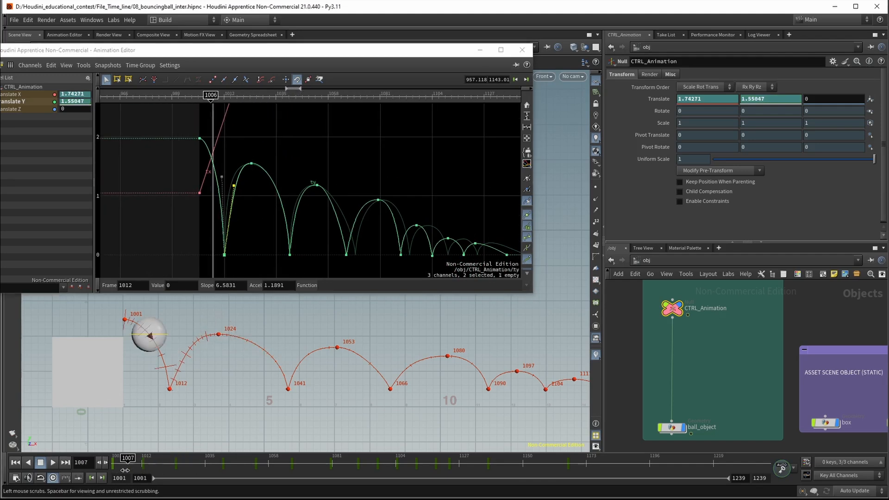
{"action": "left_click", "coordinate": [58, 463]}
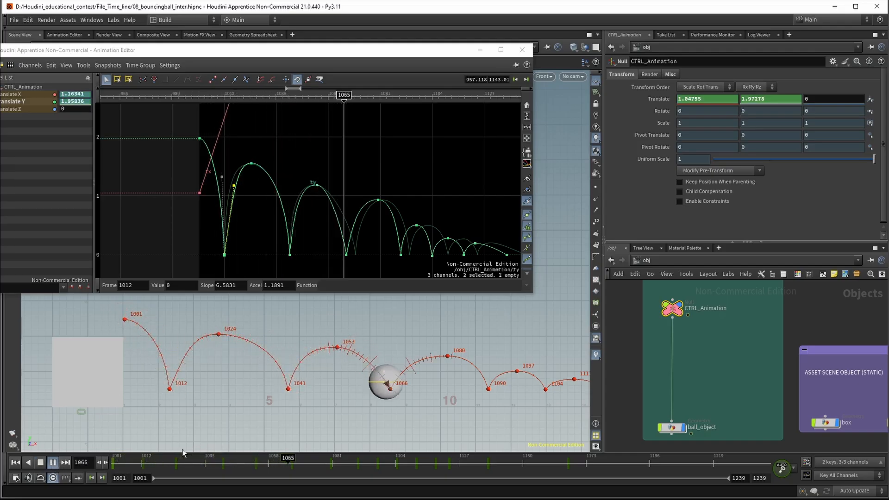
{"action": "key", "text": "space"}
{"action": "key", "text": "space"}
{"action": "key", "text": "space"}
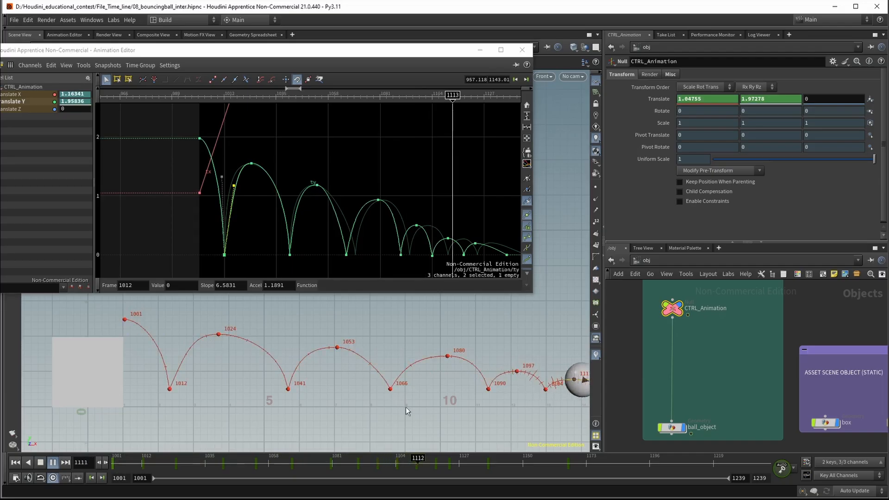
Bring the whole trajectory into the viewport, scrub the final roll around frame 1146, and replay the animation from the start
{"action": "middle_click_drag", "start_coordinate": [496, 411], "coordinate": [346, 411]}
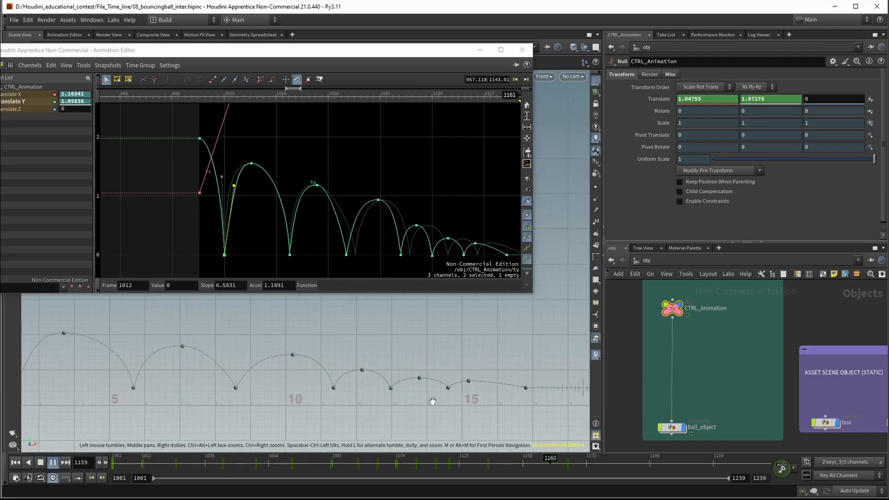
{"action": "scroll", "coordinate": [433, 402], "scroll_direction": "down", "scroll_amount": 5}
{"action": "right_click", "coordinate": [426, 411]}
{"action": "left_click", "coordinate": [537, 426]}
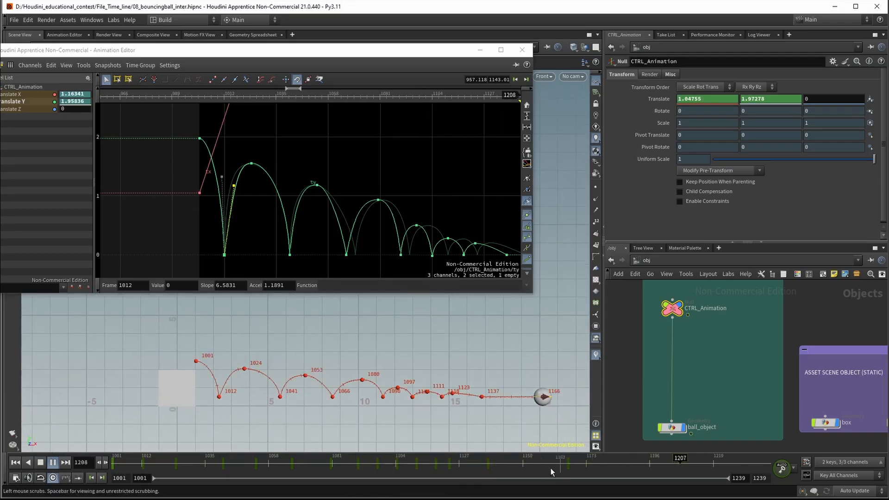
{"action": "left_click_drag", "start_coordinate": [550, 471], "coordinate": [515, 471]}
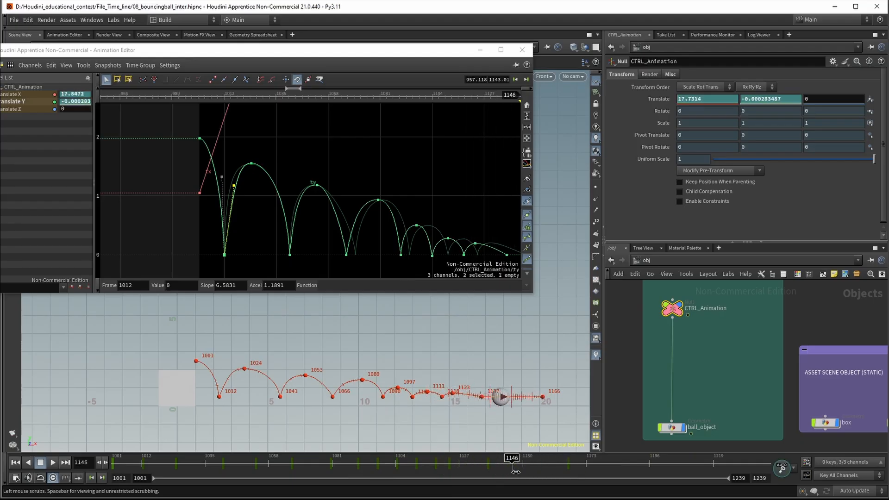
{"action": "left_click_drag", "start_coordinate": [573, 475], "coordinate": [82, 469]}
{"action": "left_click", "coordinate": [51, 462]}
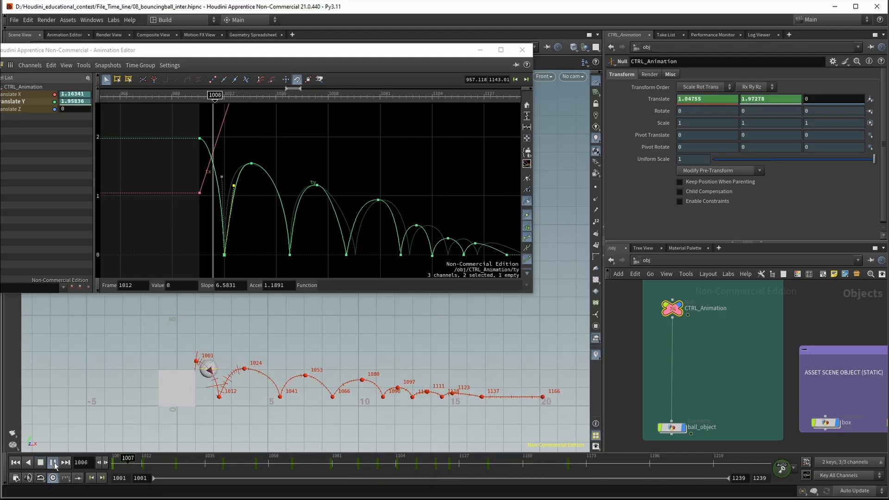